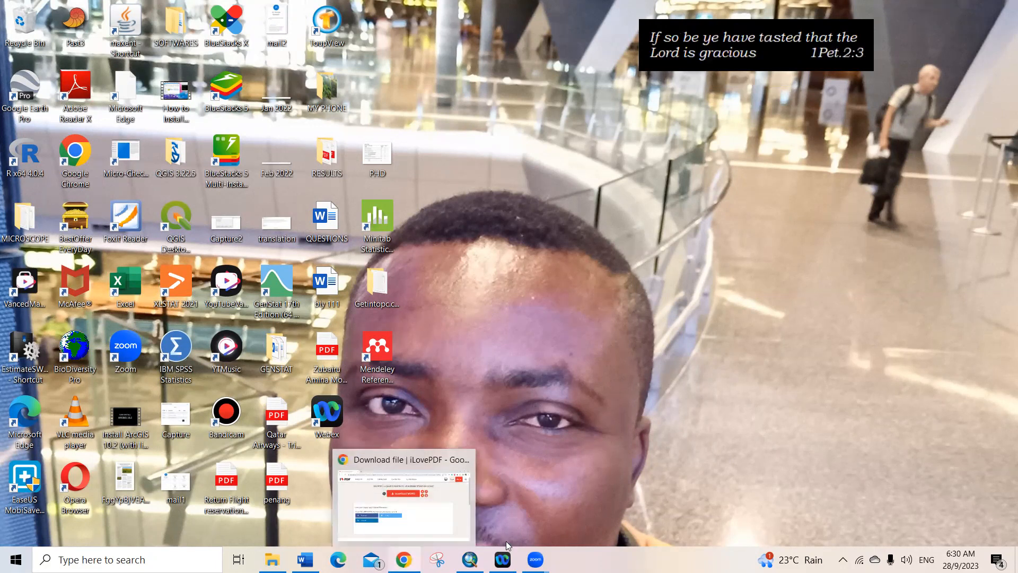
Switch to ArcMap and add the MYS_adm1.shp shapefile from the MYS_adm folder to the map
mouse_move(503, 558)
mouse_move(470, 560)
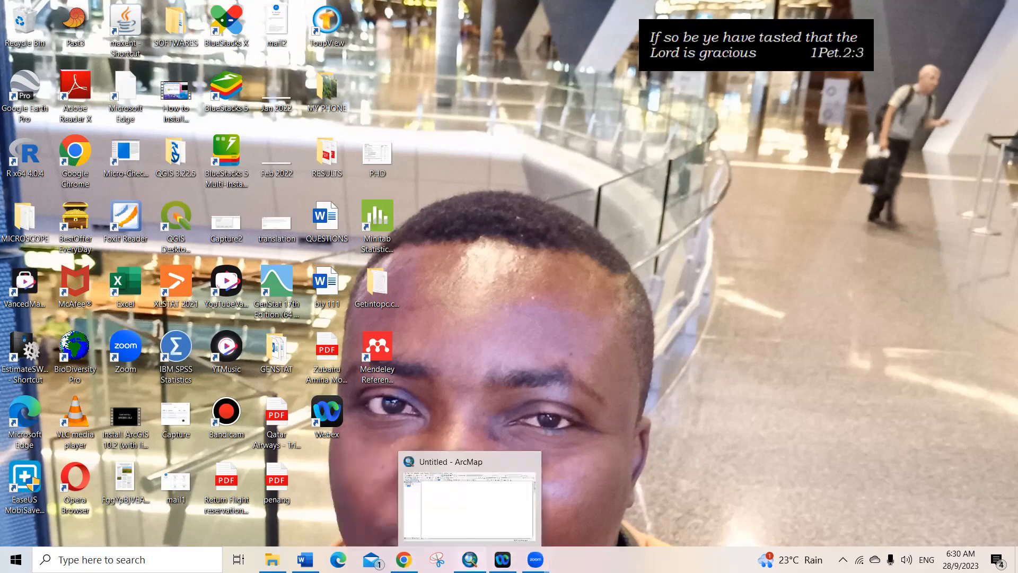
click(469, 504)
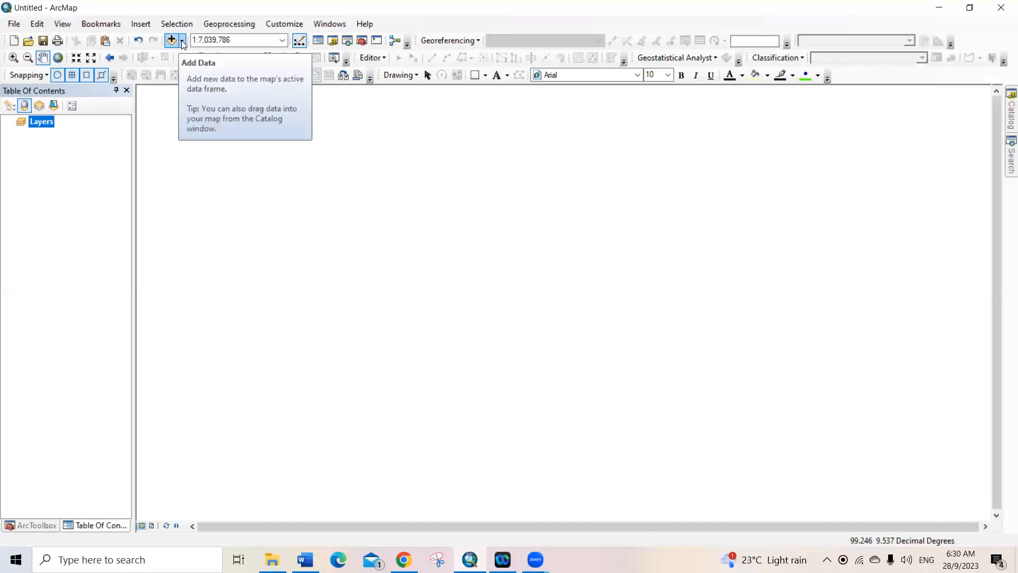
click(182, 41)
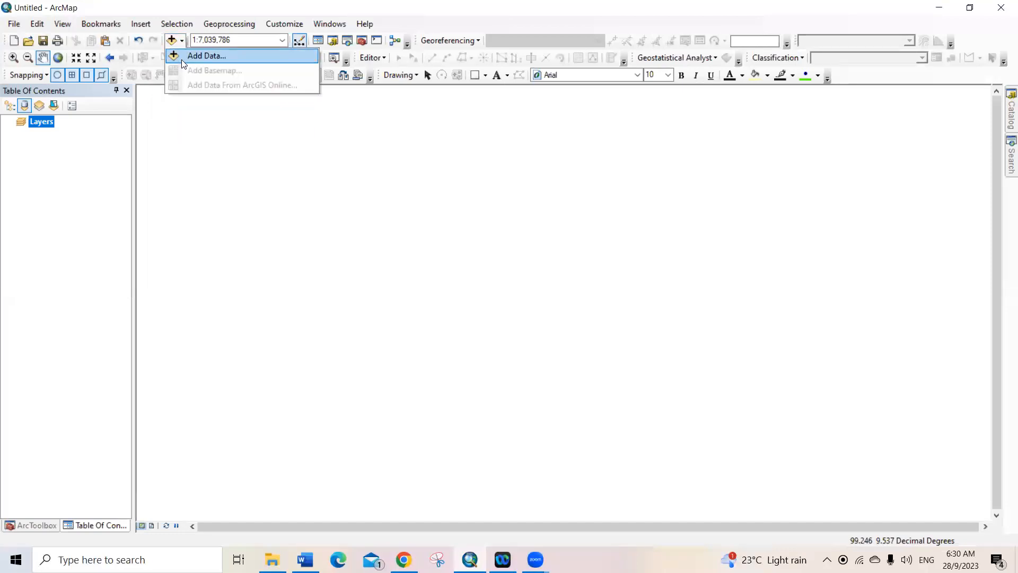
click(183, 59)
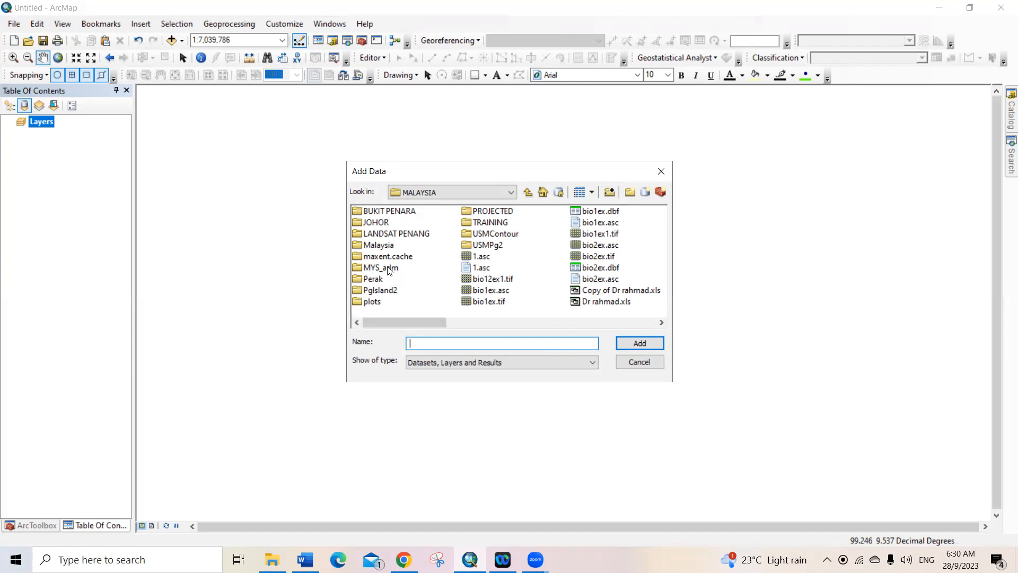
double_click(380, 270)
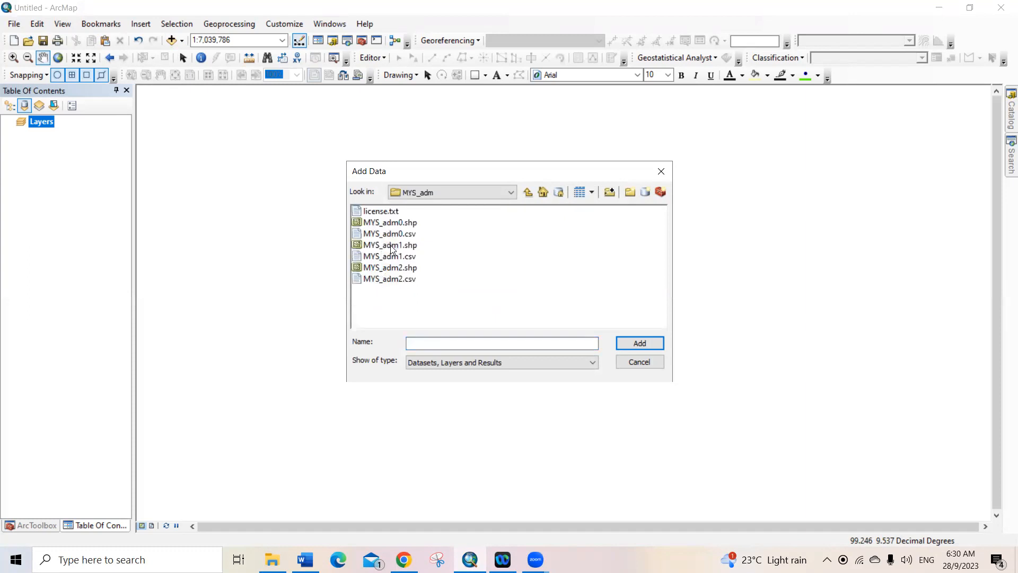
double_click(391, 246)
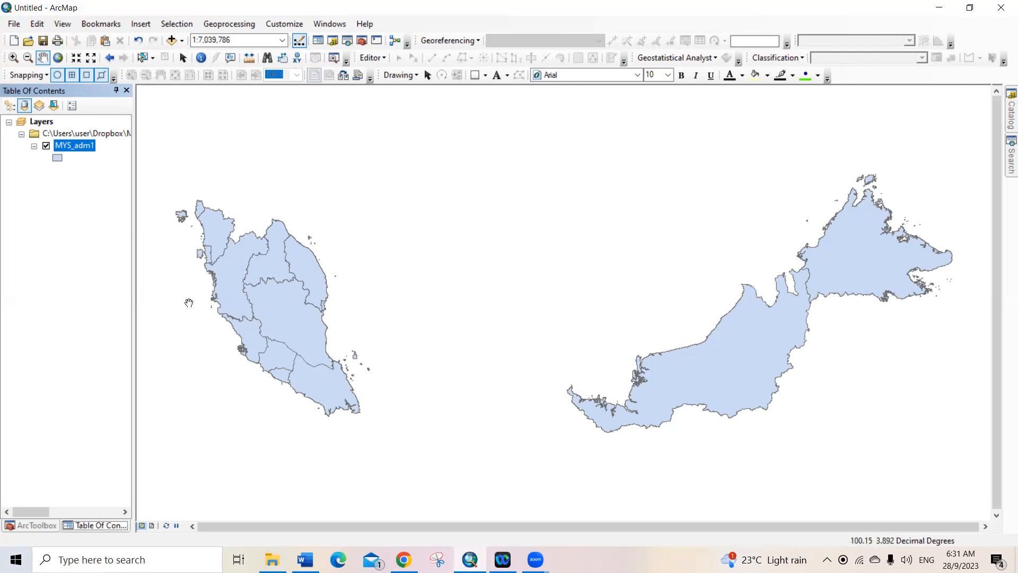
In the attribute table of MYS_adm1, select every state record except Sabah and Sarawak, and close the table
right_click(78, 150)
mouse_move(125, 198)
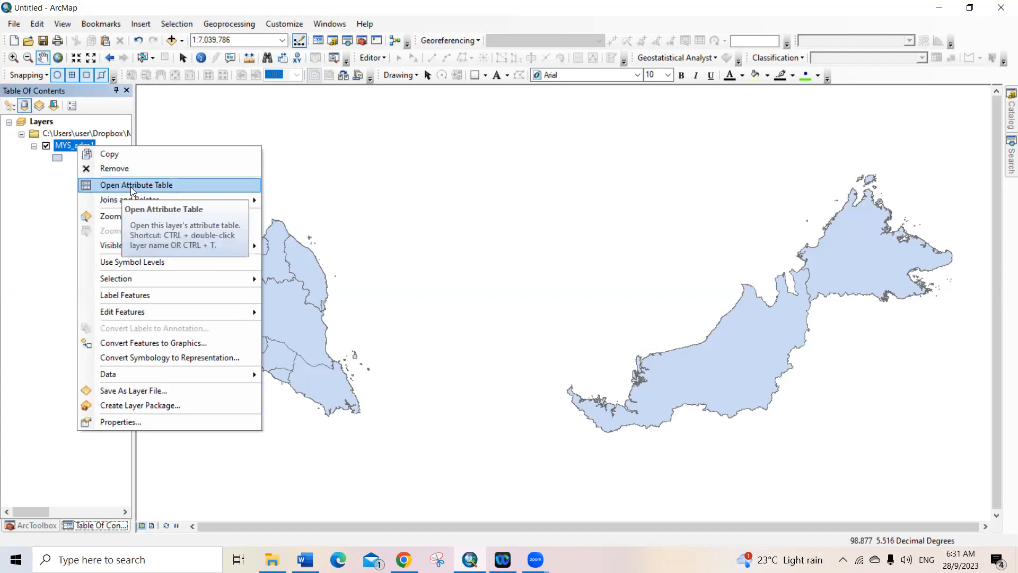
click(130, 186)
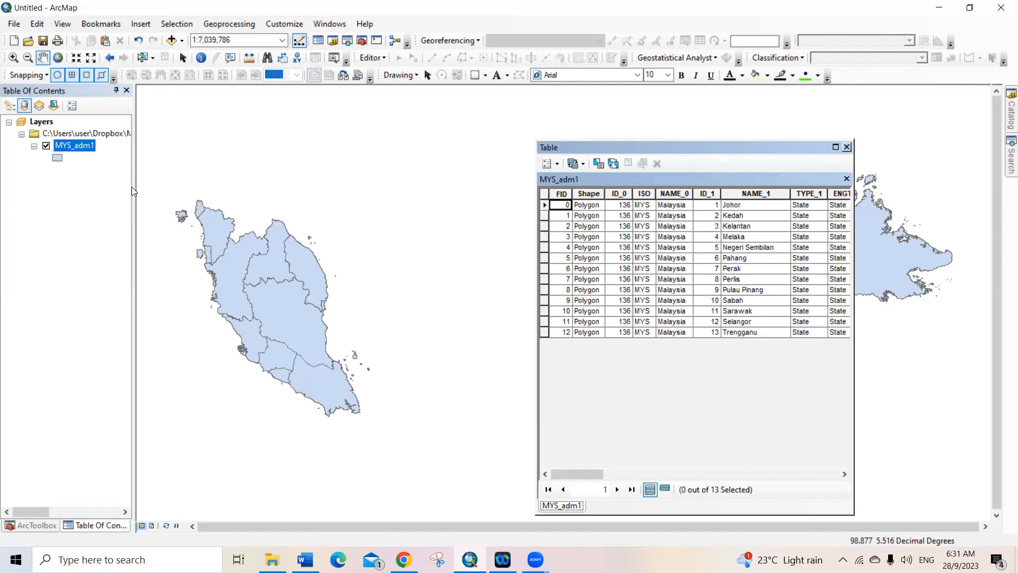
click(545, 205)
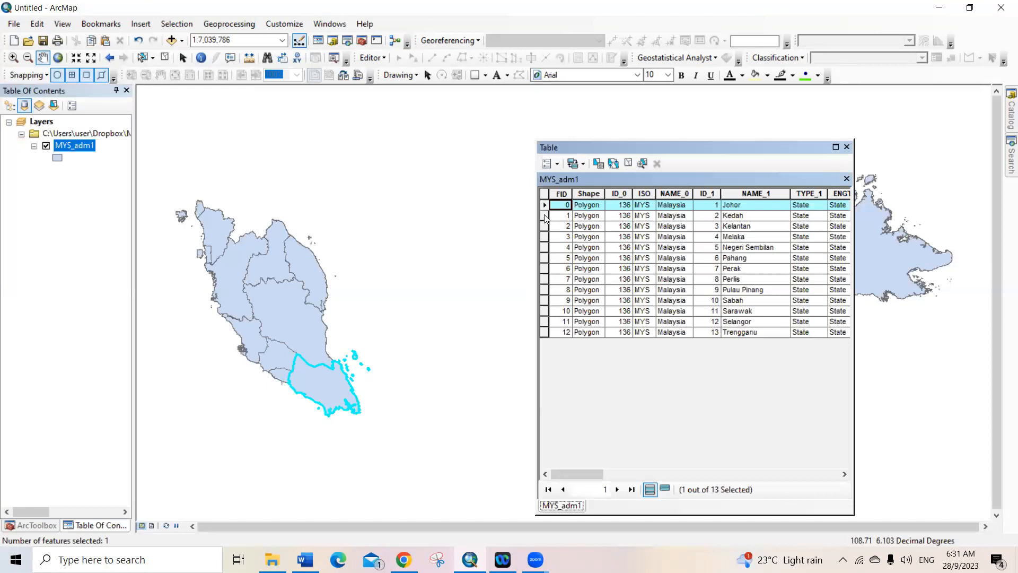
ctrl+click(545, 215)
ctrl+click(546, 227)
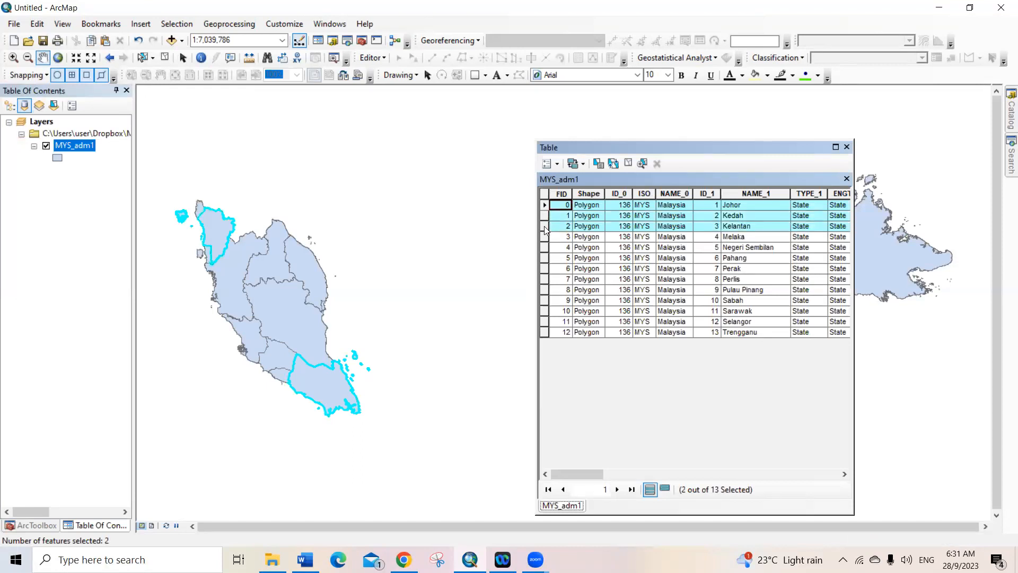
ctrl+click(545, 237)
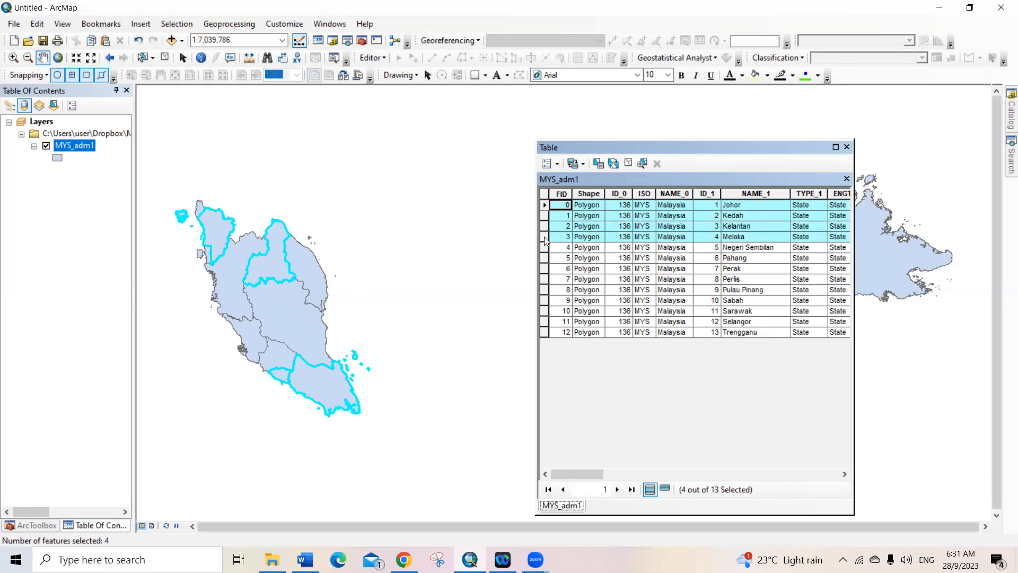
ctrl+click(545, 248)
ctrl+click(546, 258)
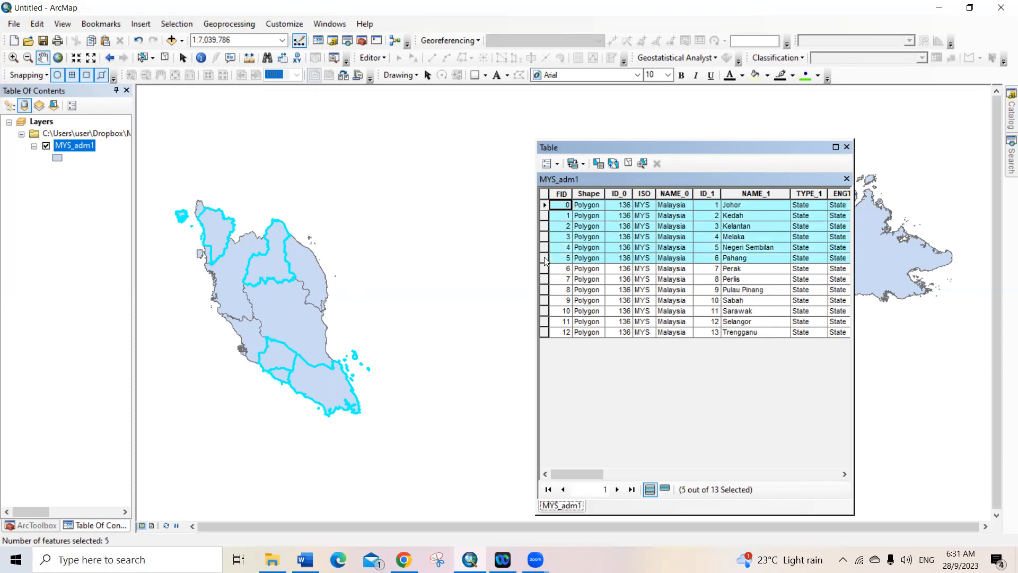
ctrl+click(545, 269)
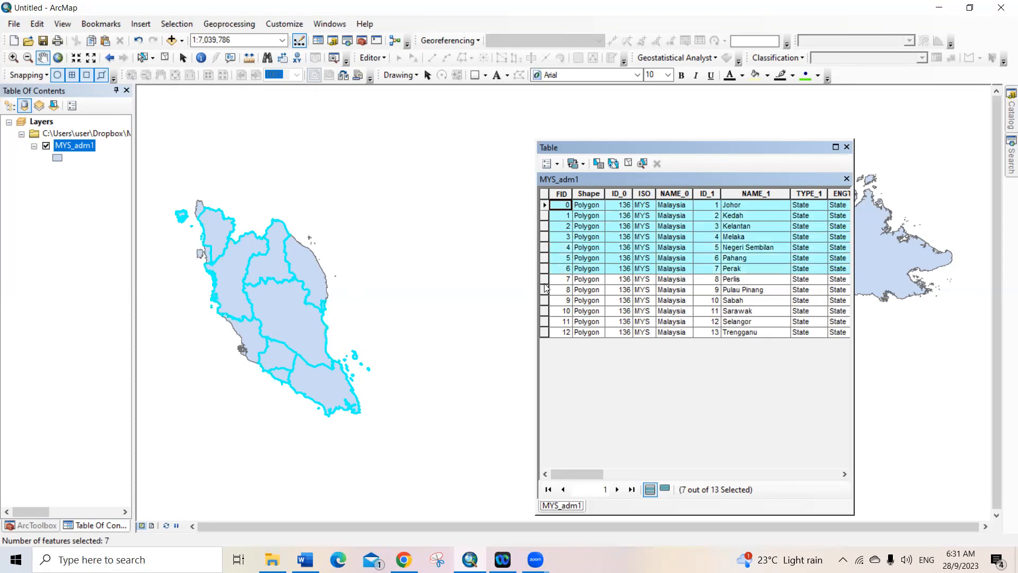
ctrl+click(545, 280)
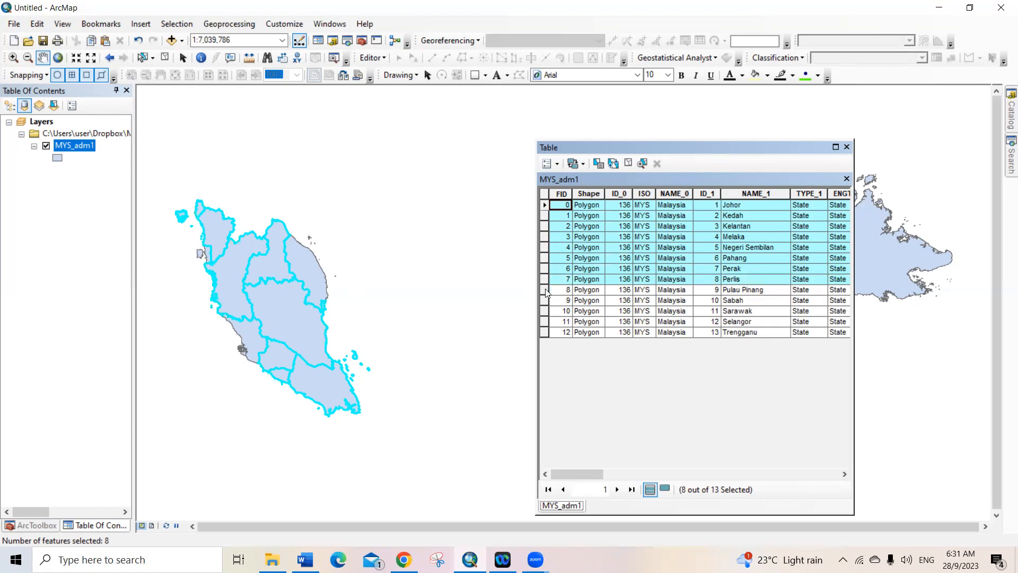
ctrl+click(545, 290)
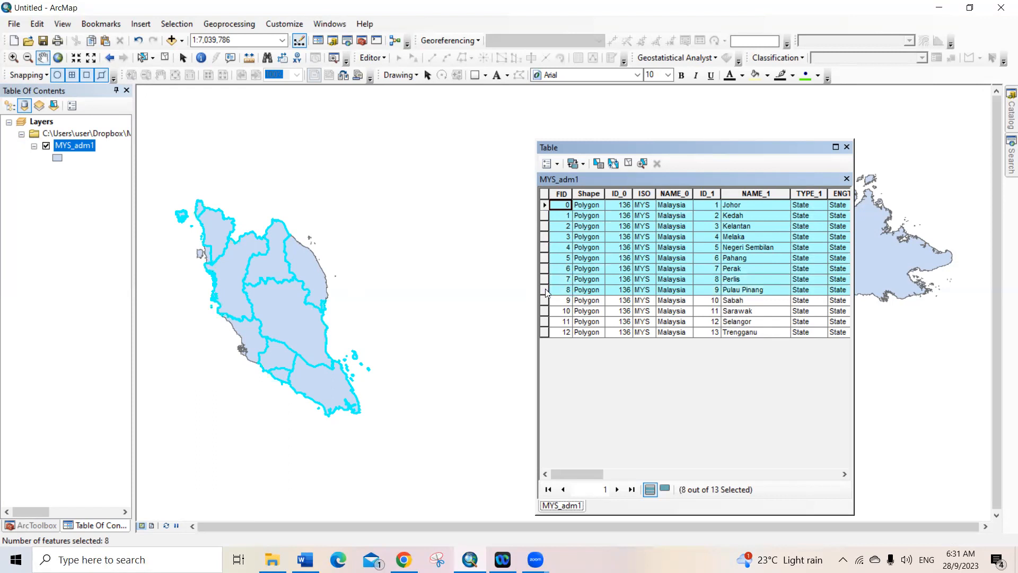
ctrl+click(545, 322)
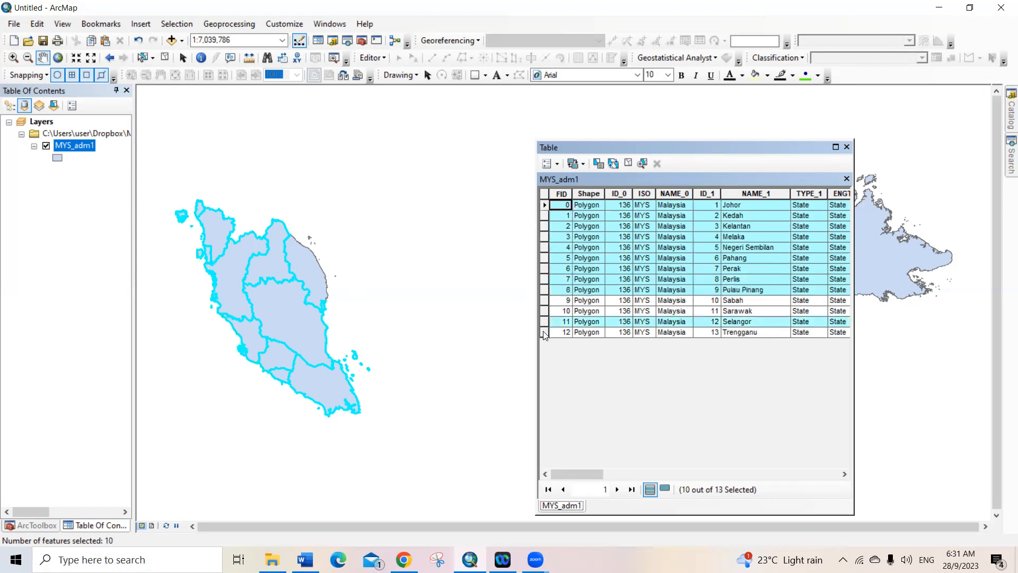
ctrl+click(546, 333)
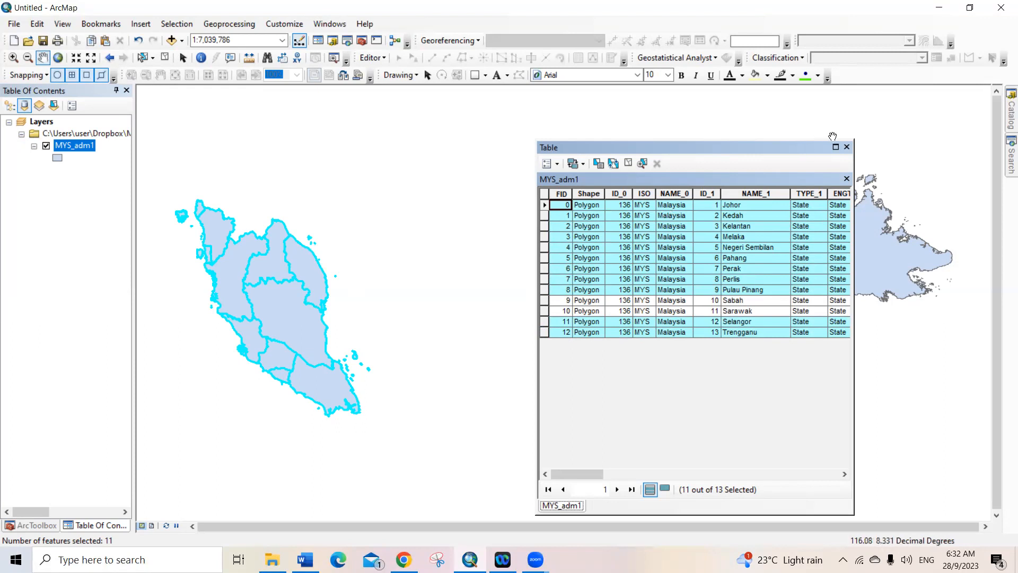
click(847, 147)
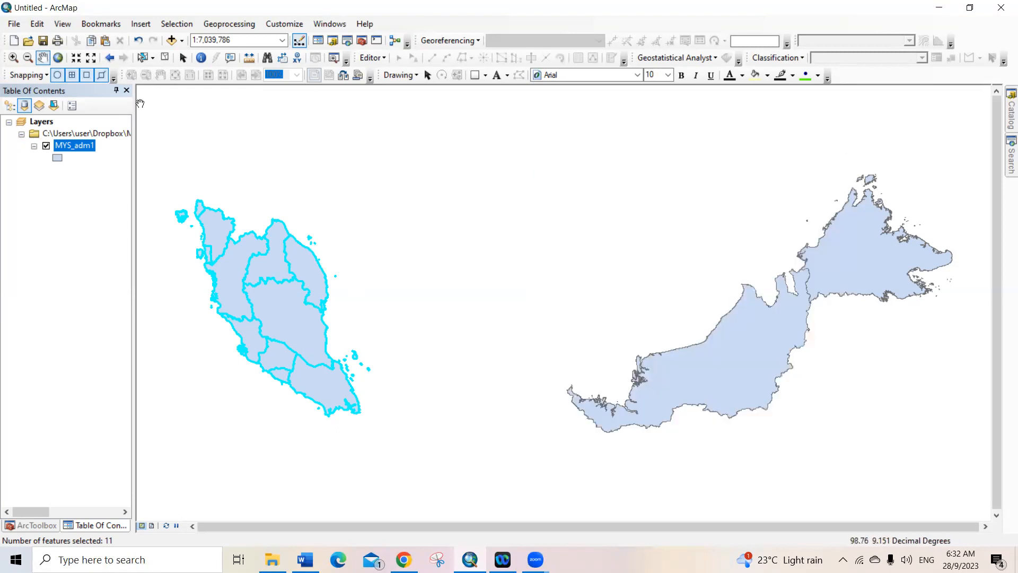
Create a layer from the selected MYS_adm1 features and remove the original MYS_adm1 layer
right_click(77, 150)
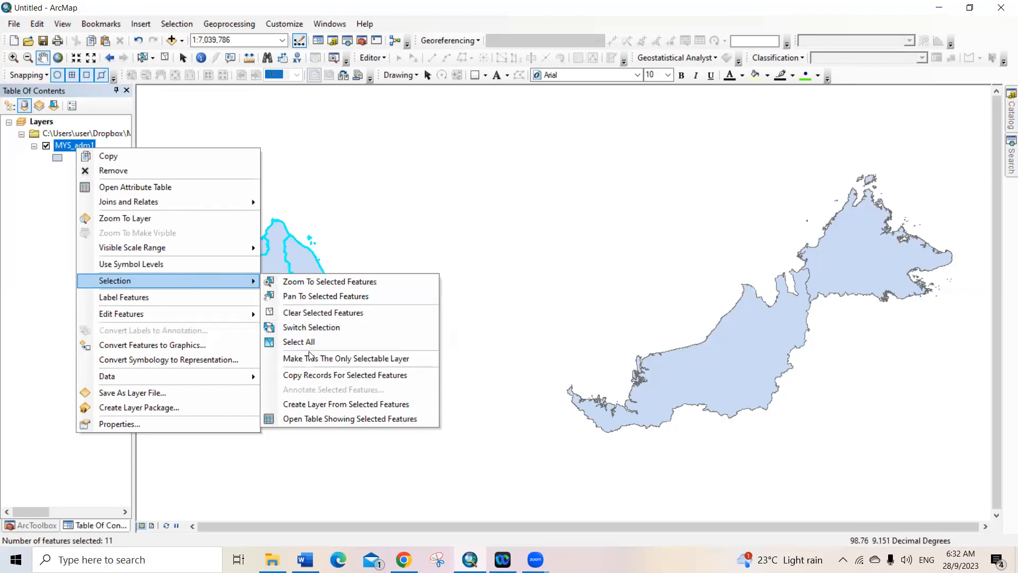
click(318, 406)
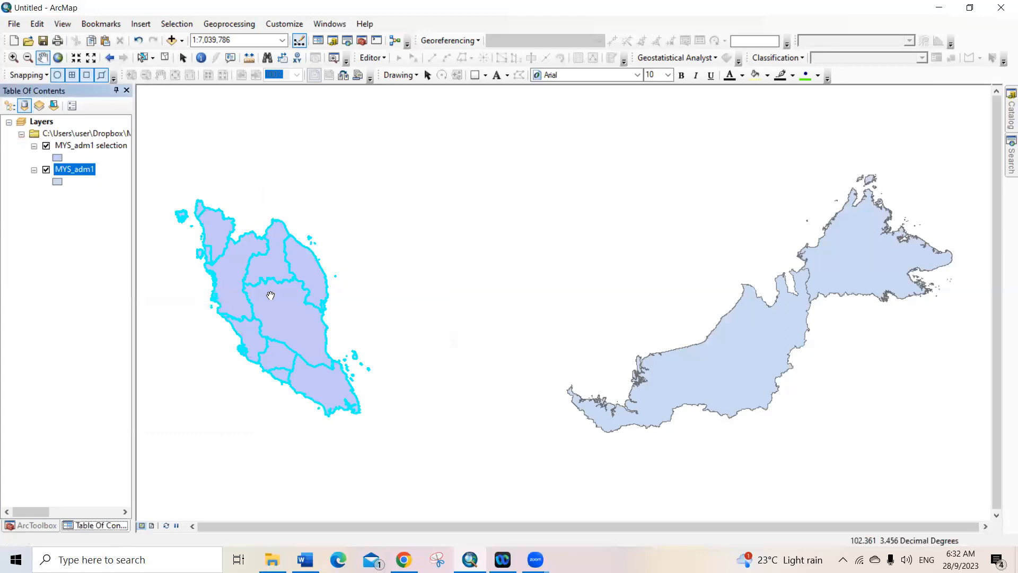
right_click(69, 173)
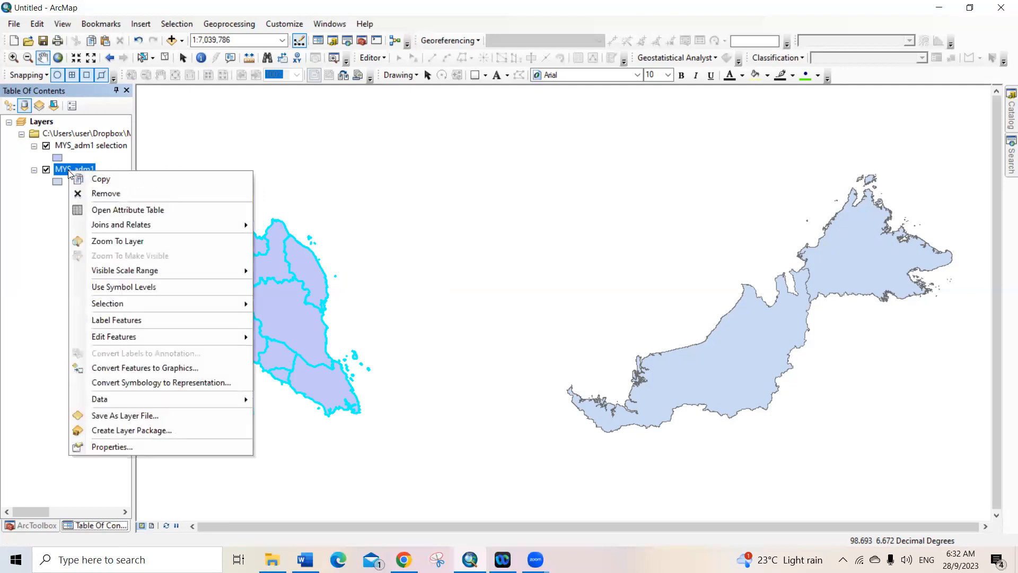
click(109, 194)
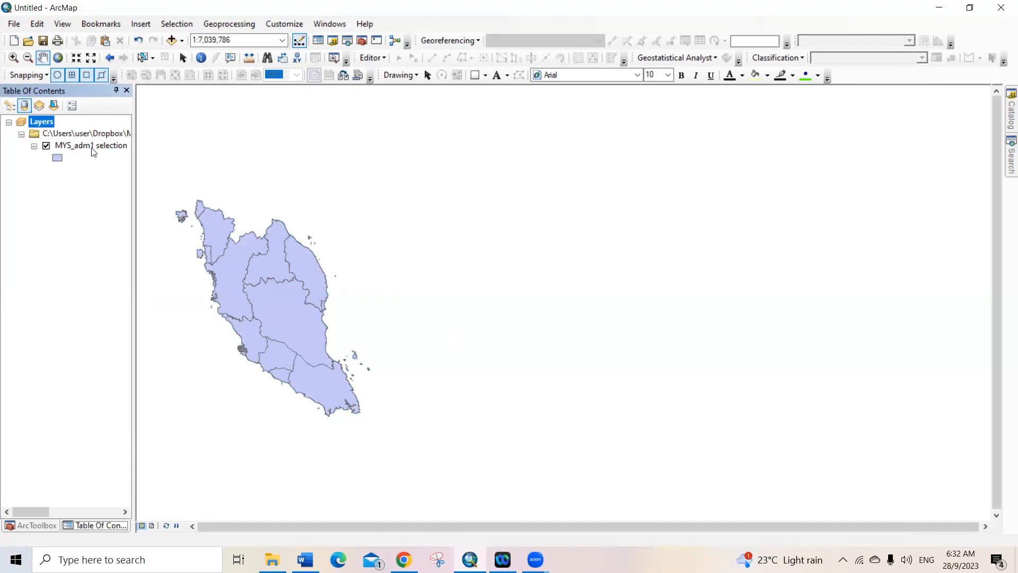
Export all features of the MYS_adm1 selection layer to a shapefile named Peninsular_MY in the MALAYSIA folder, using the layer's source coordinate system
right_click(72, 148)
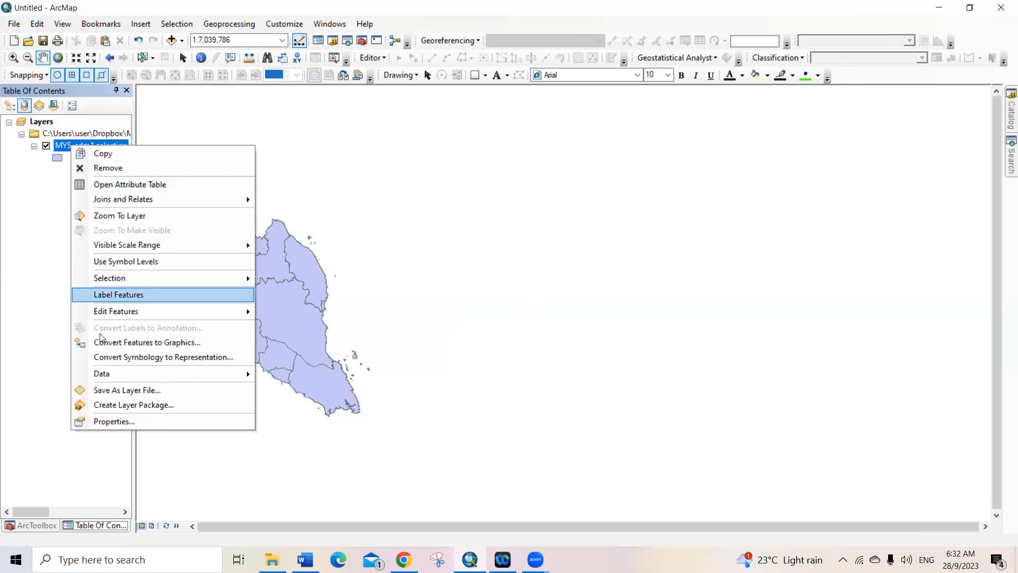
mouse_move(127, 374)
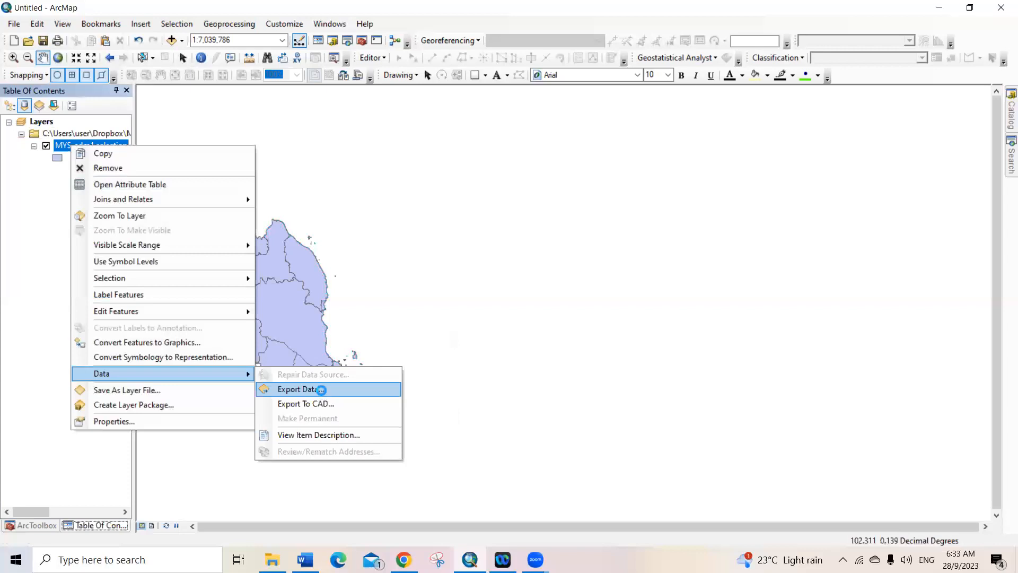
click(321, 390)
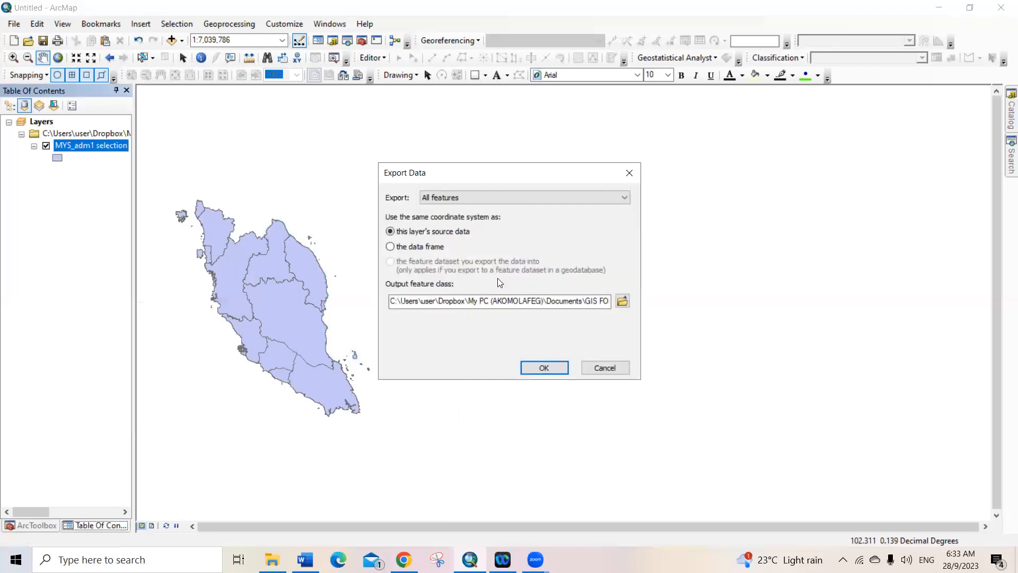
click(622, 301)
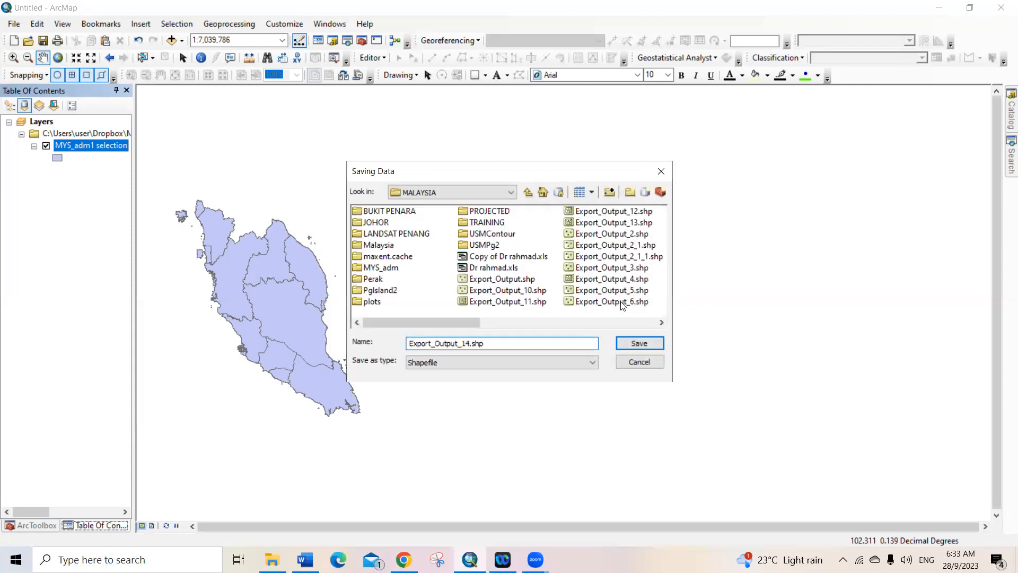
click(469, 343)
key(BackSpace)
key(BackSpace)
key(BackSpace)
key(BackSpace)
key(BackSpace)
key(BackSpace)
key(BackSpace)
key(BackSpace)
key(BackSpace)
key(BackSpace)
key(BackSpace)
key(BackSpace)
key(BackSpace)
key(BackSpace)
key(BackSpace)
key(BackSpace)
text(Peninsular MY)
click(638, 343)
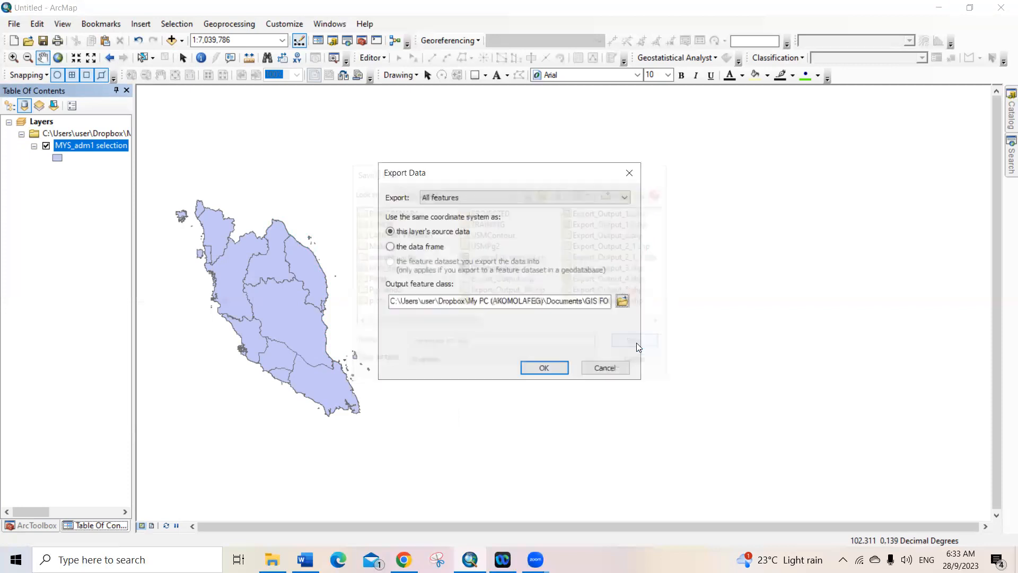
click(548, 365)
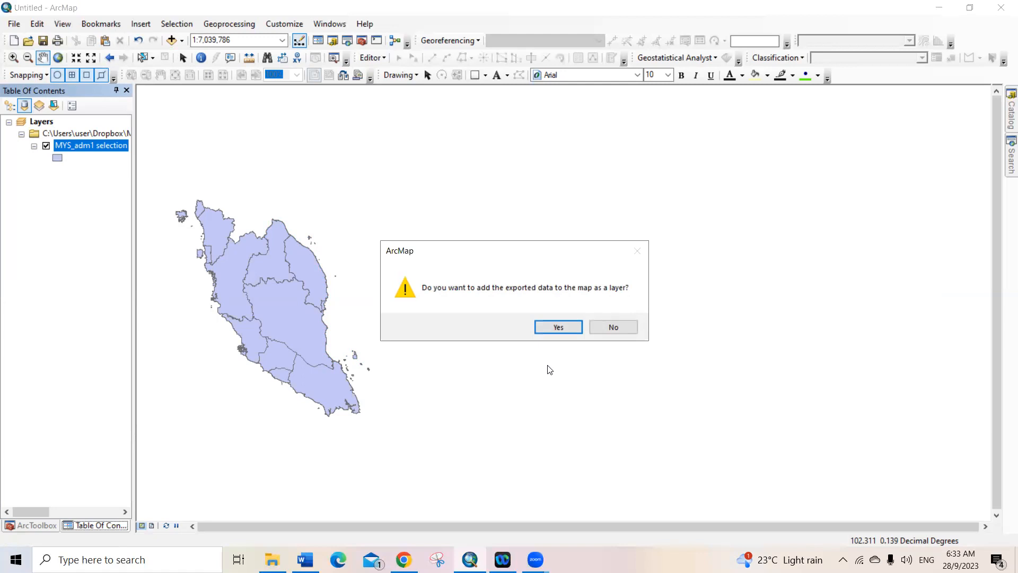
Add the exported data to the map as a layer and remove the MYS_adm1 selection layer
click(552, 327)
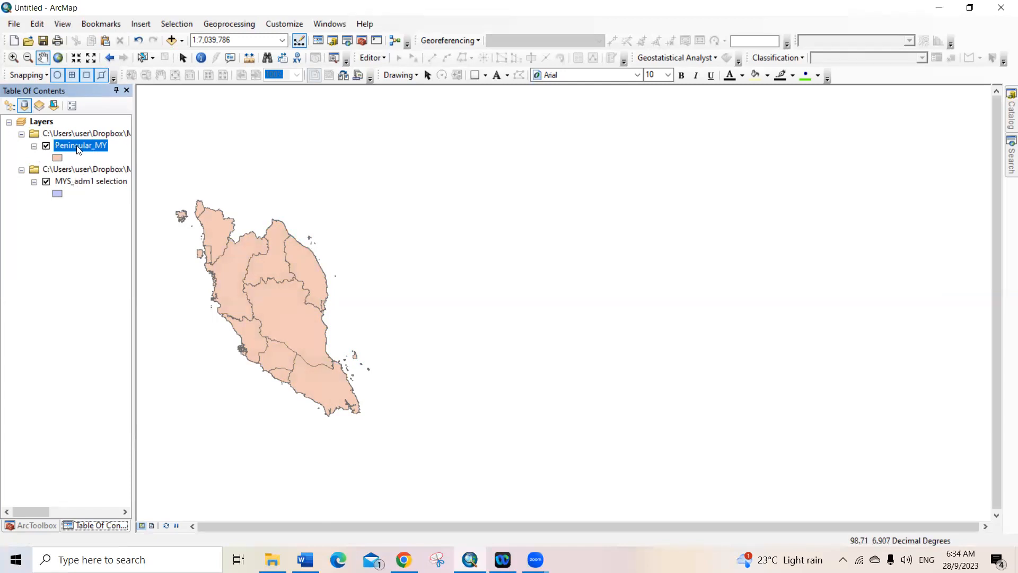
right_click(82, 183)
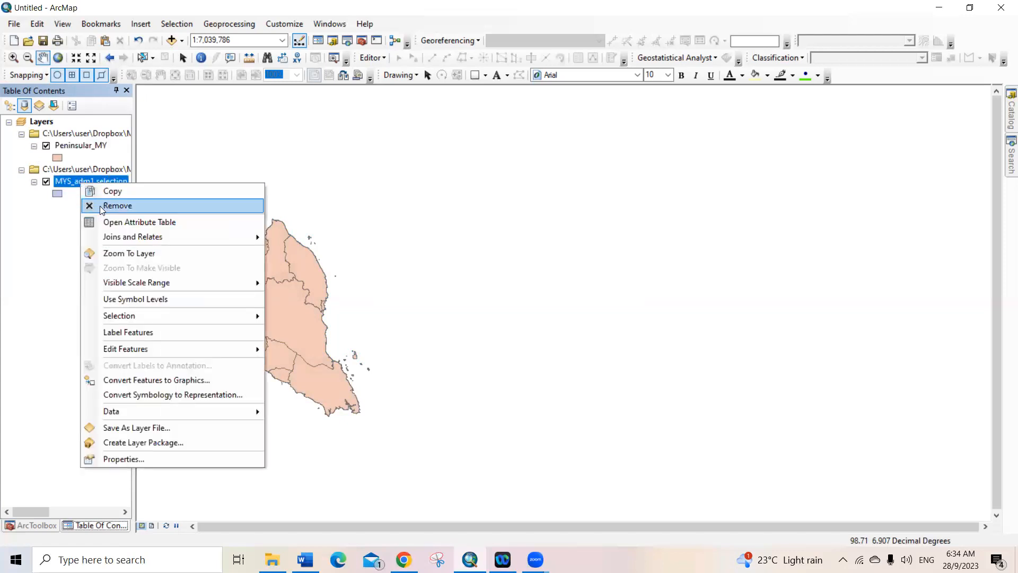
click(100, 206)
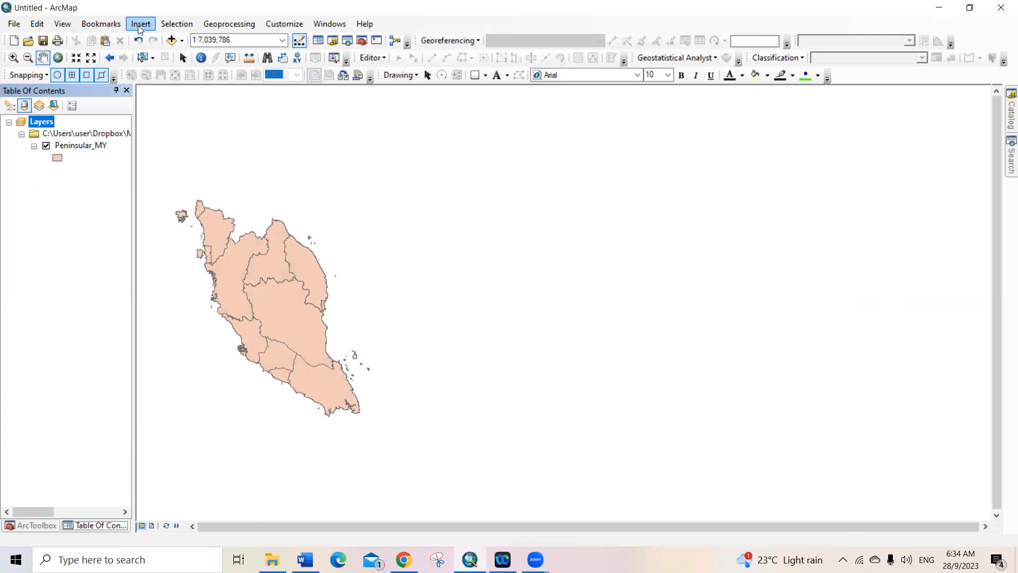
Add the New Locations.csv table from the MALAYSIA folder to the map
click(170, 40)
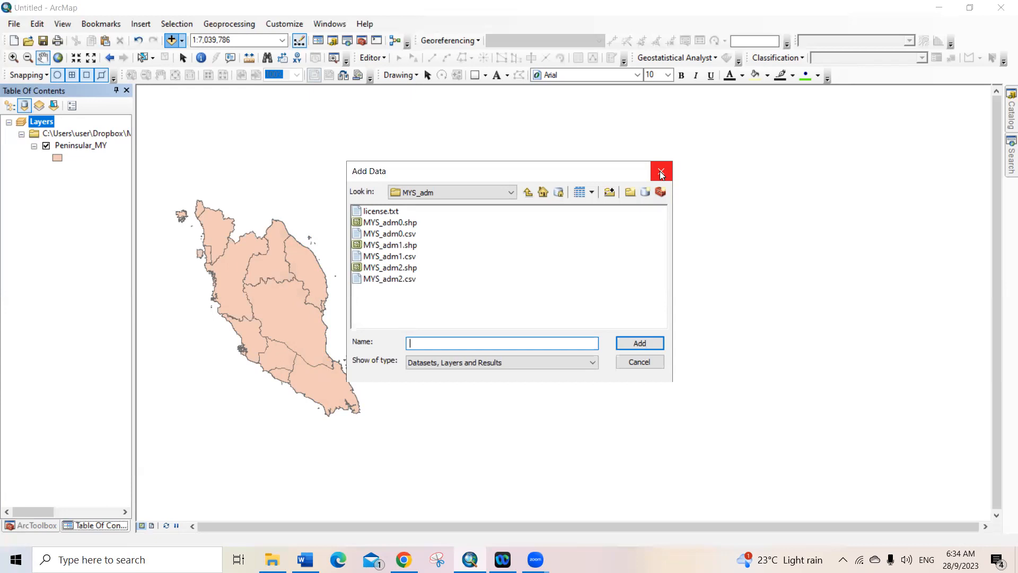
click(527, 194)
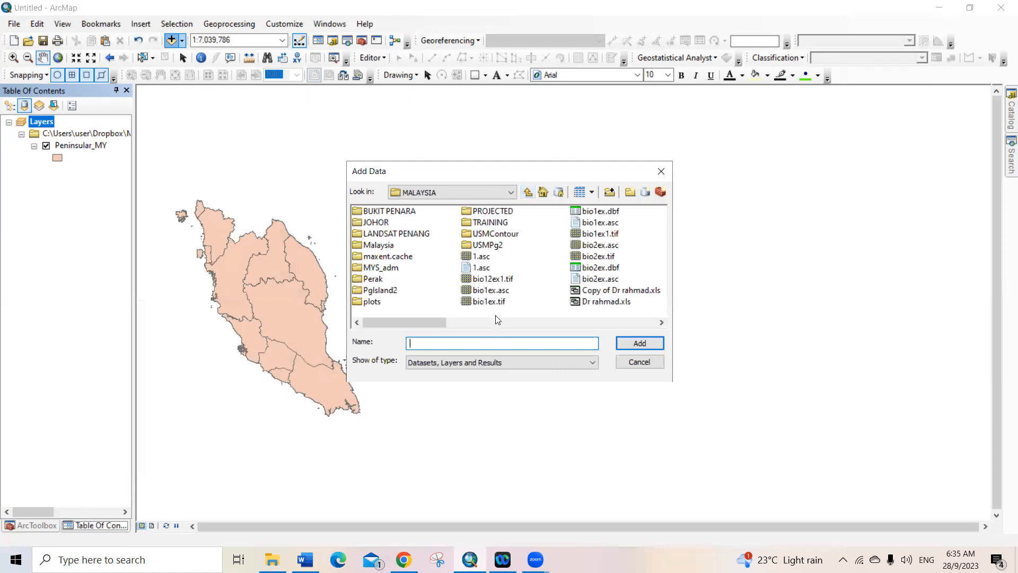
click(575, 327)
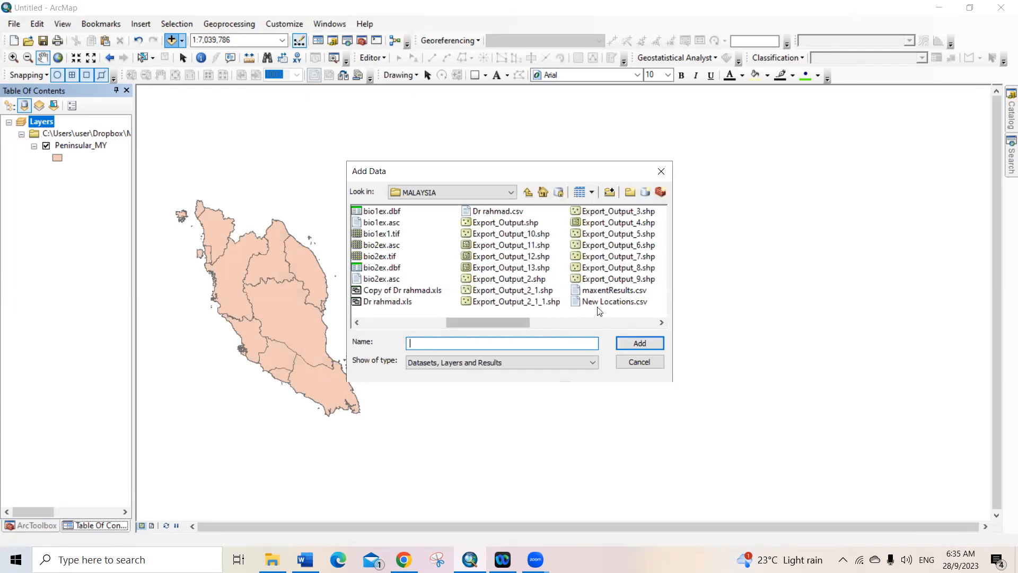
click(613, 303)
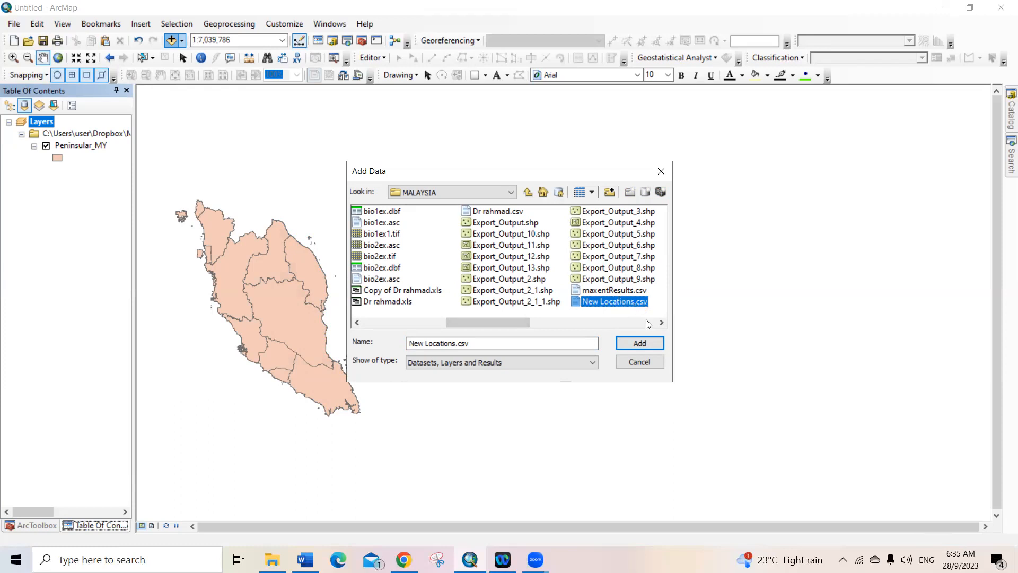
click(638, 342)
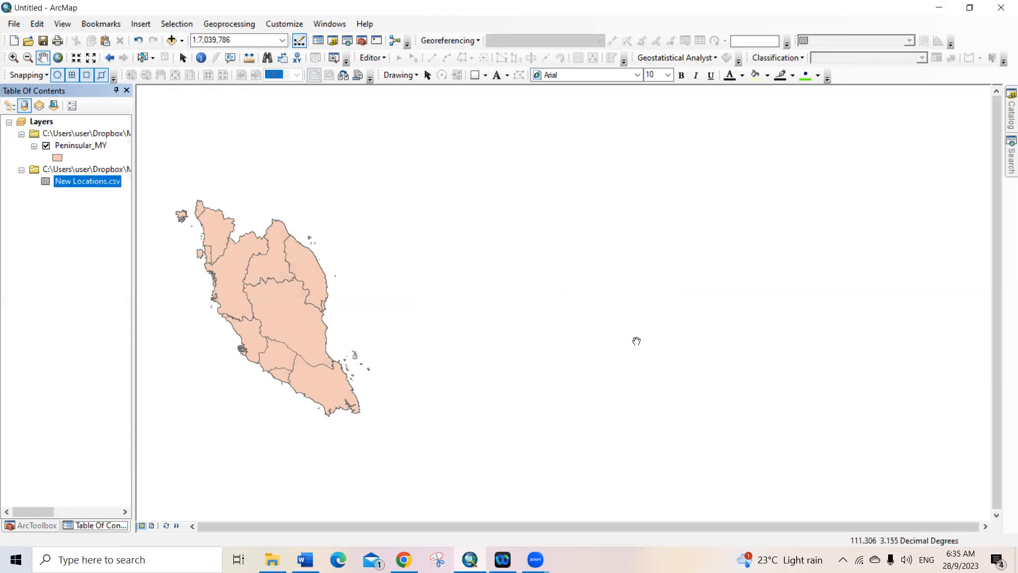
Display the New Locations.csv table as XY points, using Longitude for X, Latitude for Y and the GCS_WGS_1984 coordinate system
right_click(71, 181)
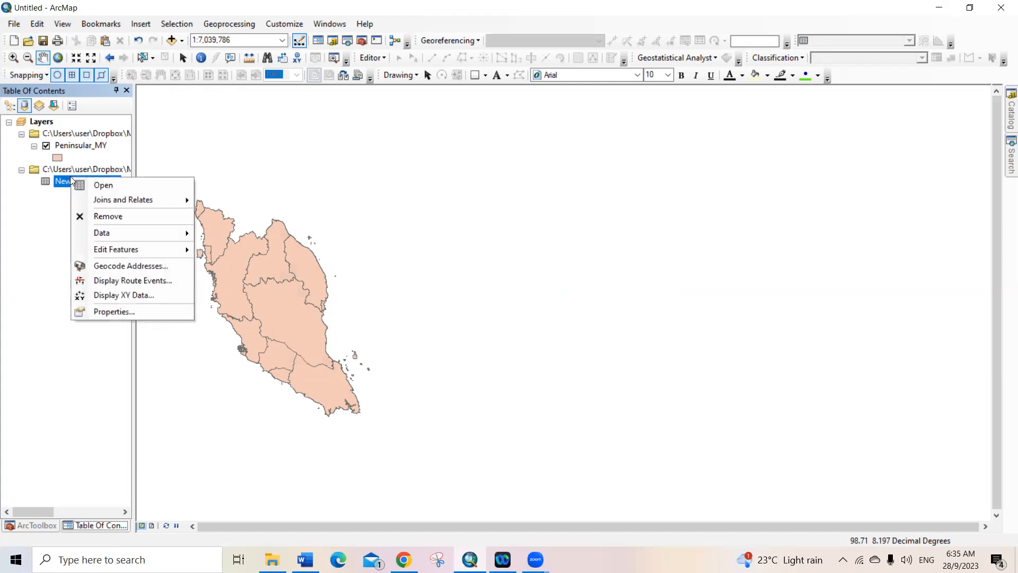
click(142, 296)
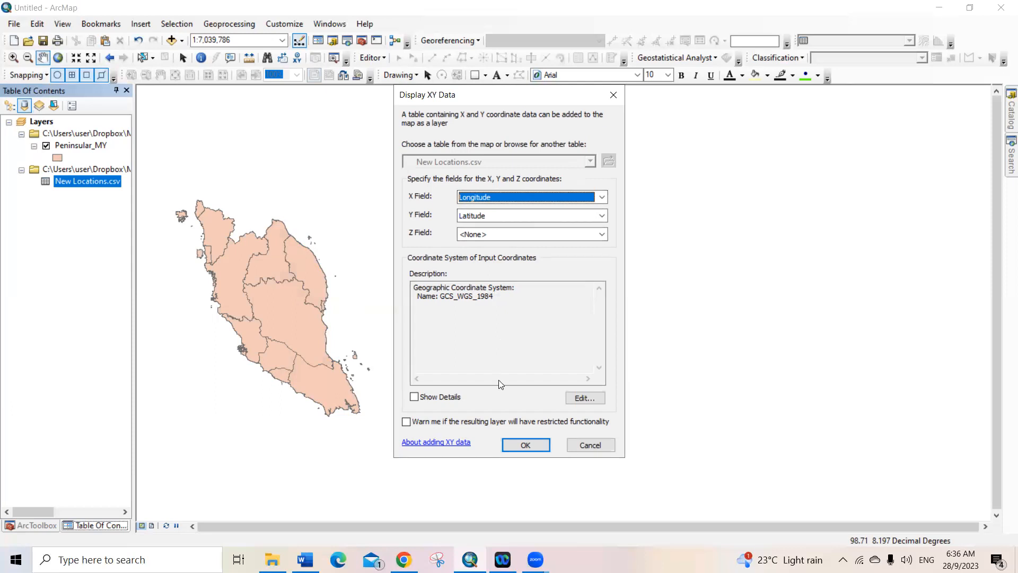
click(519, 446)
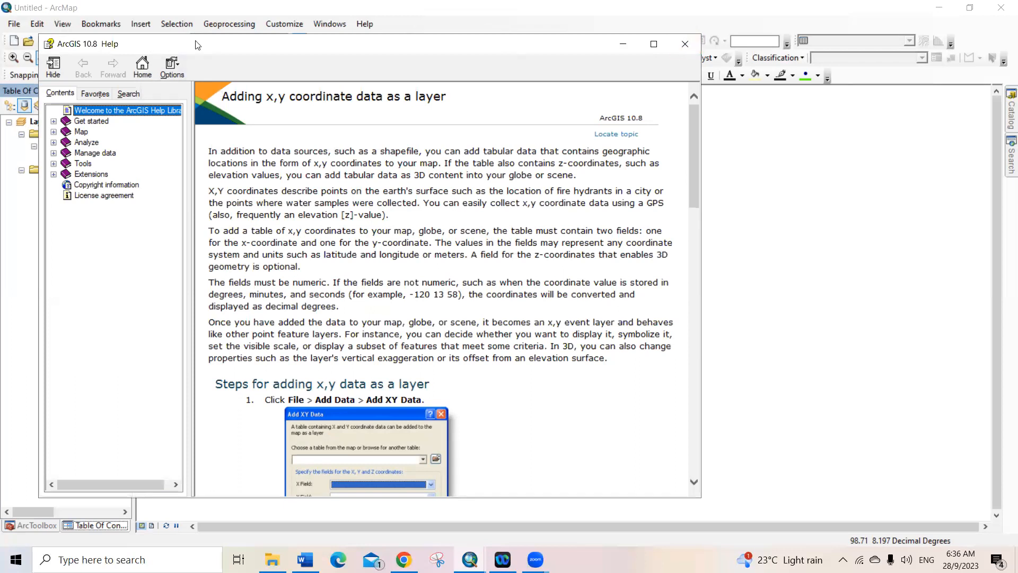
drag(233, 52, 212, 116)
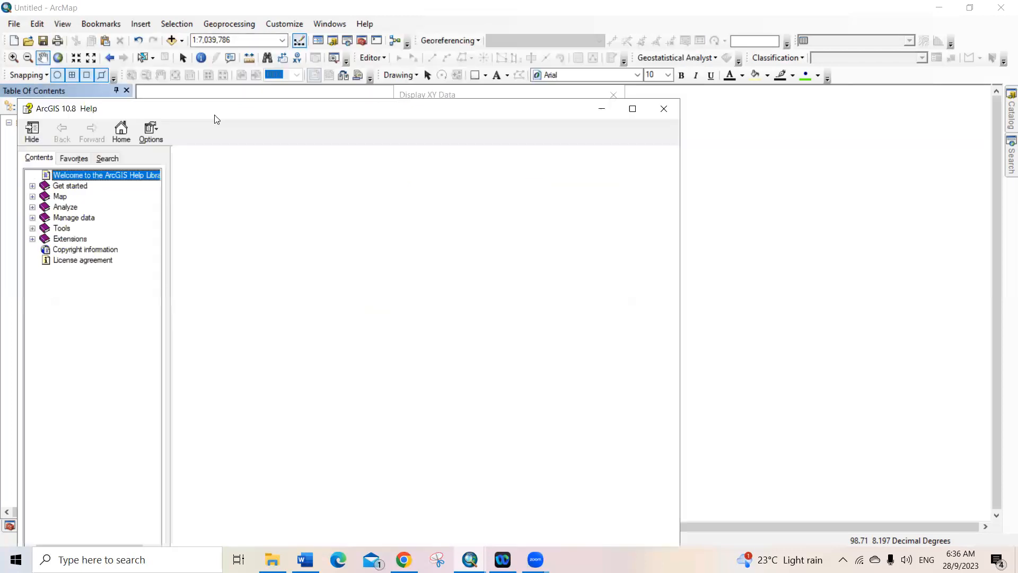
click(664, 110)
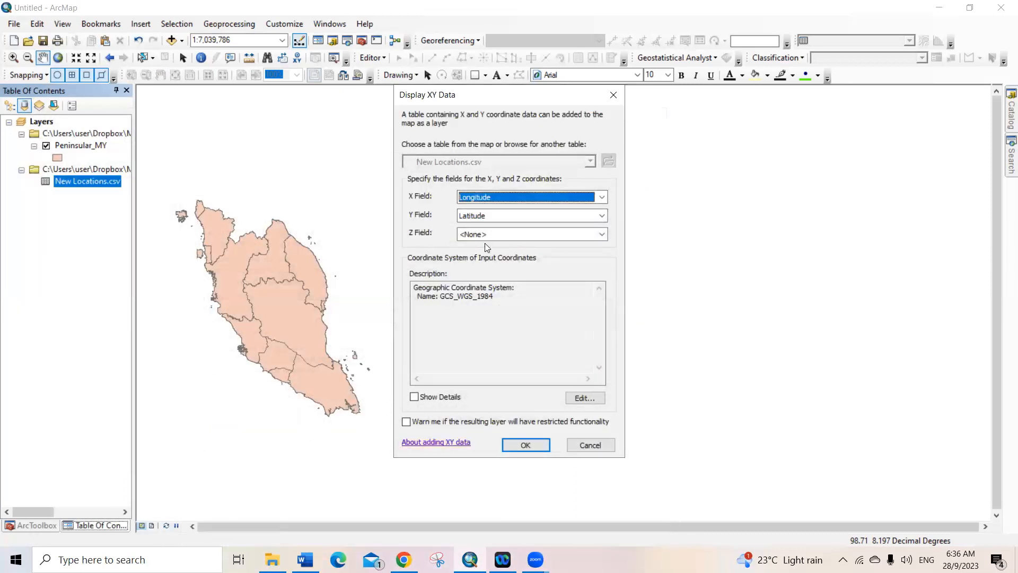
click(540, 444)
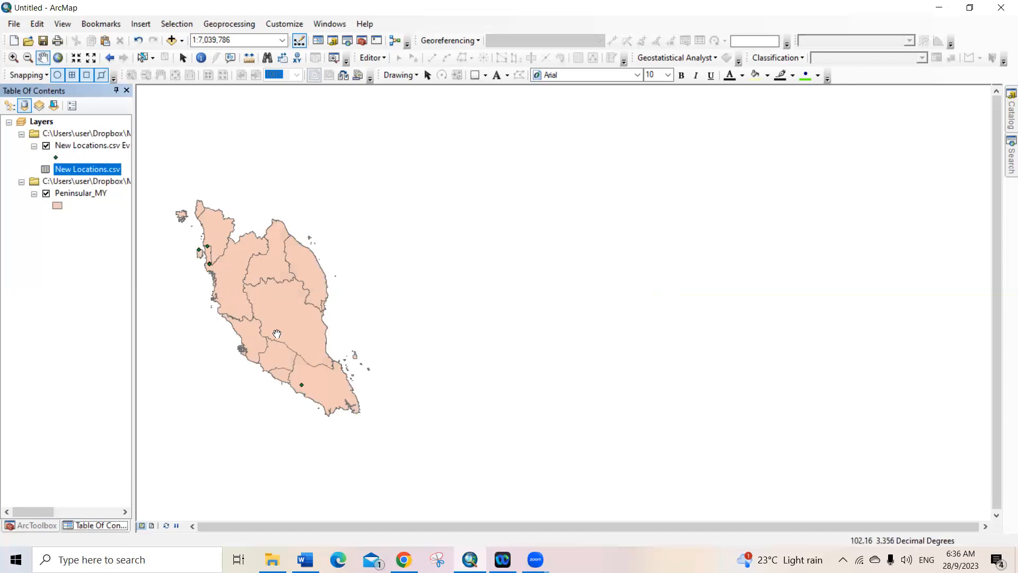
Change the Peninsular_MY layer's fill symbol to Hollow so only the state outlines are drawn
click(58, 207)
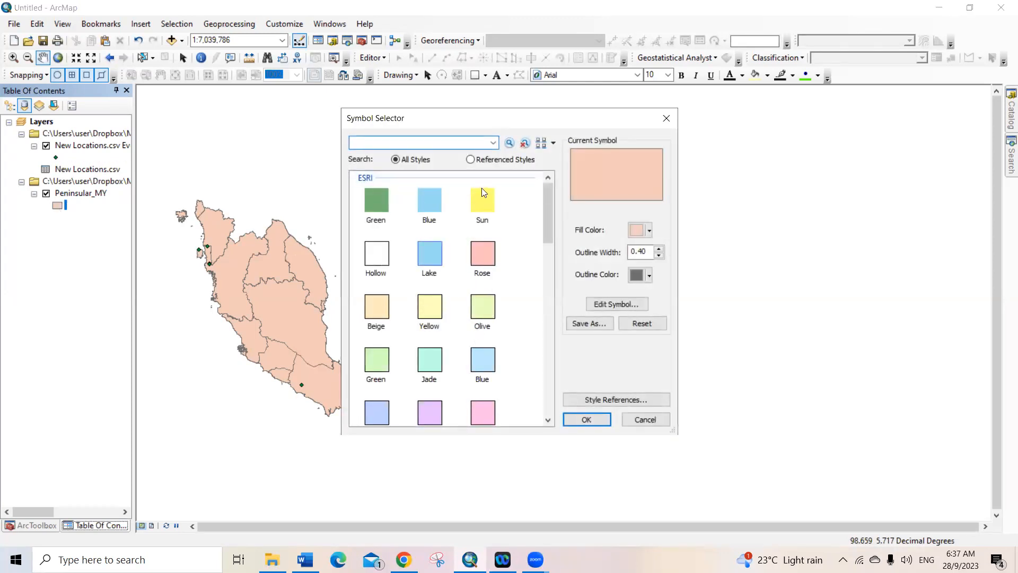
click(378, 260)
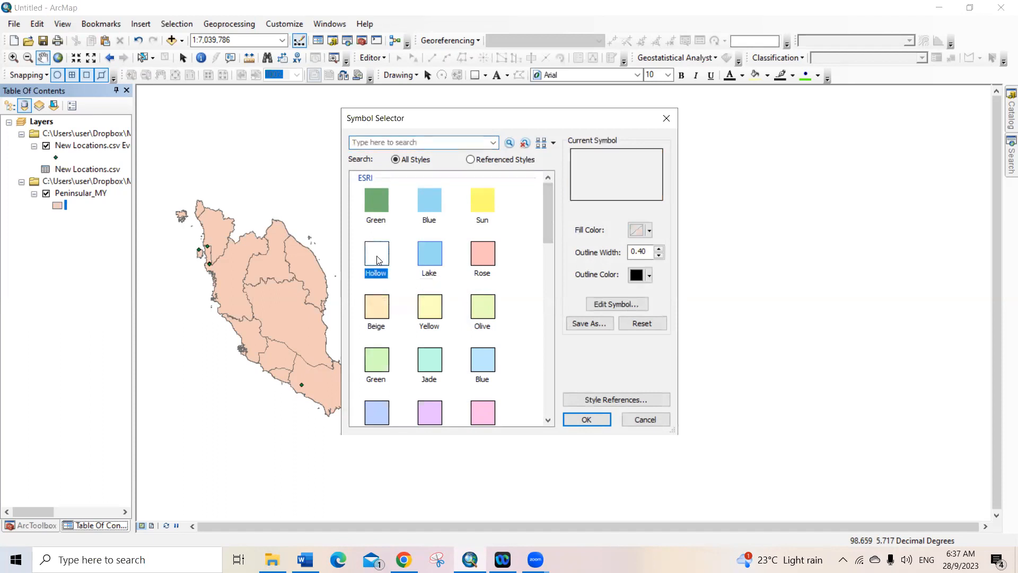
click(576, 420)
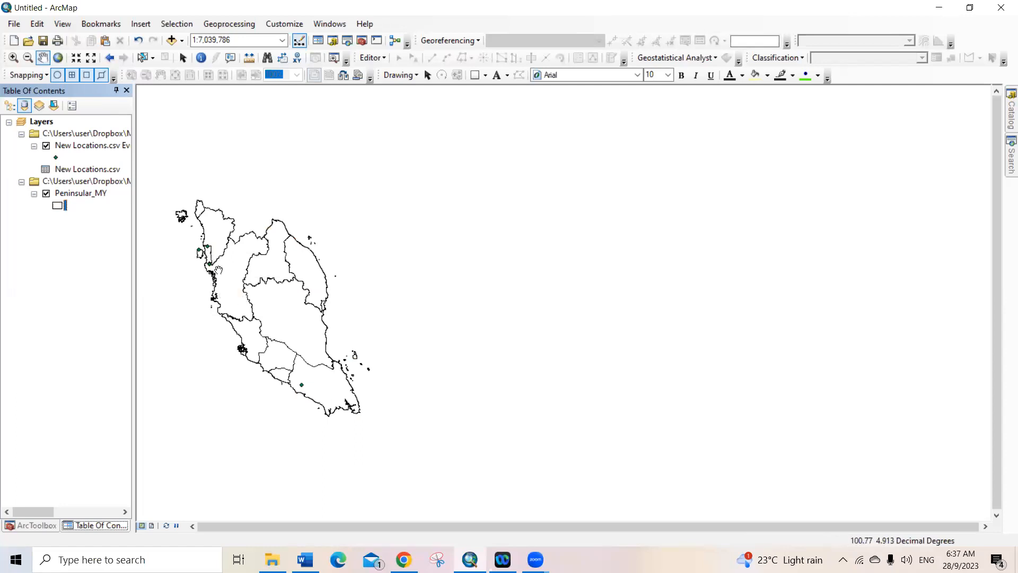
Change the New Locations point symbol to red with a size of 6
click(56, 158)
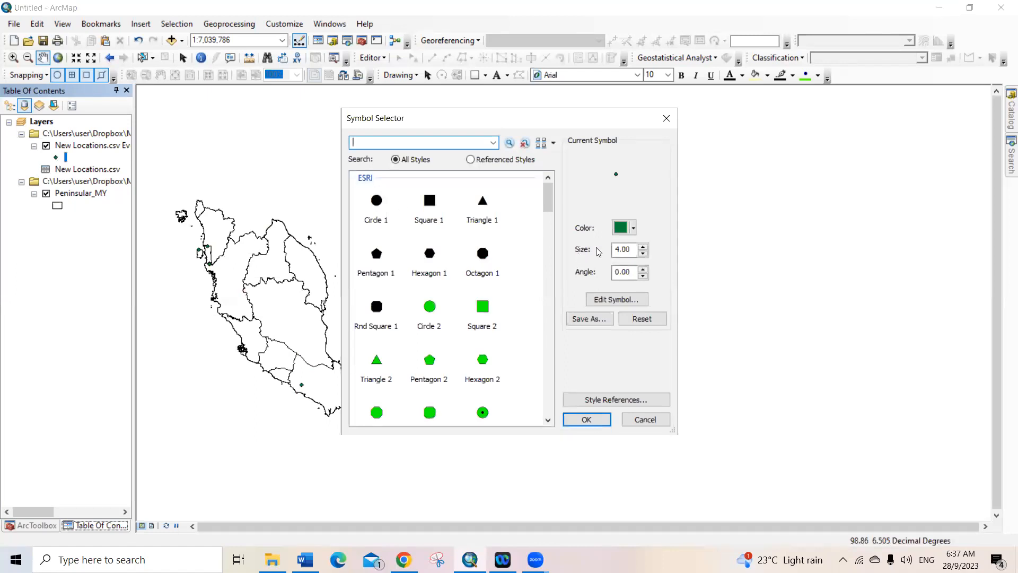
click(635, 229)
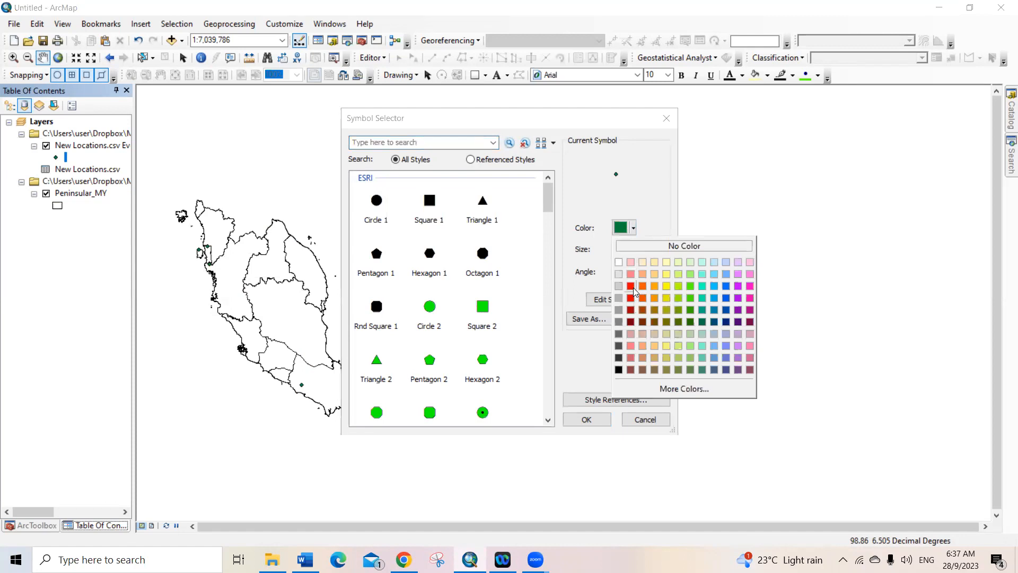
click(631, 287)
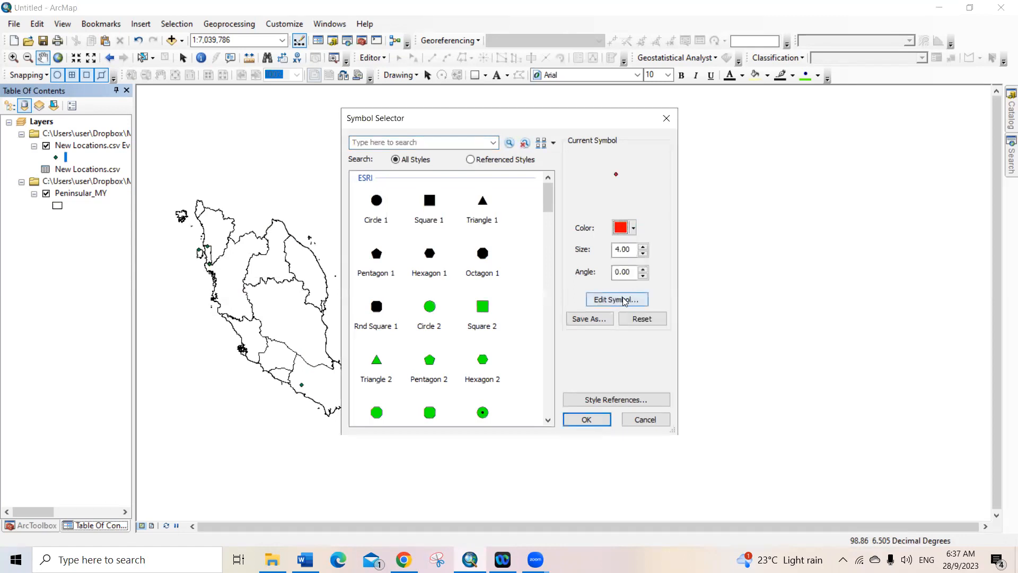
click(643, 247)
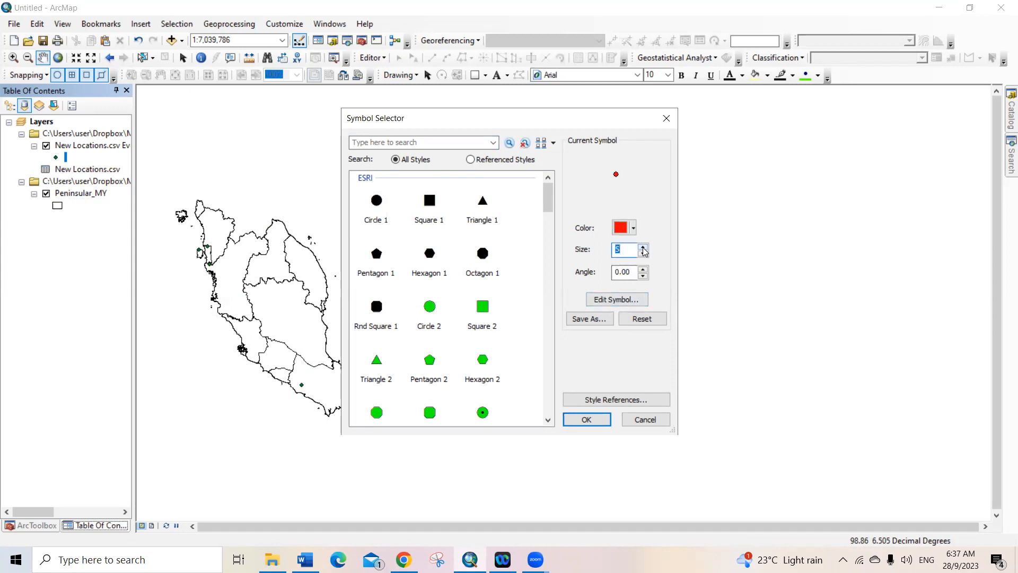
click(643, 248)
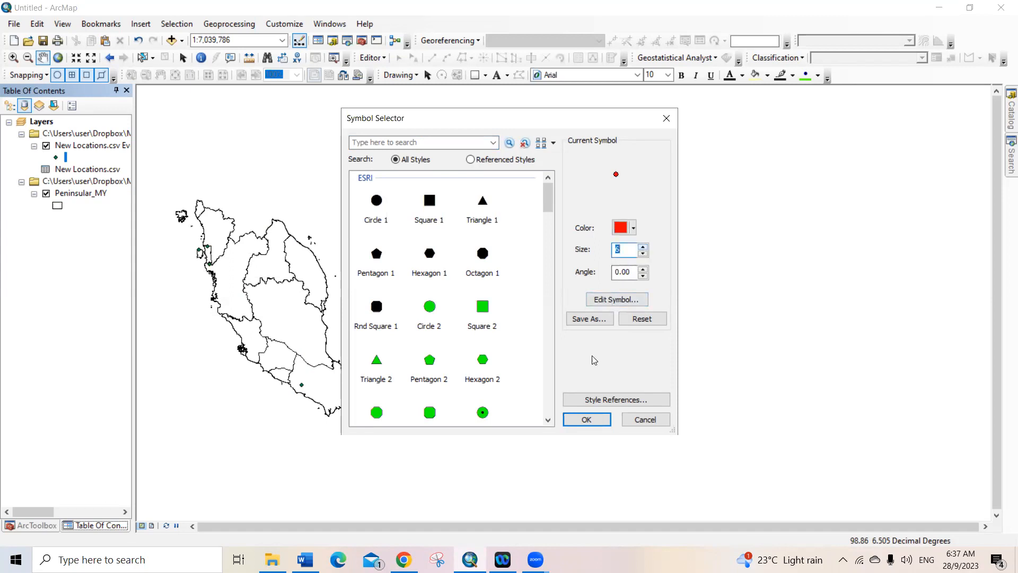
click(586, 419)
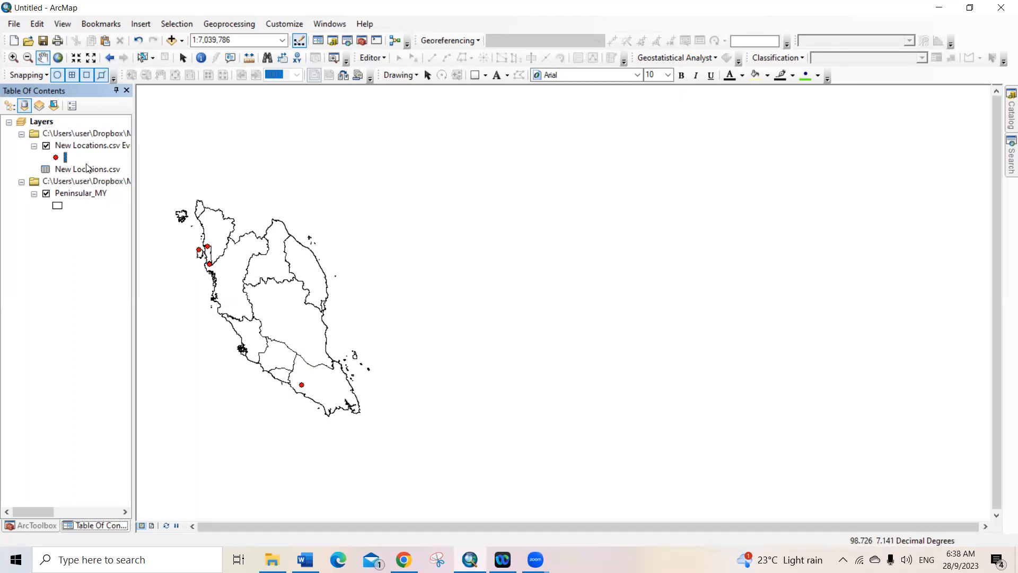
Add all 19 bioclimatic rasters, wc2.1_2.5m_bio_1.tif to wc2.1_2.5m_bio_19.tif, from the WORLD CLIM folder to the map
click(182, 42)
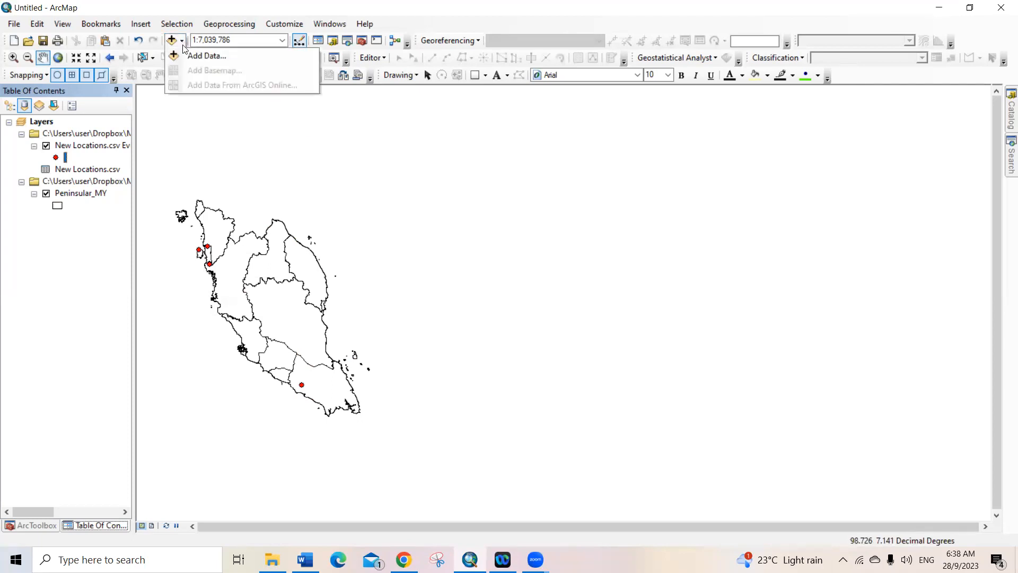
click(194, 56)
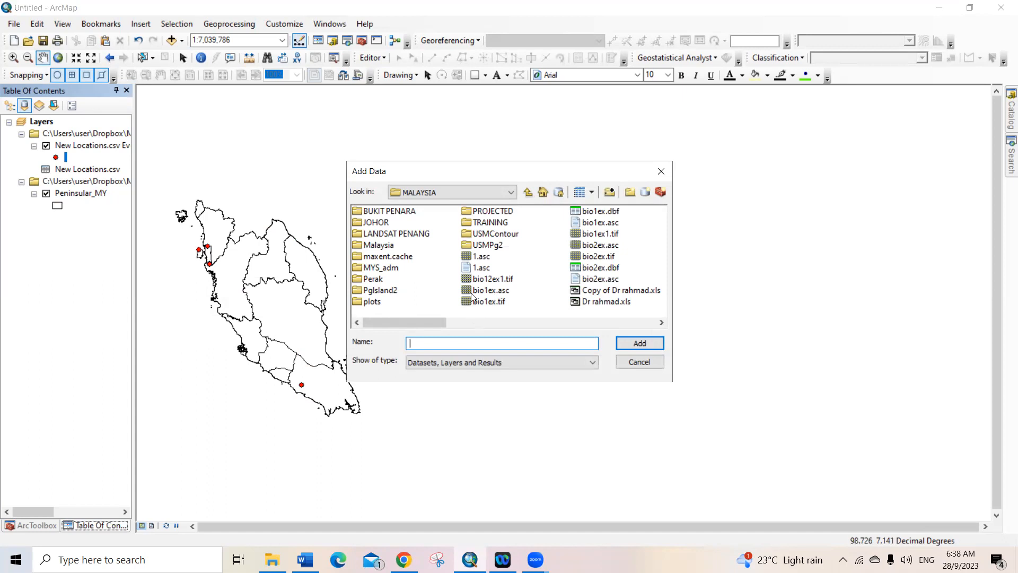
click(528, 192)
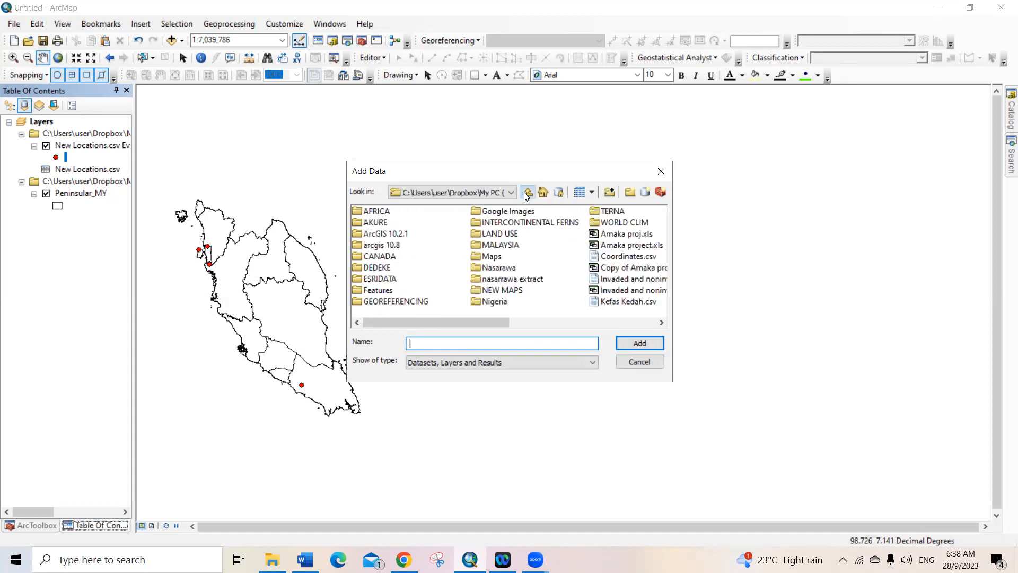
double_click(606, 227)
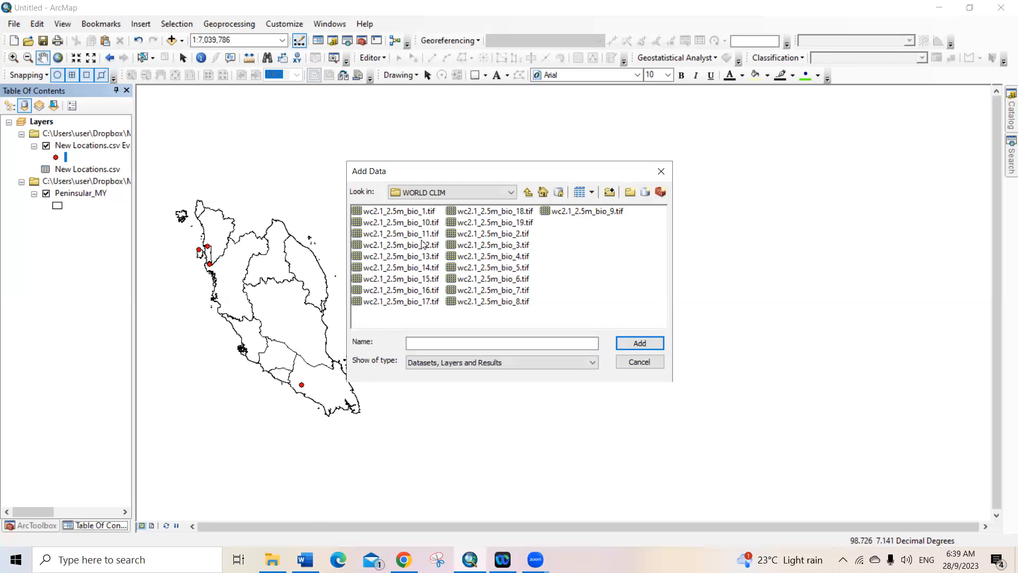
click(413, 212)
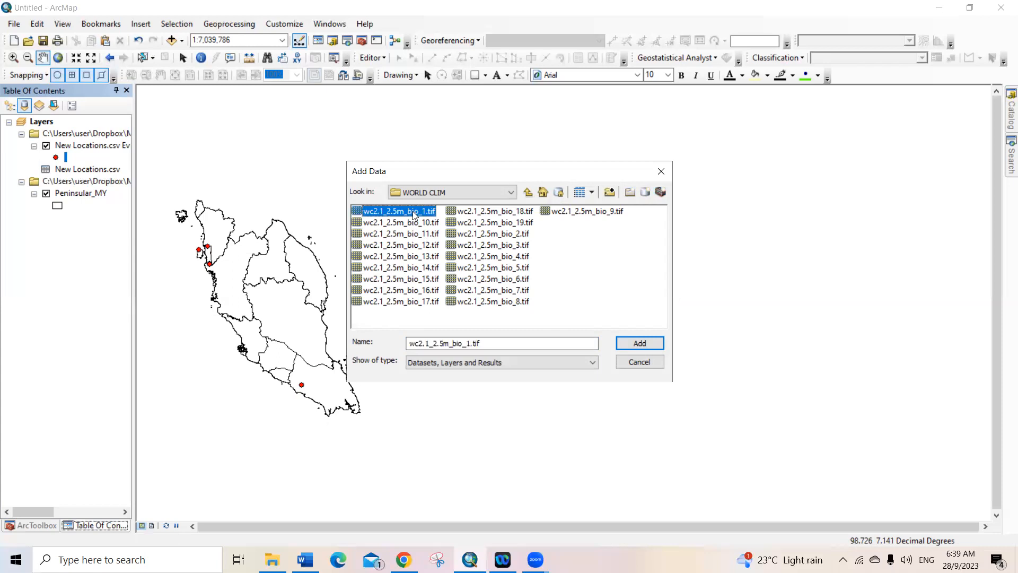
ctrl+click(421, 222)
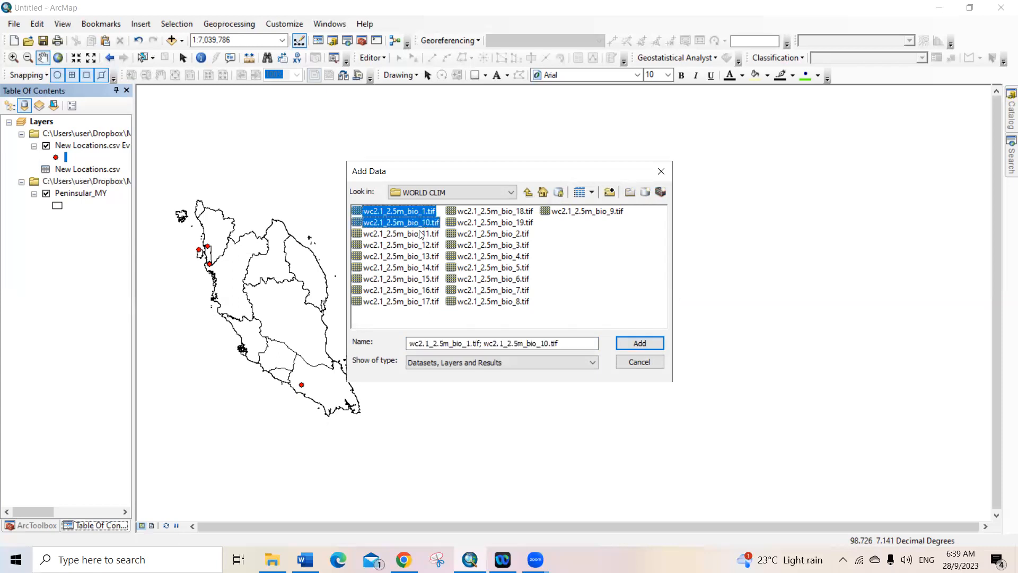
ctrl+click(421, 234)
ctrl+click(422, 245)
ctrl+click(423, 256)
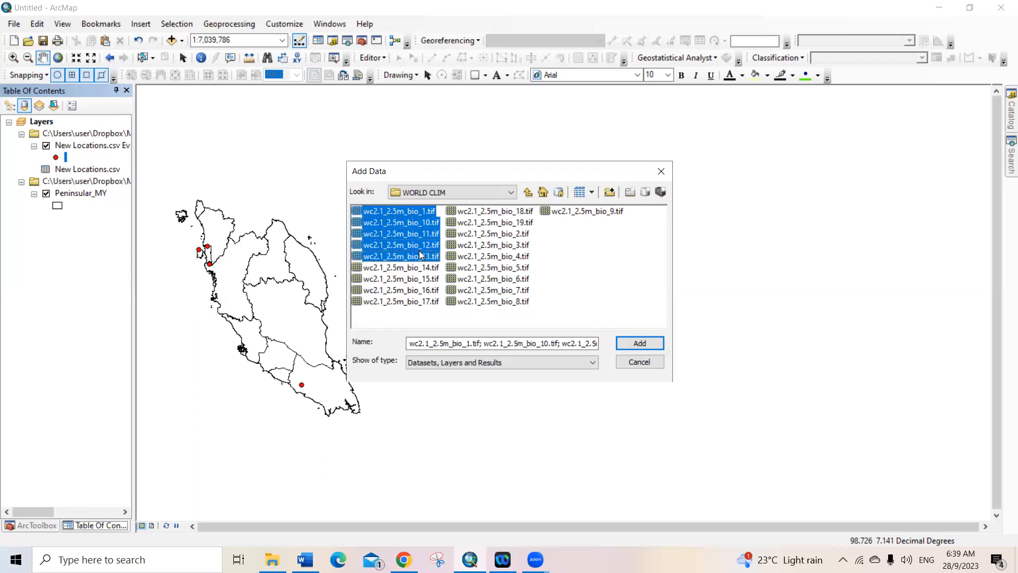
ctrl+click(424, 269)
ctrl+click(426, 279)
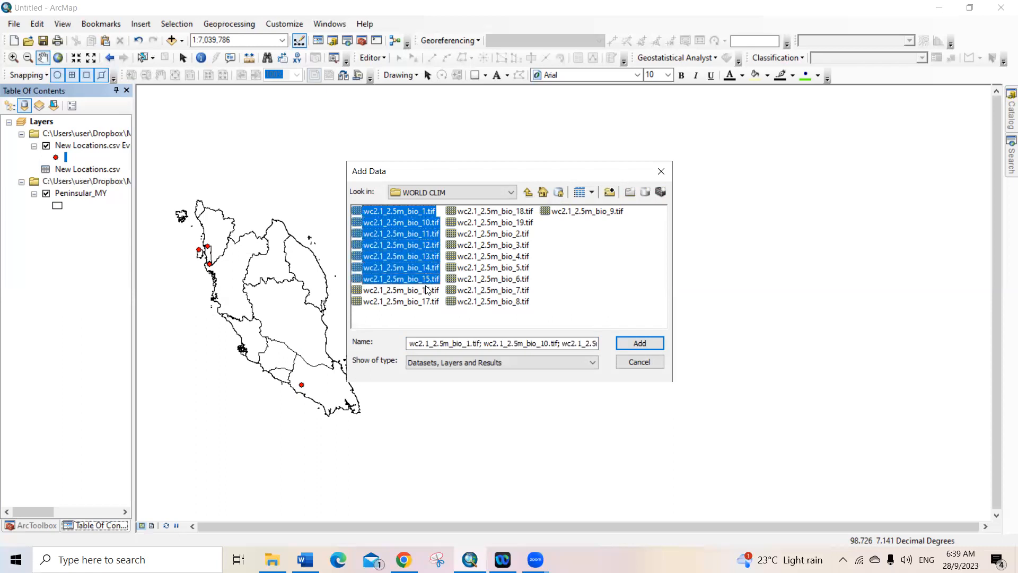
ctrl+click(427, 290)
ctrl+click(431, 301)
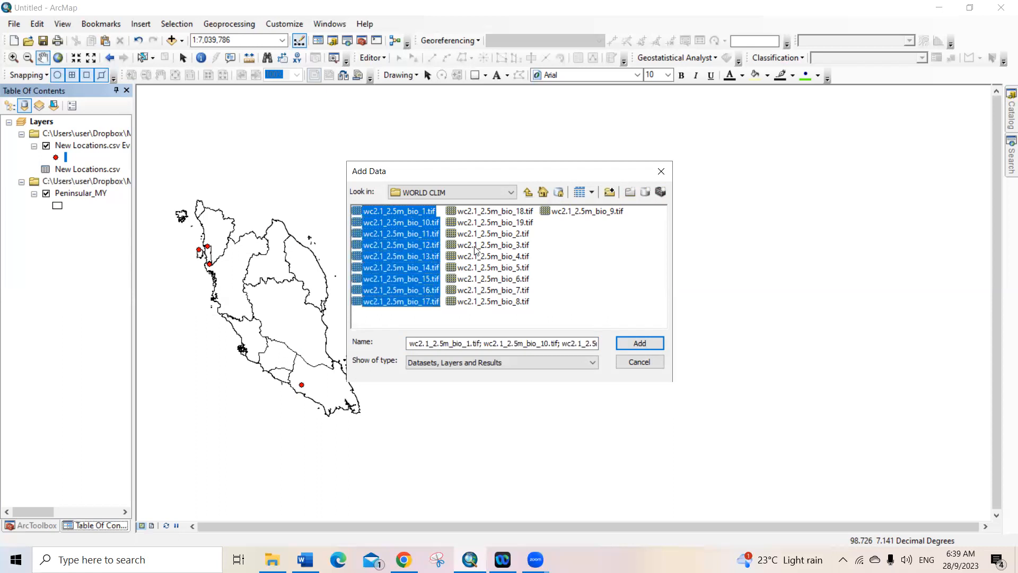
ctrl+click(498, 211)
ctrl+click(503, 223)
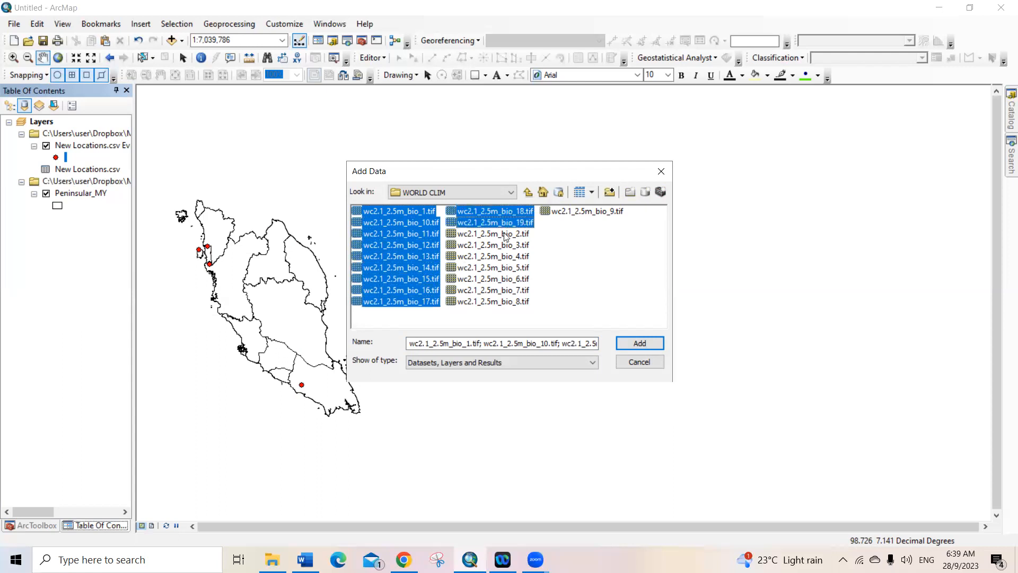
ctrl+click(505, 237)
ctrl+click(507, 245)
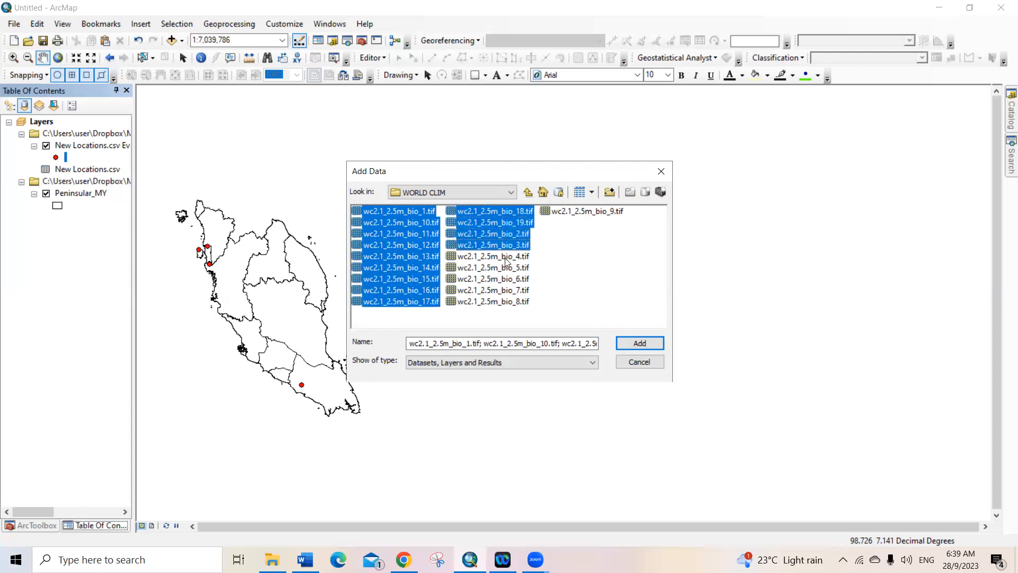
ctrl+click(507, 257)
ctrl+click(506, 268)
ctrl+click(507, 278)
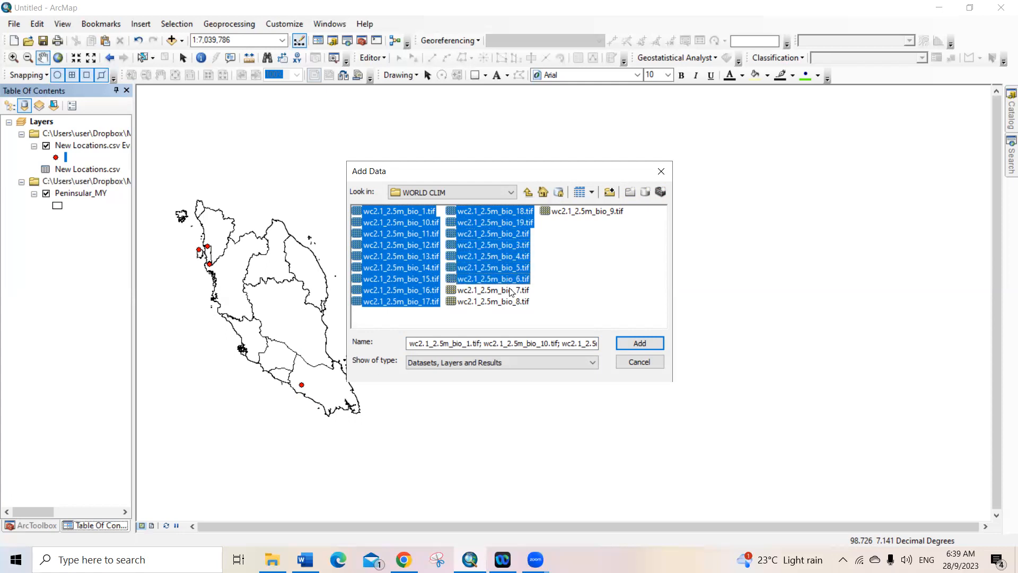
ctrl+click(511, 291)
ctrl+click(515, 303)
ctrl+click(594, 212)
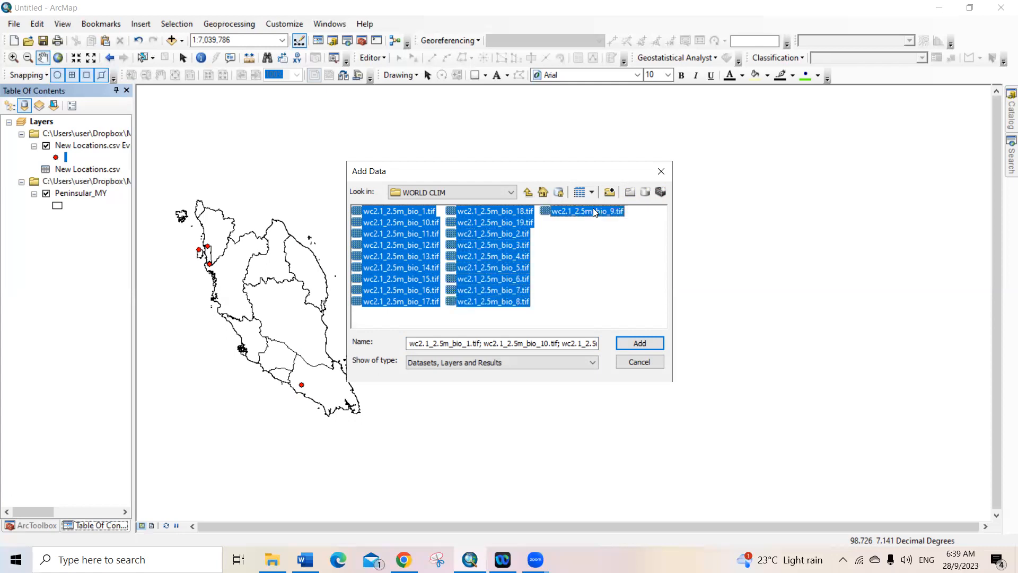
click(641, 342)
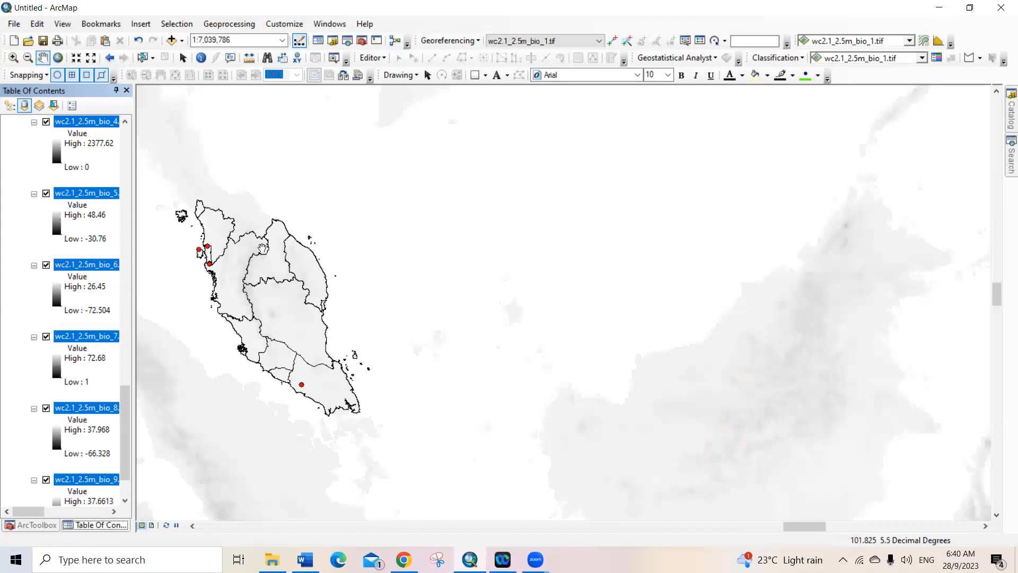
click(126, 139)
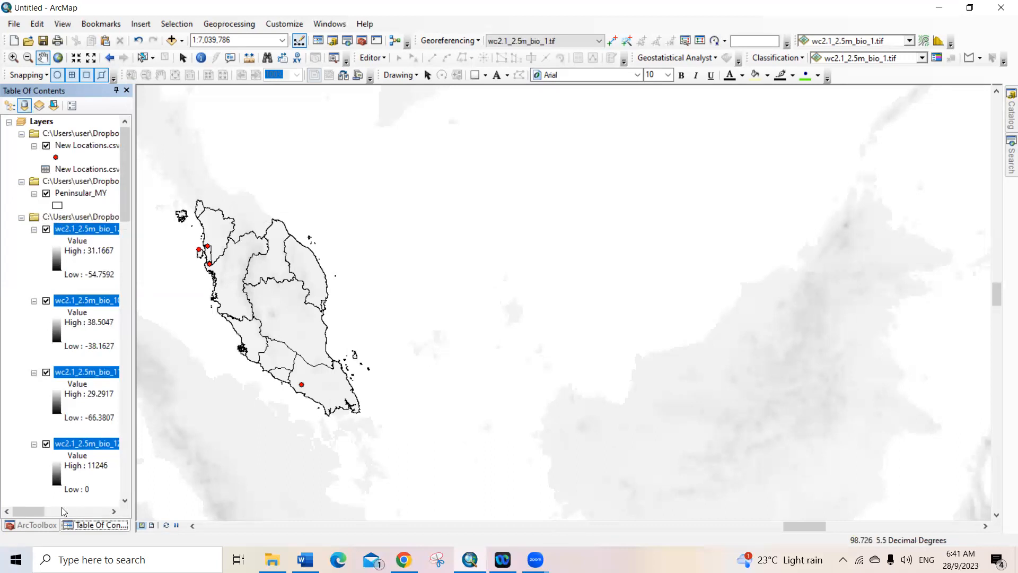
Open the Spatial Analyst Extract Multi Values to Points tool and set New Locations.csv Events as the input point features
click(37, 526)
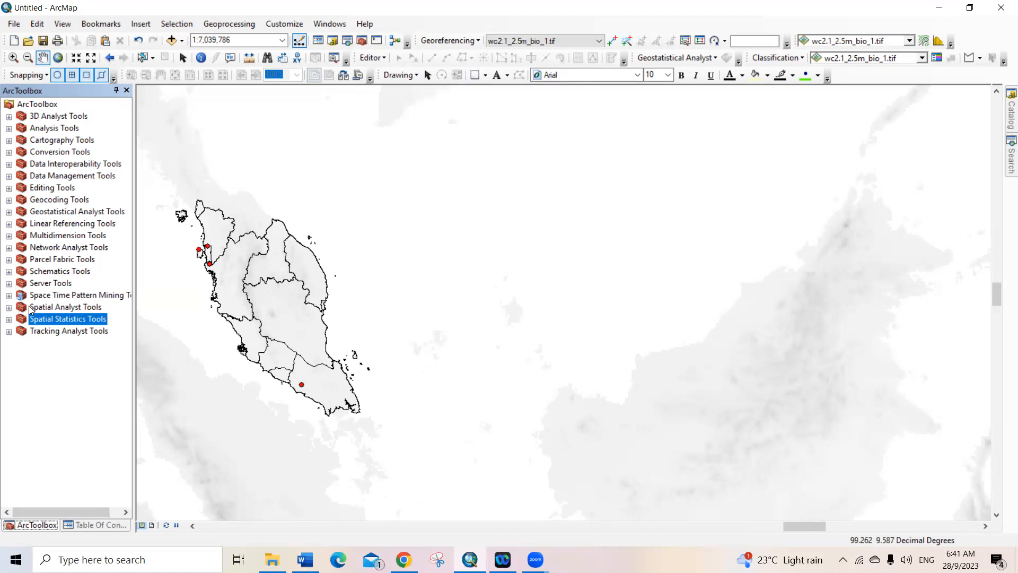
click(9, 307)
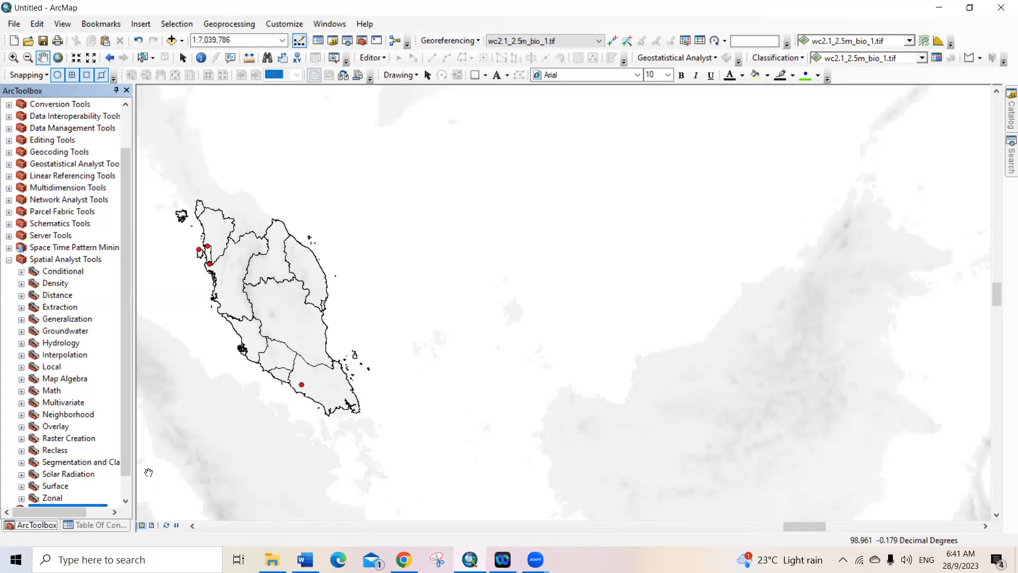
click(126, 499)
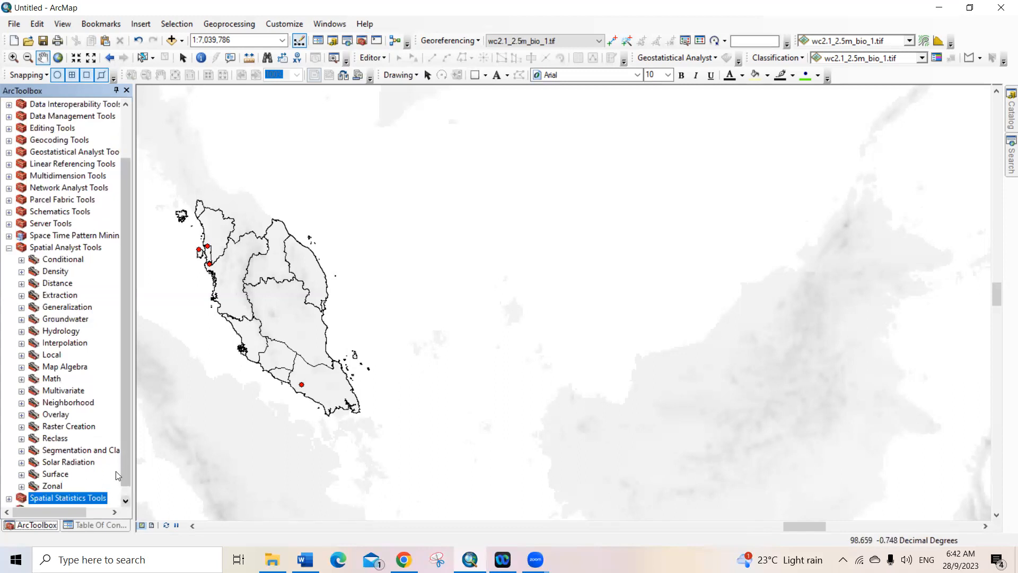
click(22, 296)
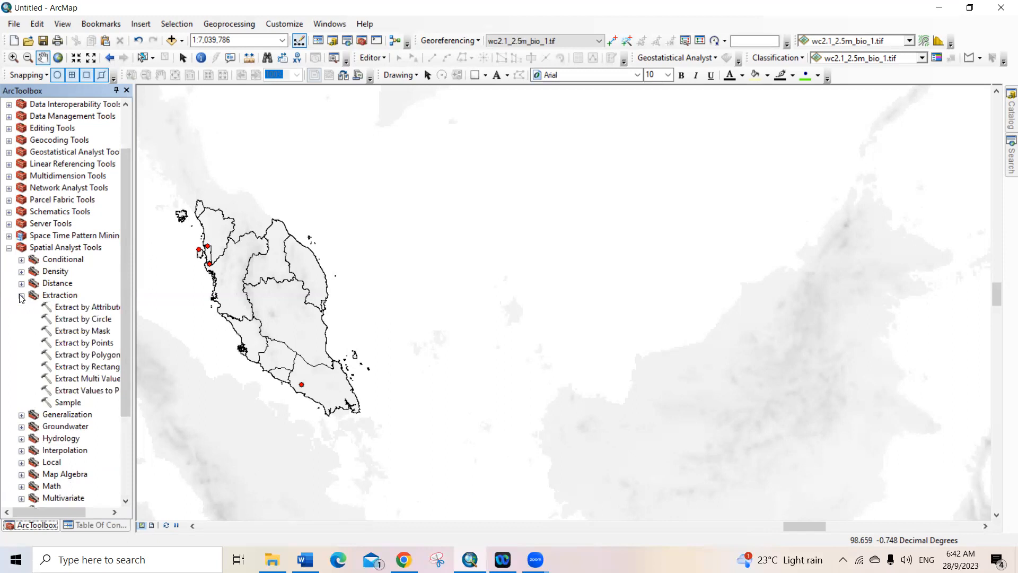
double_click(85, 379)
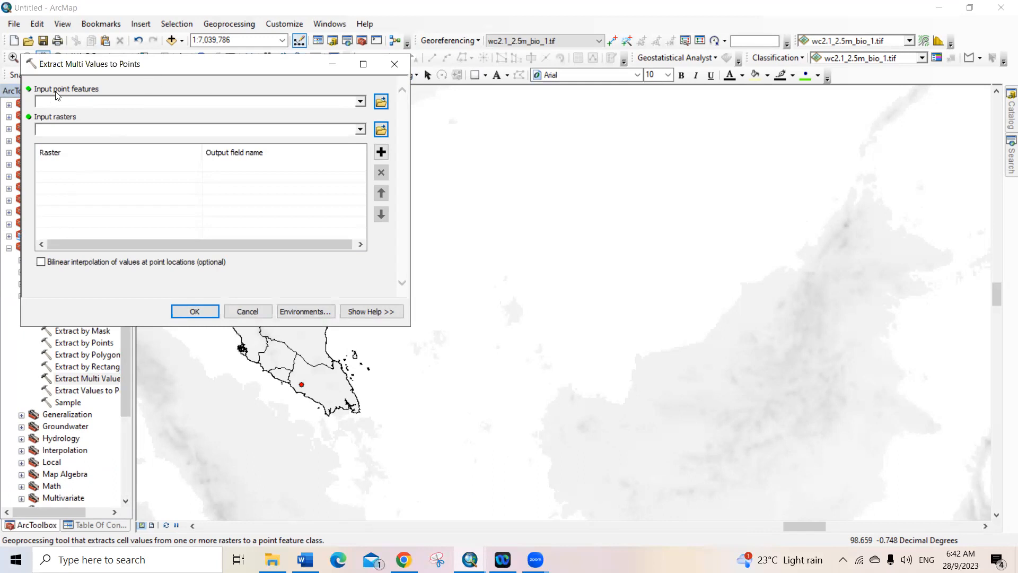
click(360, 103)
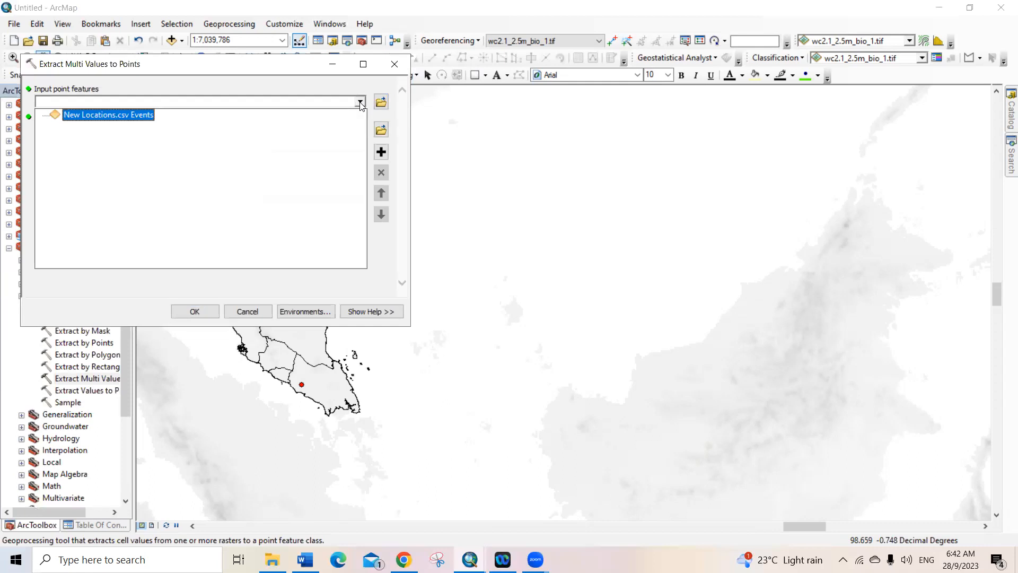
click(122, 117)
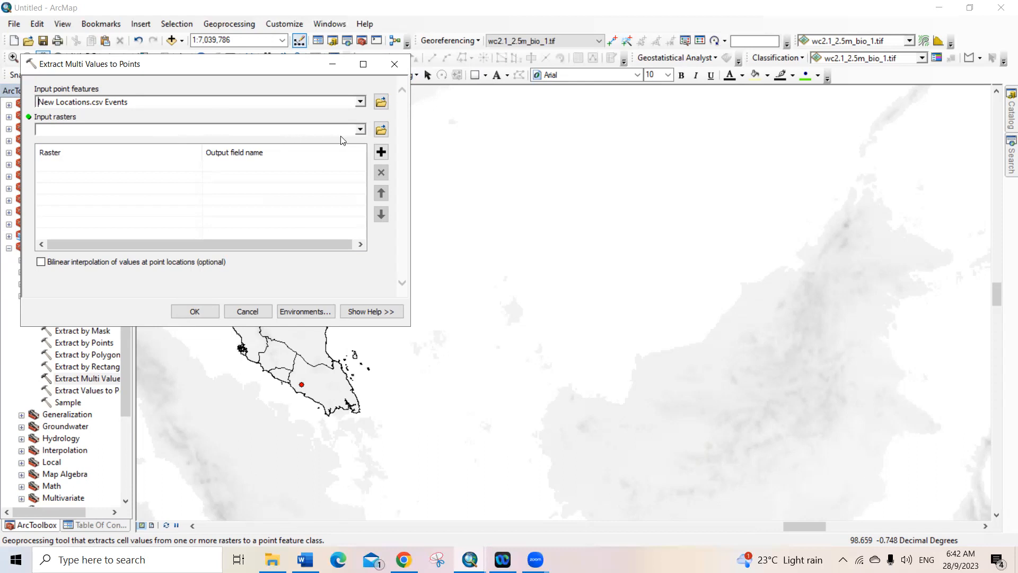
Add wc2.1_2.5m_bio_1.tif and wc2.1_2.5m_bio_10.tif through wc2.1_2.5m_bio_14.tif as input rasters for the extraction
click(359, 130)
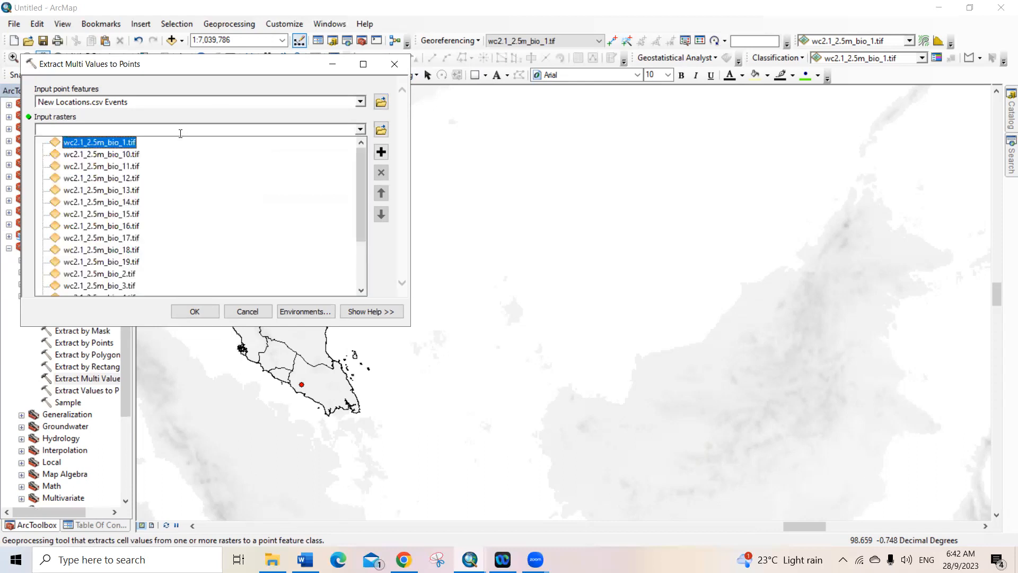
click(123, 148)
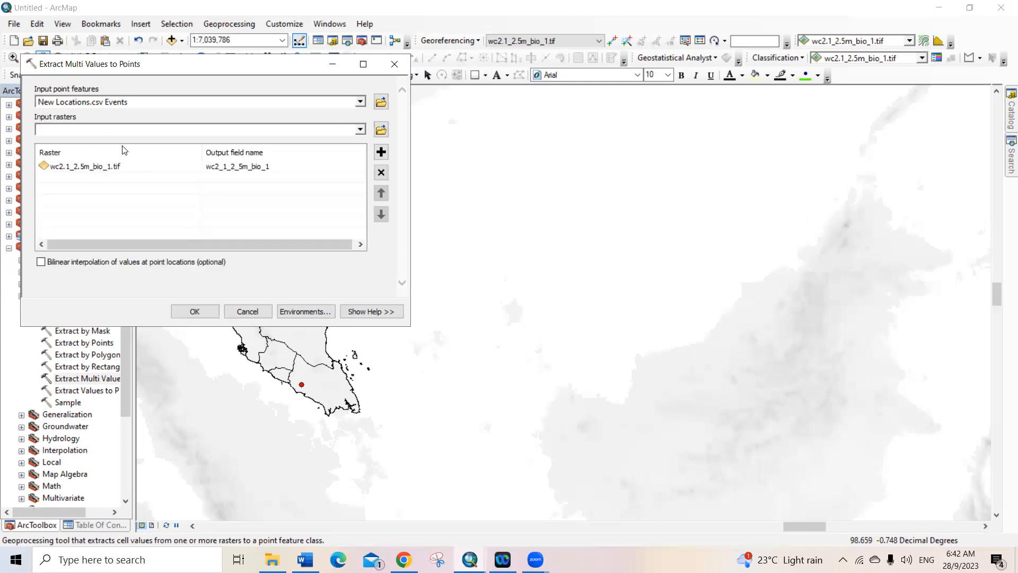
click(360, 129)
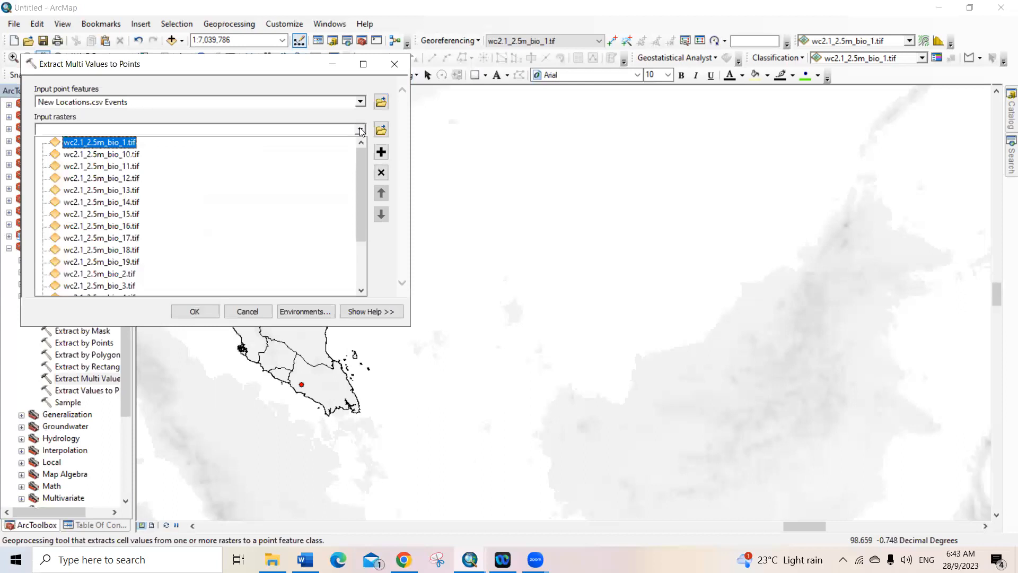
click(133, 155)
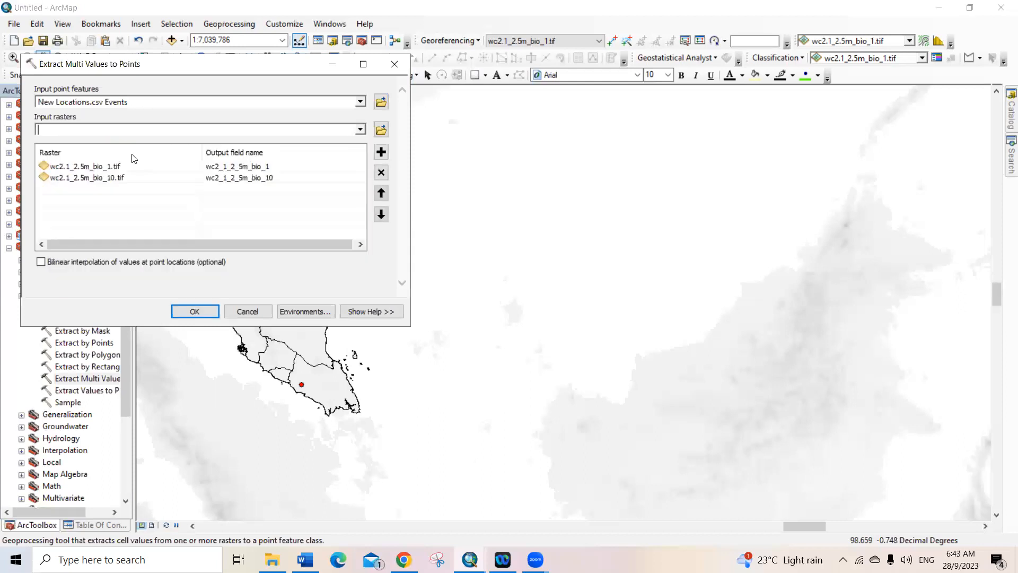
click(358, 129)
click(144, 169)
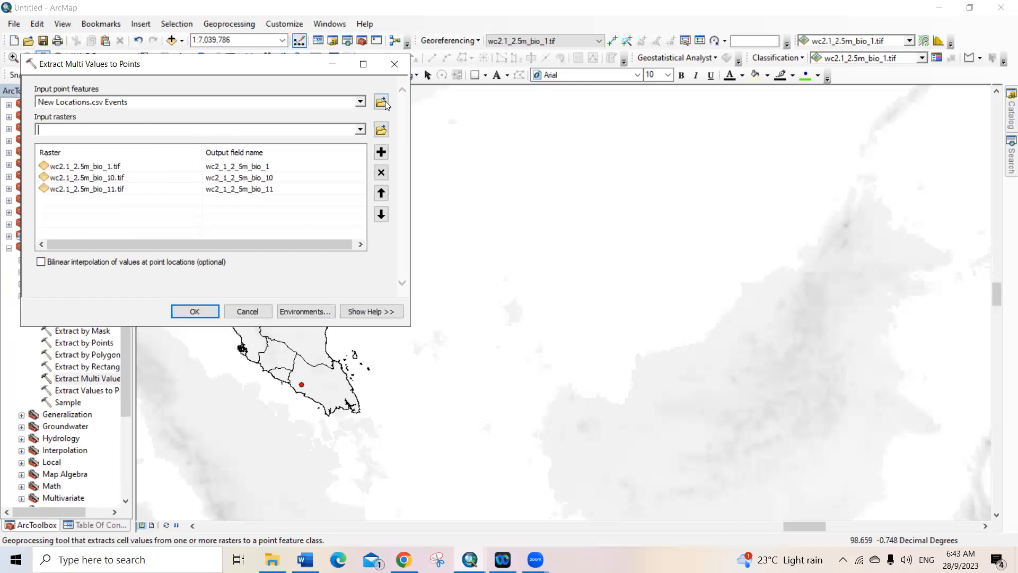
click(359, 130)
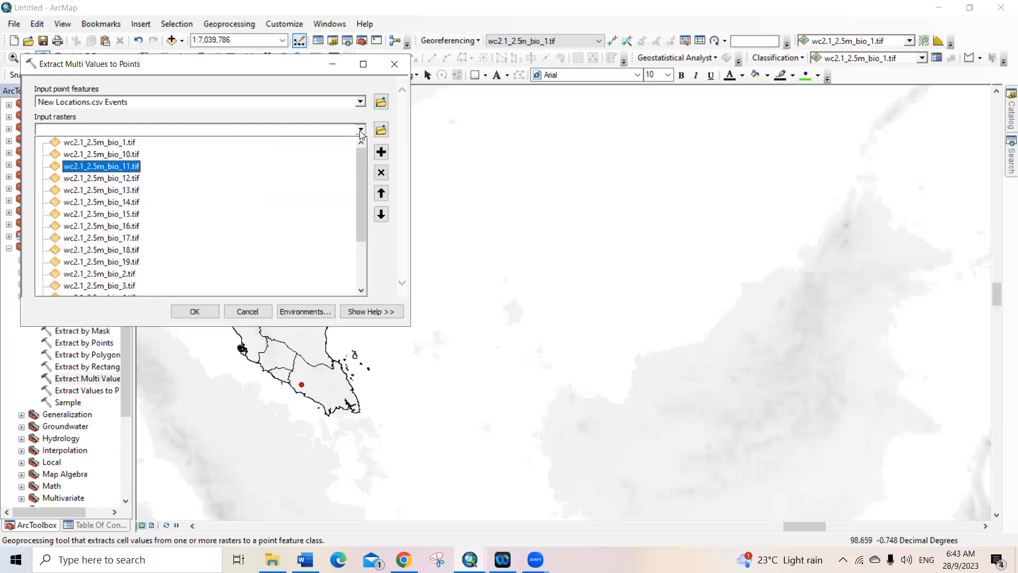
click(153, 178)
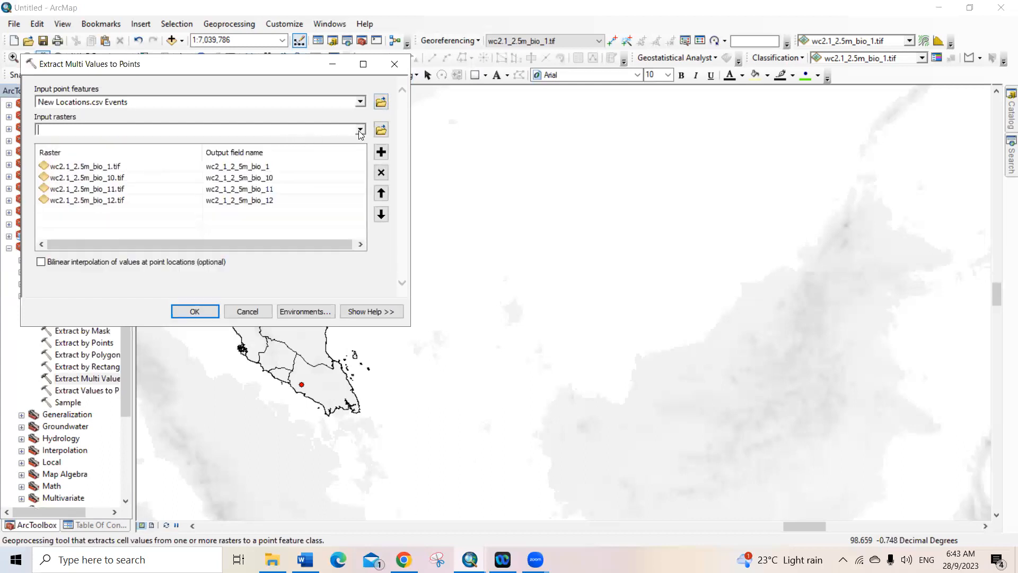
click(359, 129)
click(127, 195)
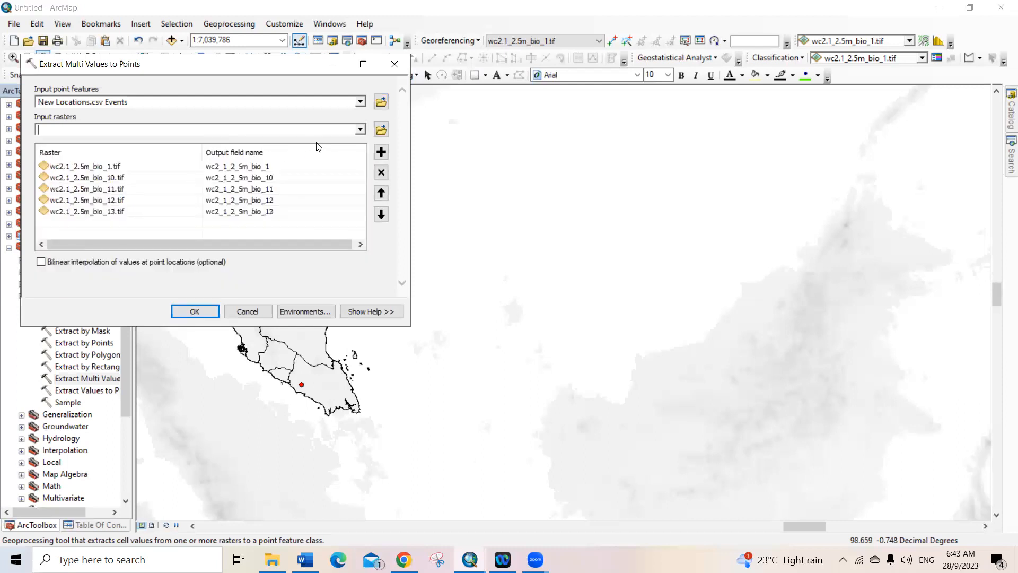
click(360, 130)
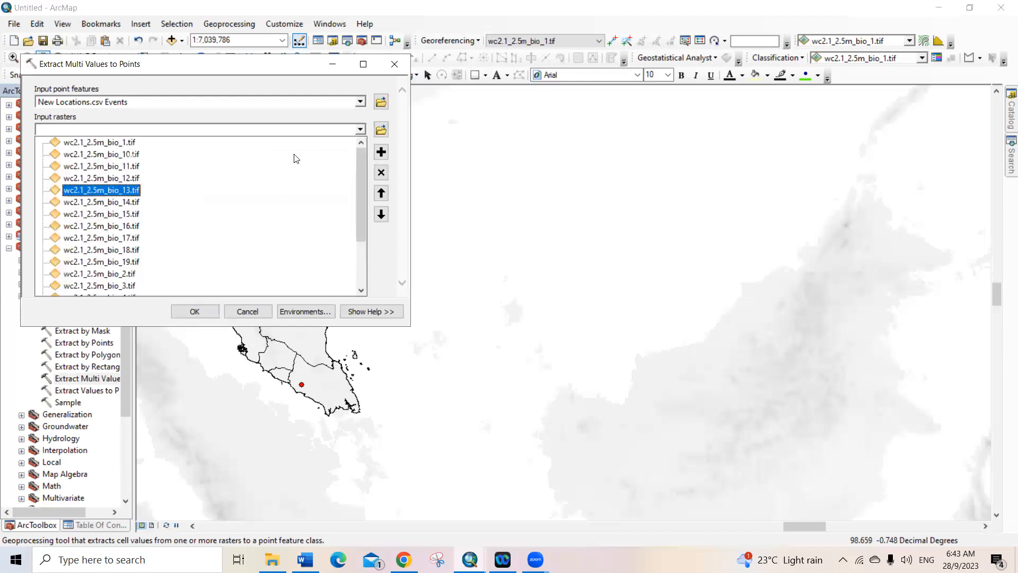
click(143, 202)
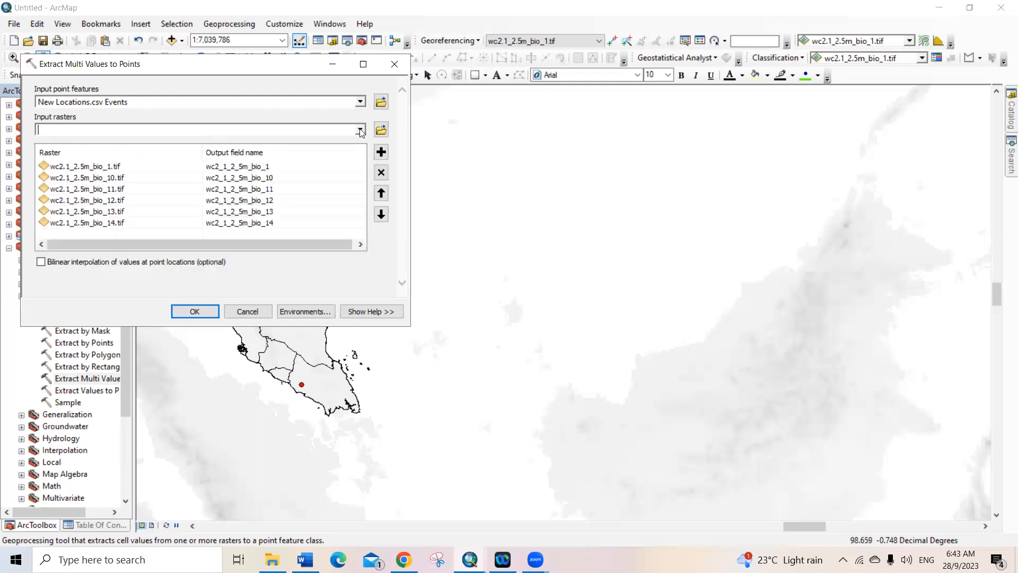
Add the rasters wc2.1_2.5m_bio_15.tif through wc2.1_2.5m_bio_19.tif to the extraction's input rasters
click(361, 130)
click(129, 212)
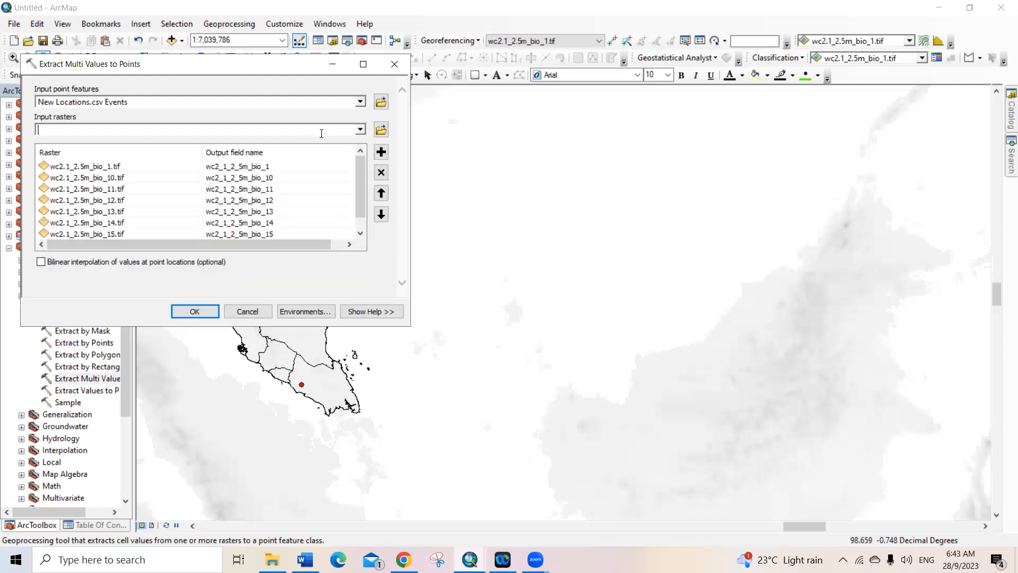
click(360, 130)
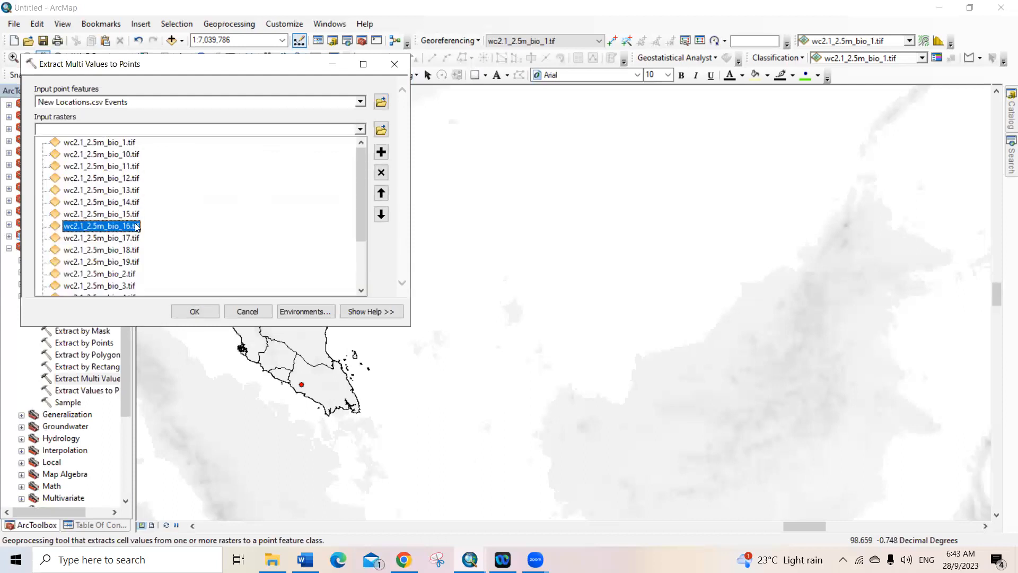
click(136, 226)
click(360, 130)
click(132, 238)
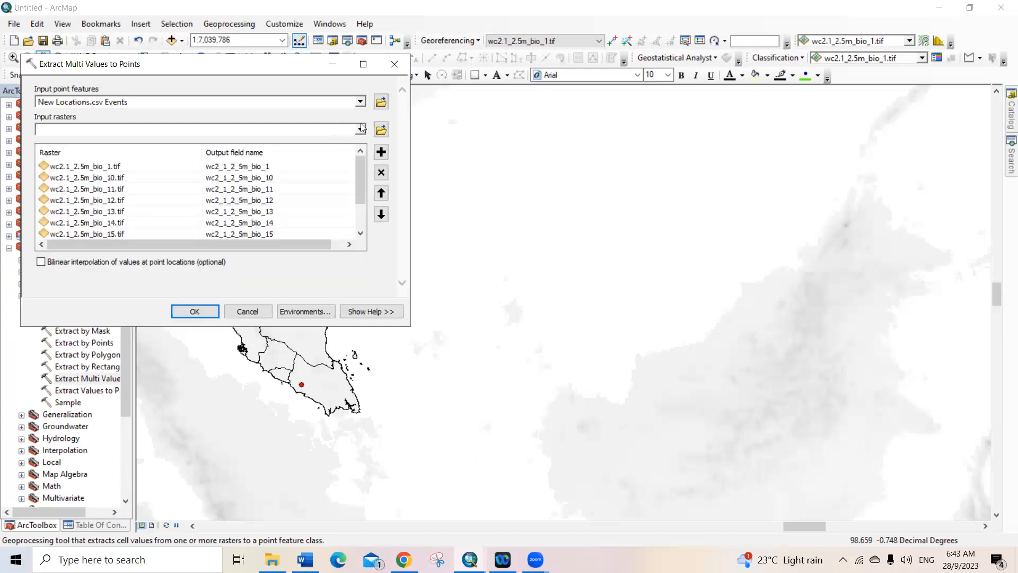
click(360, 130)
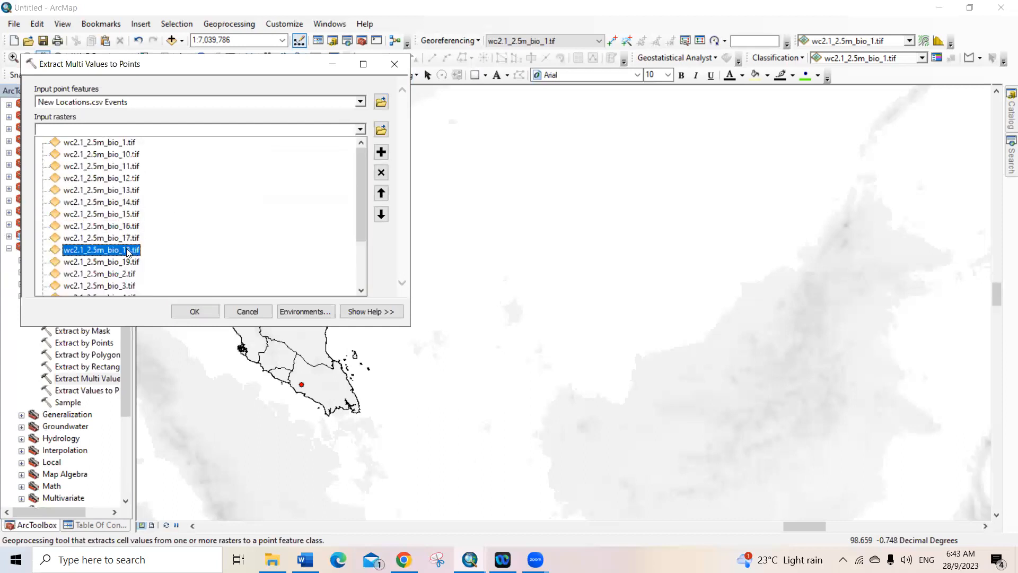
click(130, 251)
click(360, 130)
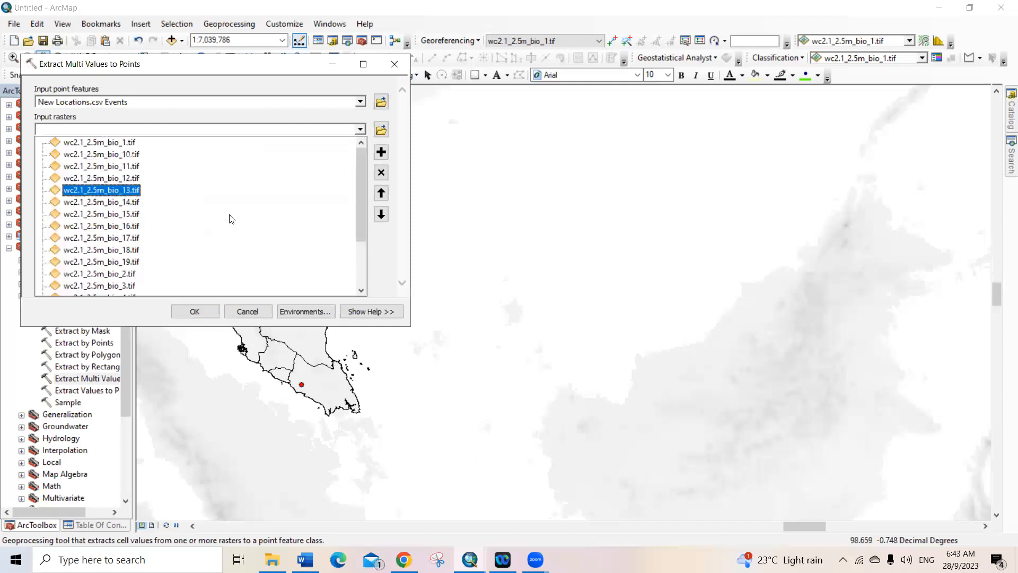
click(130, 263)
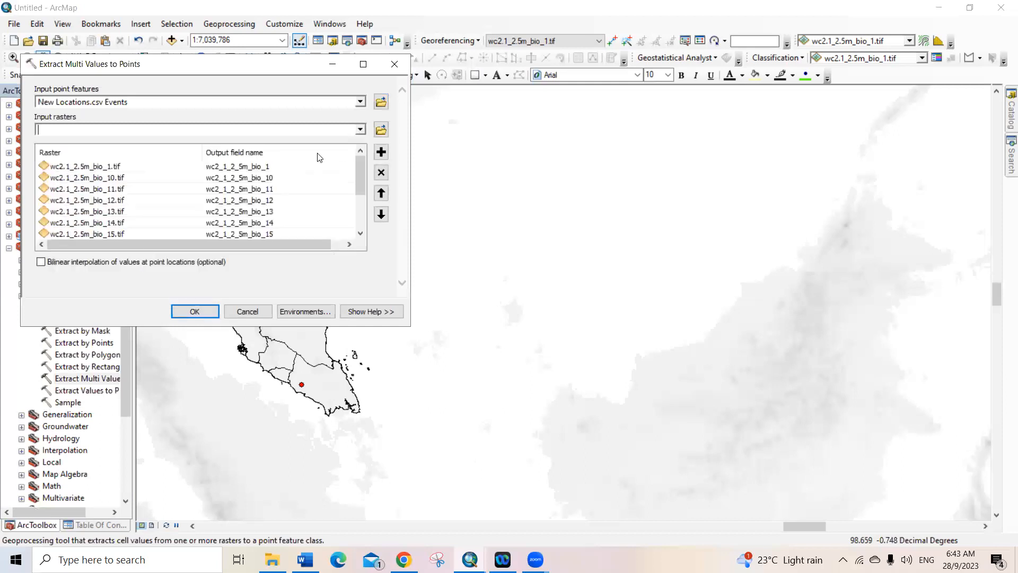
Add the rasters wc2.1_2.5m_bio_2.tif through wc2.1_2.5m_bio_6.tif to the extraction's input rasters
click(360, 130)
click(124, 275)
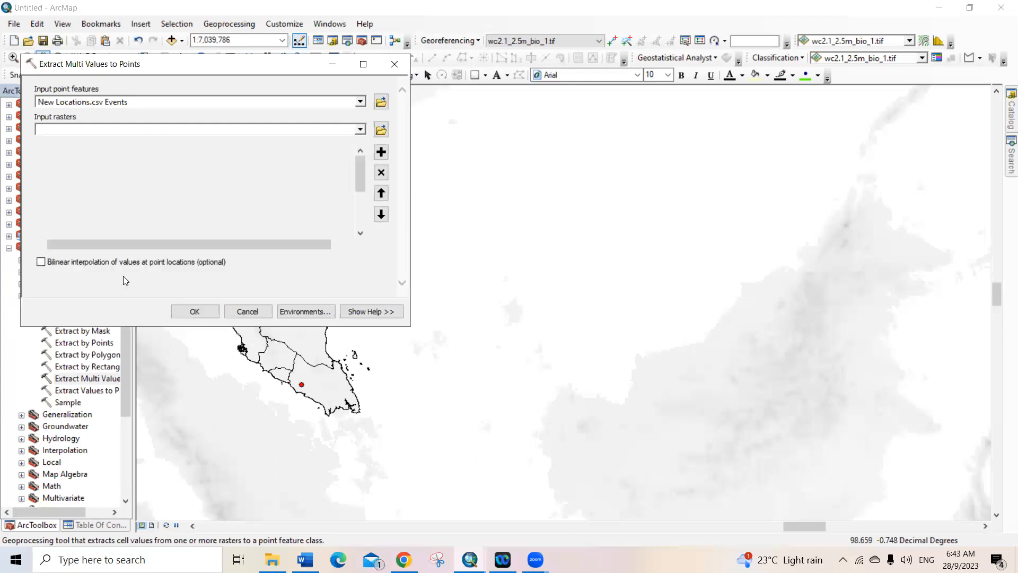
click(362, 129)
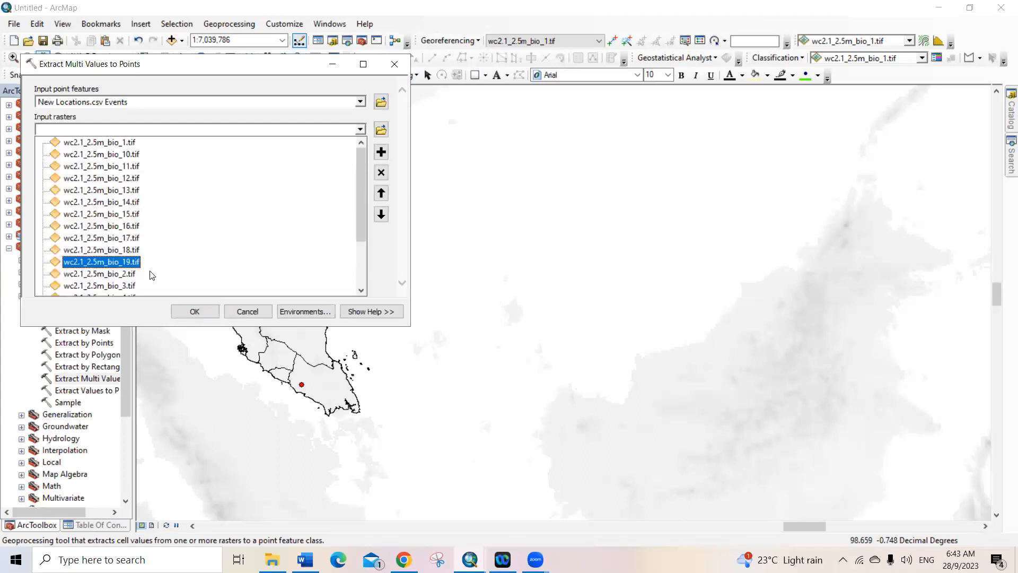
click(124, 285)
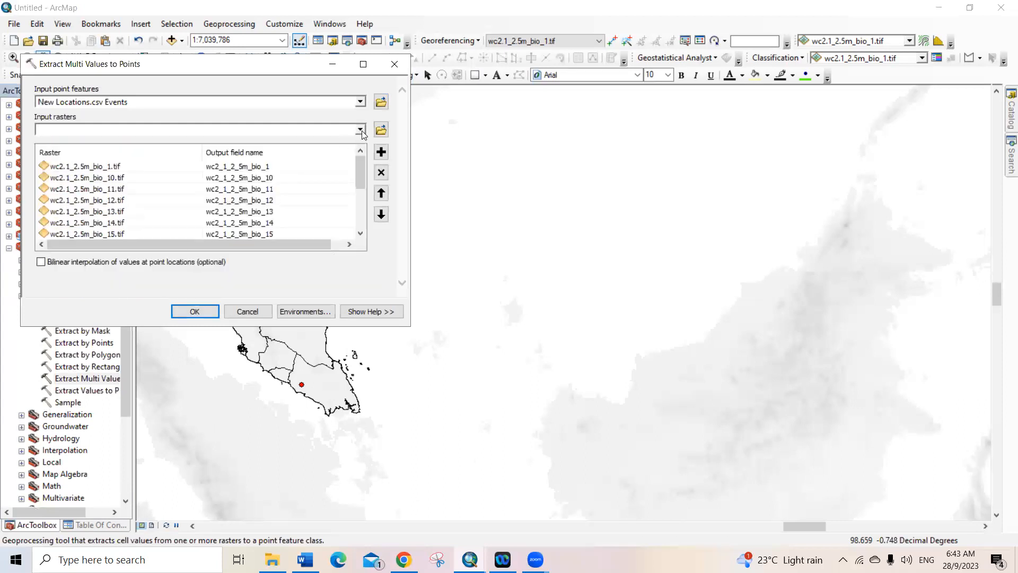
click(361, 130)
click(361, 291)
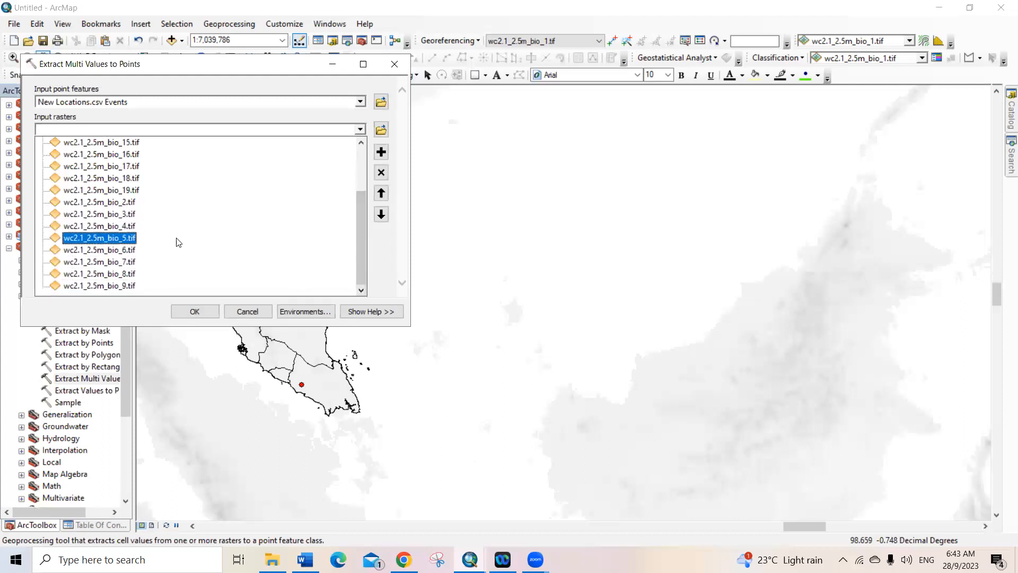
click(145, 226)
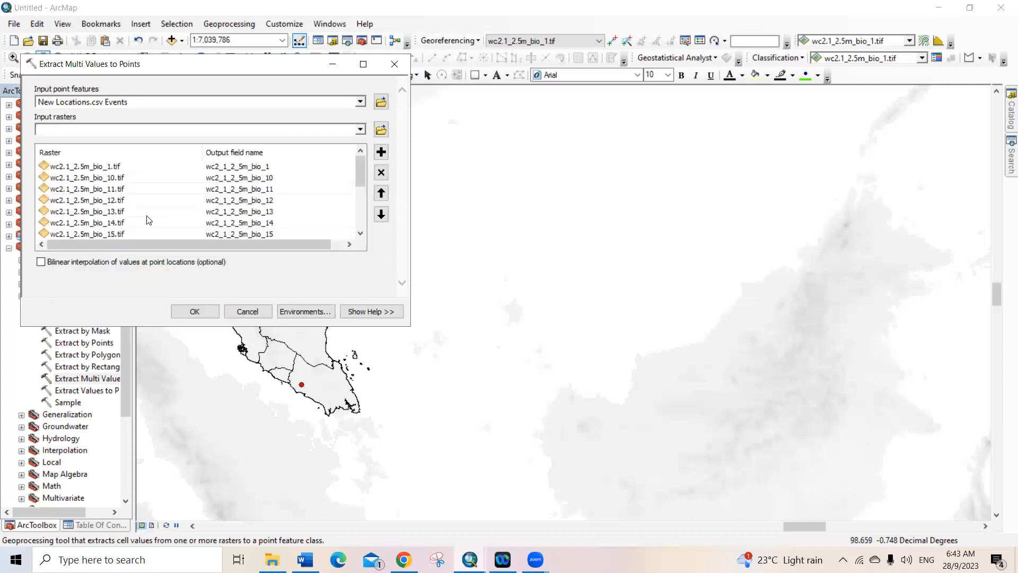
click(361, 131)
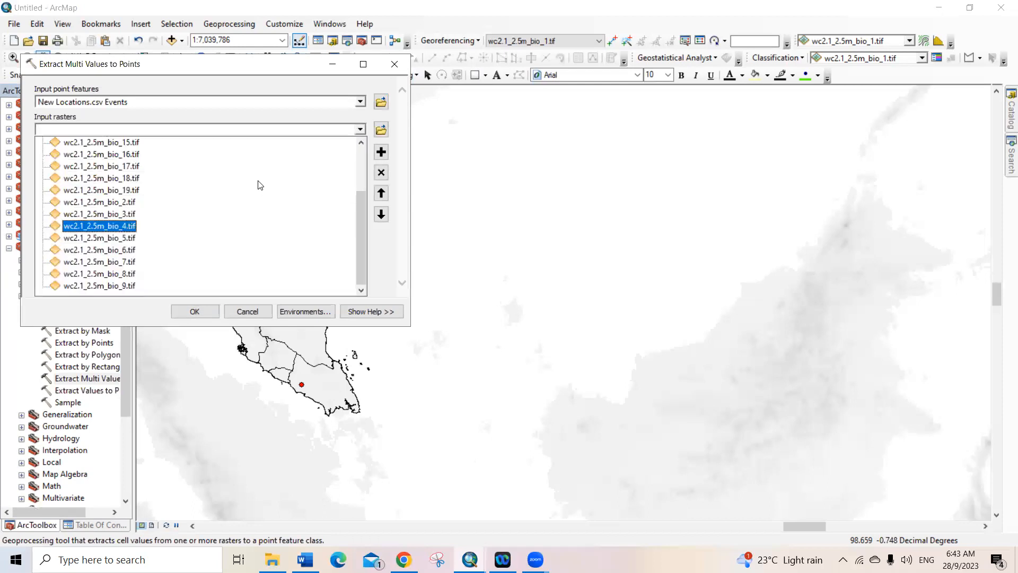
click(128, 239)
click(362, 132)
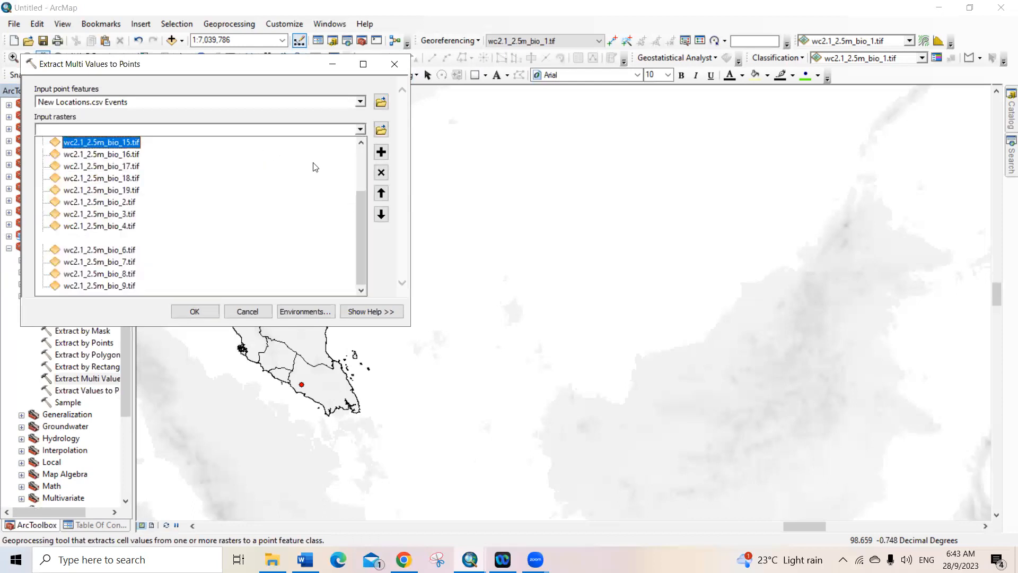
click(132, 253)
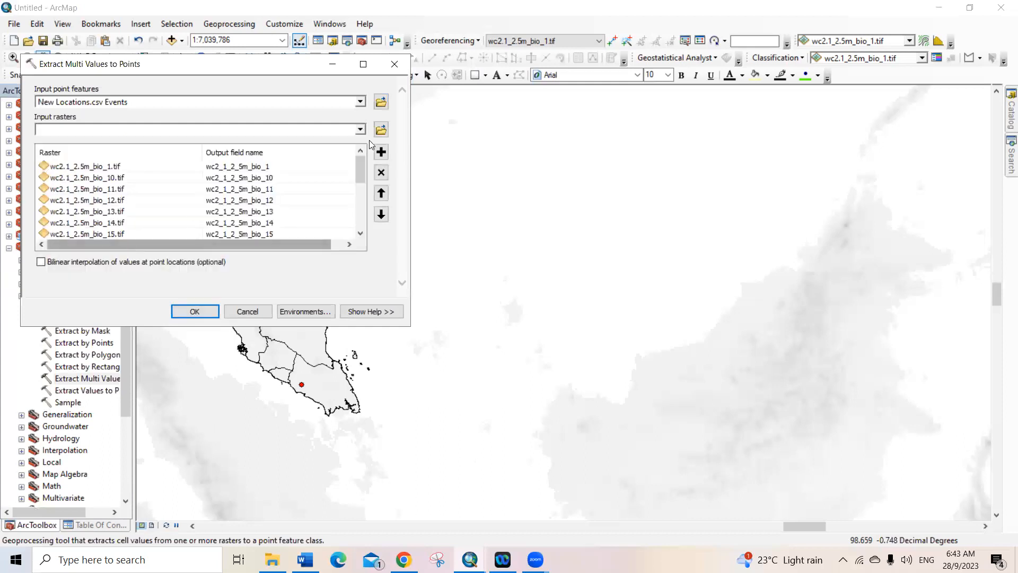
Add the rasters wc2.1_2.5m_bio_7.tif through wc2.1_2.5m_bio_9.tif to the extraction's input rasters
click(361, 130)
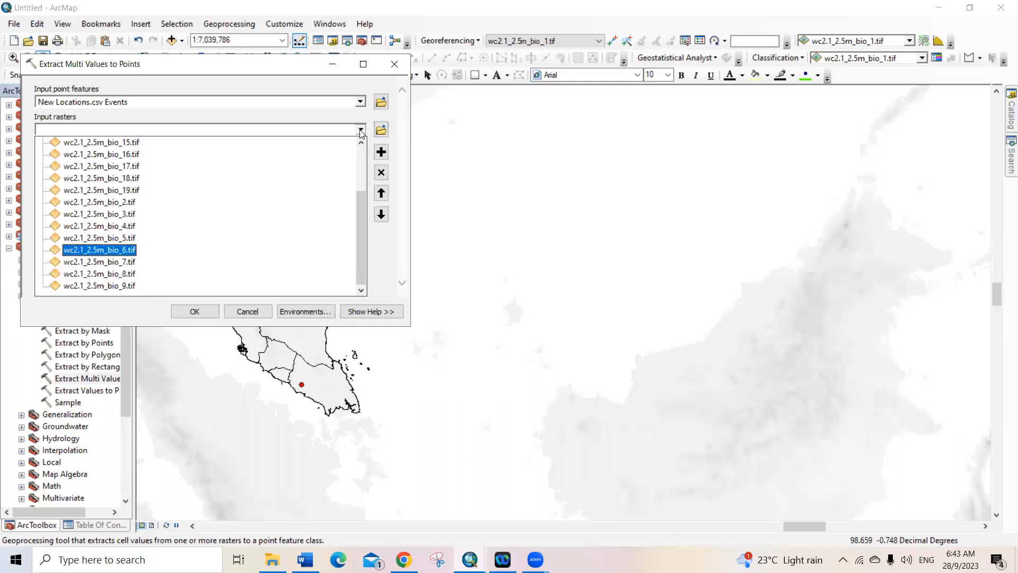
click(126, 264)
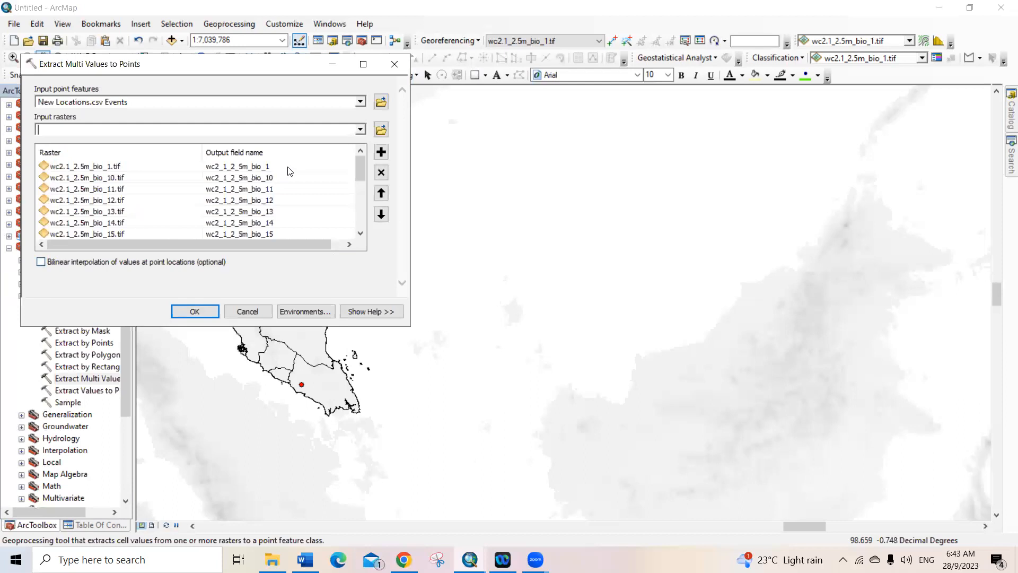
click(360, 130)
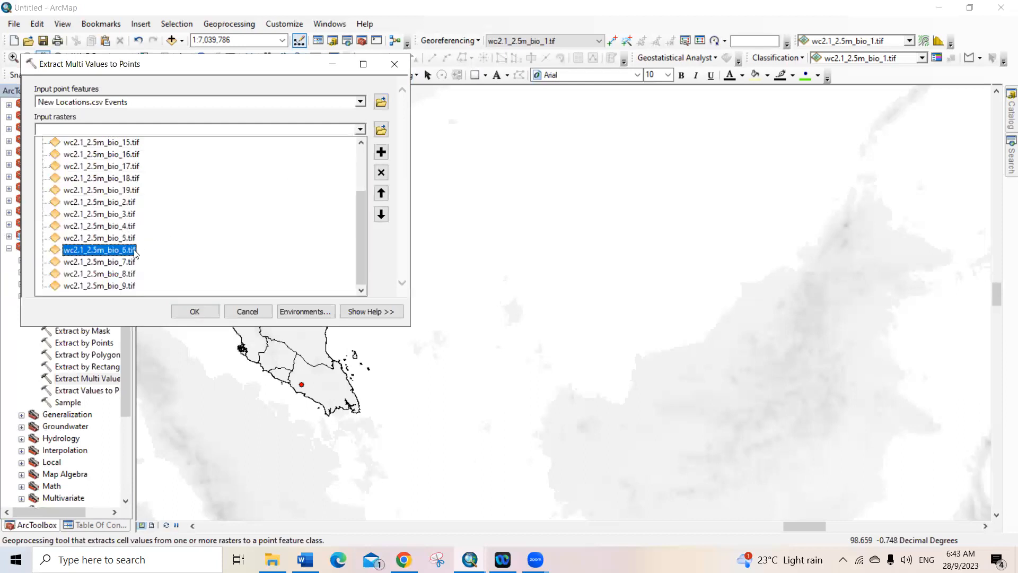
click(122, 285)
click(360, 130)
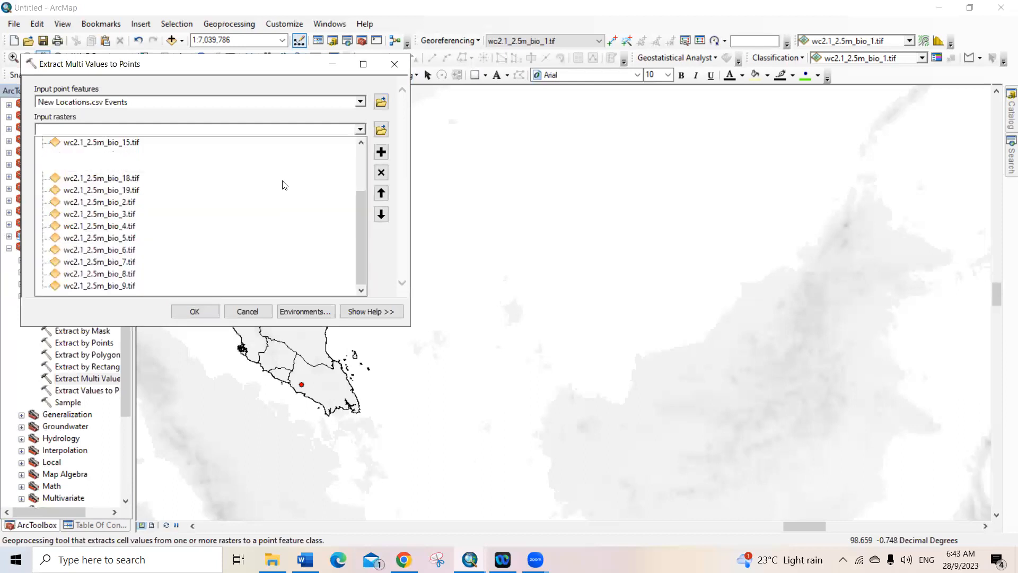
click(130, 288)
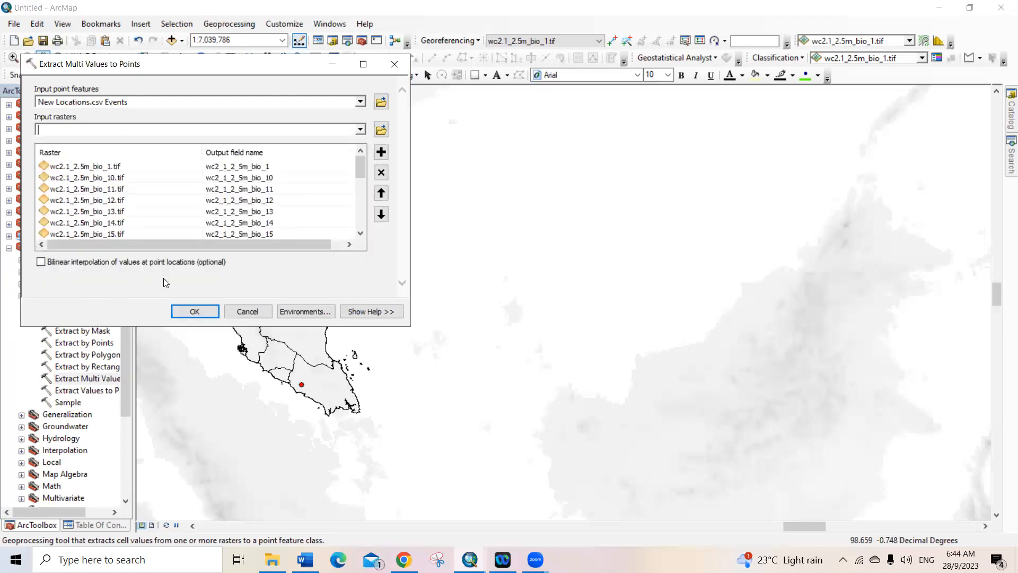
Try to run Extract Multi Values to Points on New Locations.csv Events and review the run's messages
click(186, 314)
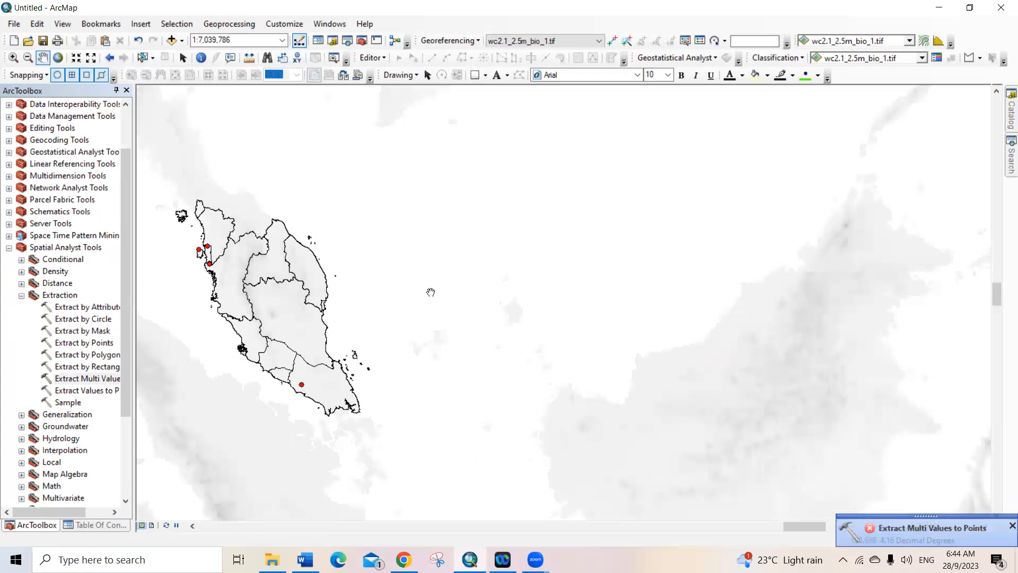
click(889, 525)
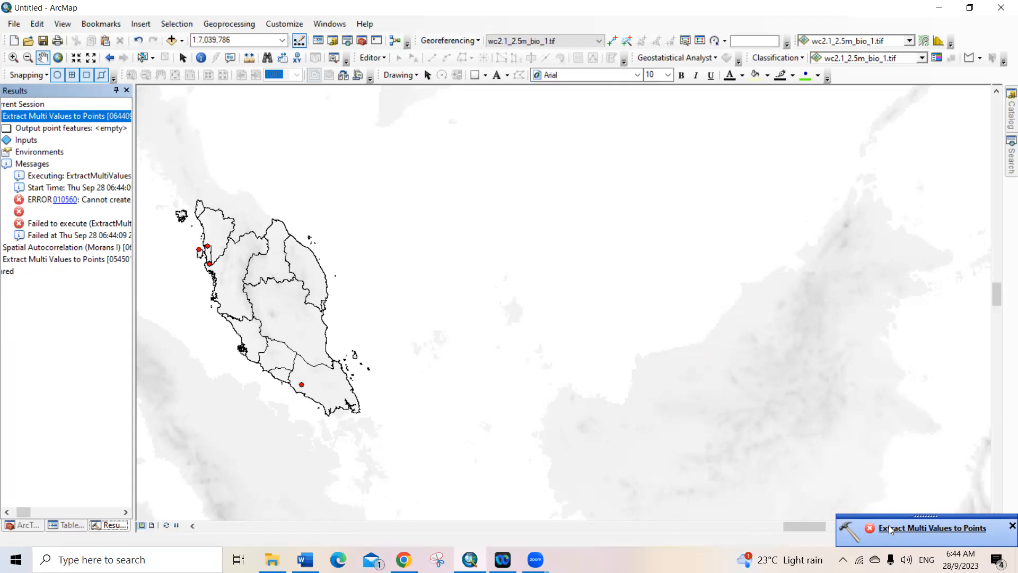
click(1011, 525)
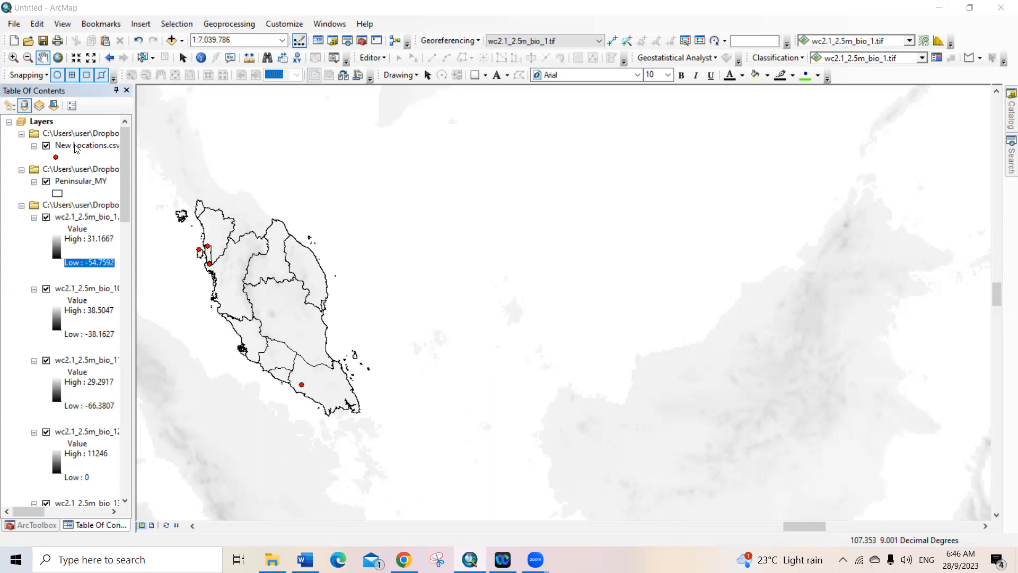
Export all features of New Locations.csv Events to the MALAYSIA folder as shapefile Newlocation.shp and add it to the map as a layer
right_click(77, 148)
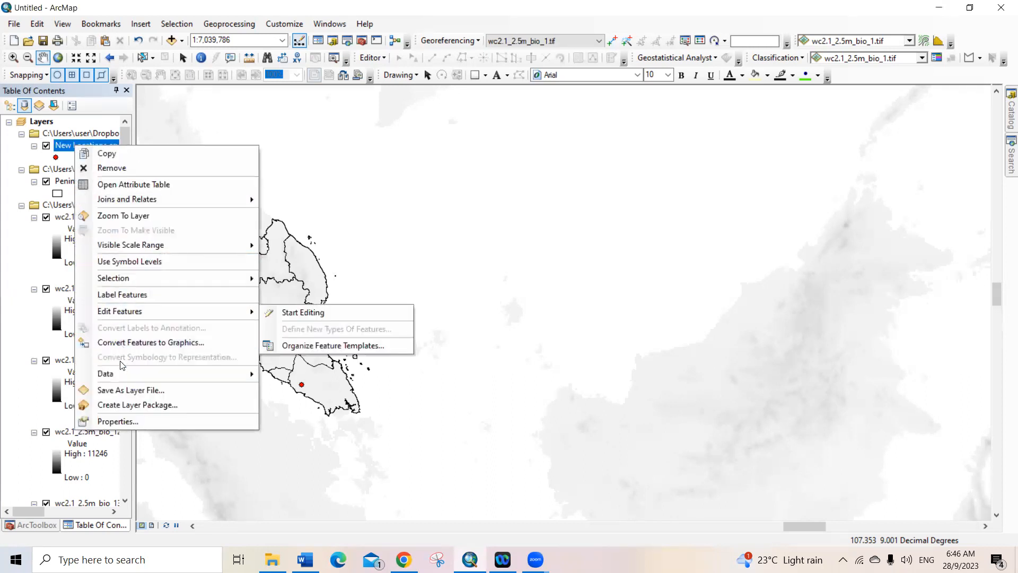
mouse_move(120, 373)
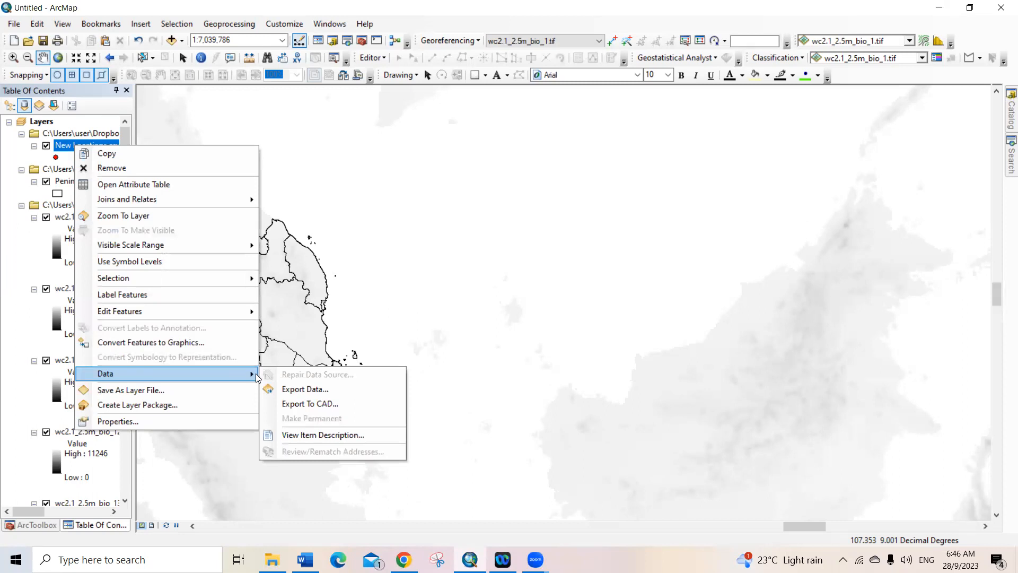
click(295, 390)
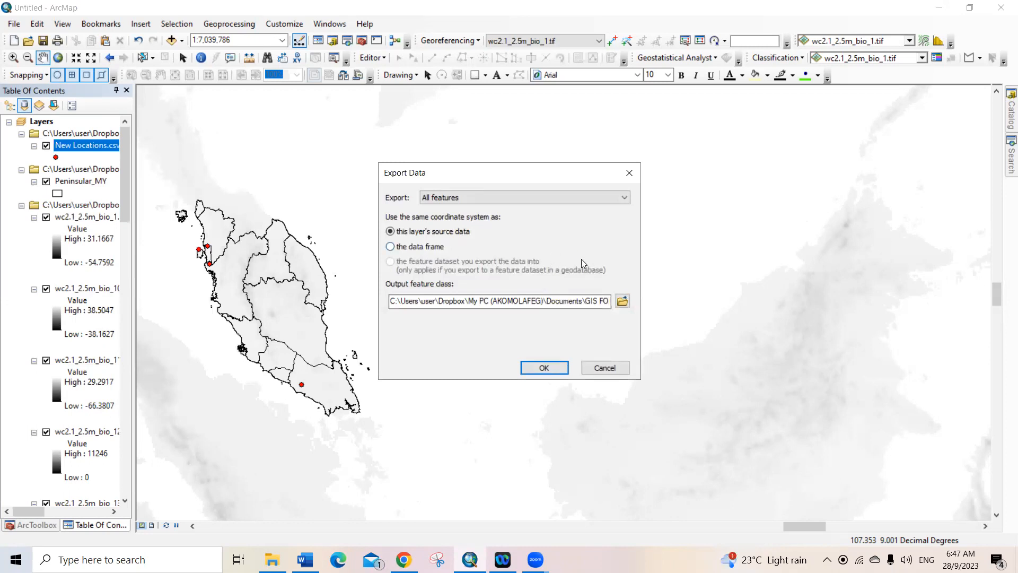
click(622, 300)
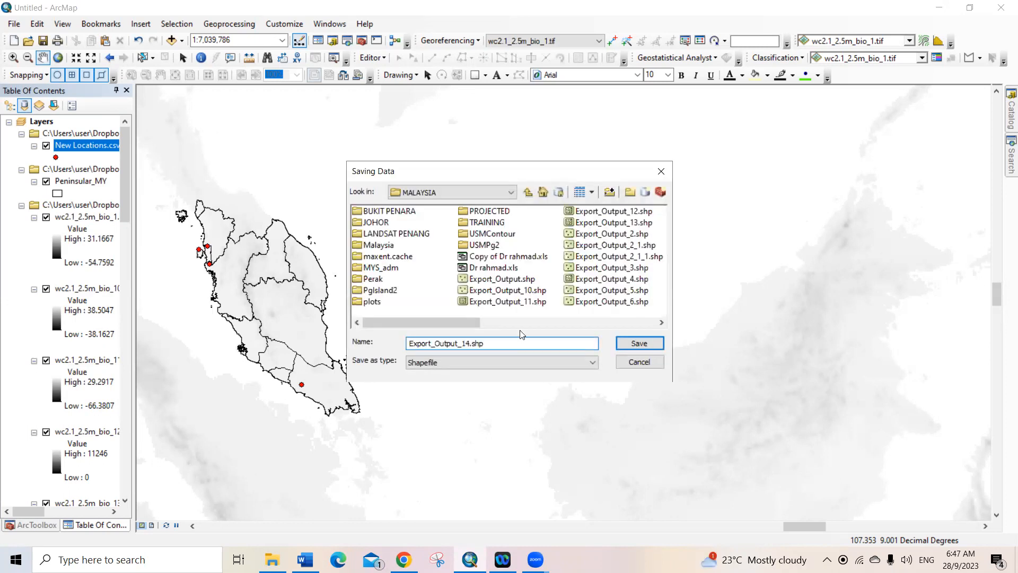
click(469, 344)
key(BackSpace)
key(BackSpace)
key(BackSpace)
key(BackSpace)
key(BackSpace)
key(BackSpace)
key(BackSpace)
key(BackSpace)
key(BackSpace)
key(BackSpace)
key(BackSpace)
key(BackSpace)
key(BackSpace)
key(BackSpace)
key(BackSpace)
key(BackSpace)
text(Newlocation)
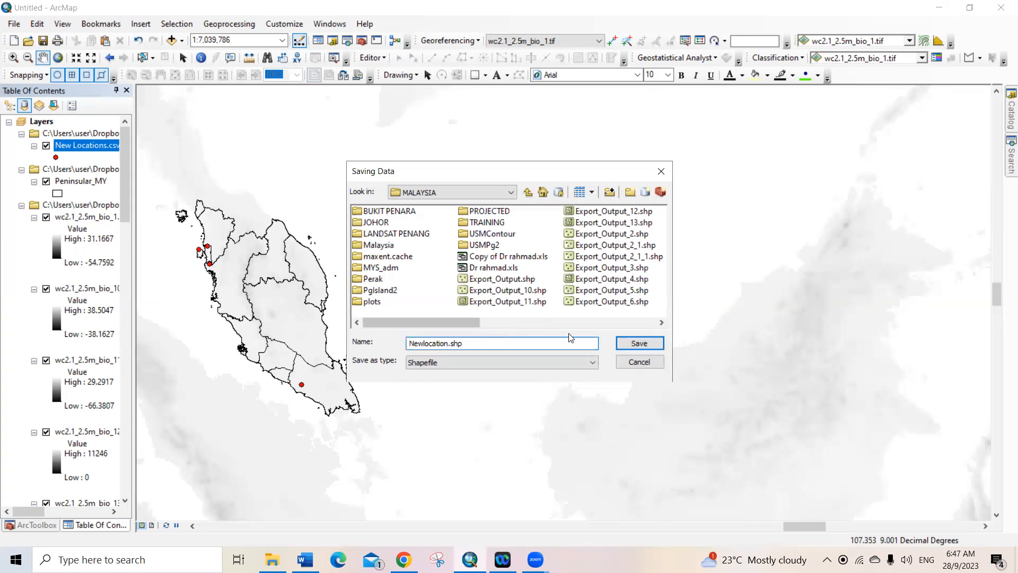
click(639, 345)
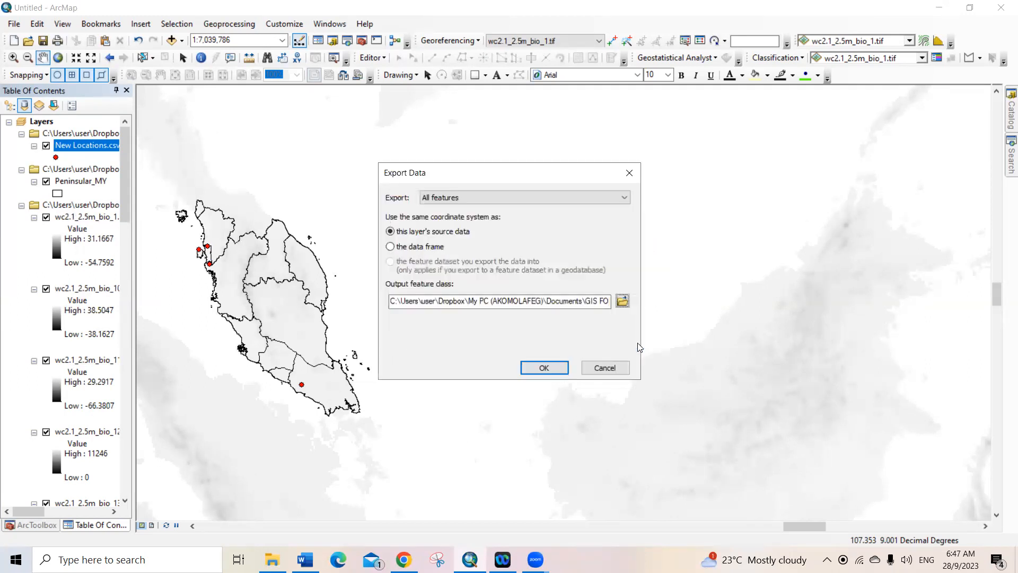
click(542, 370)
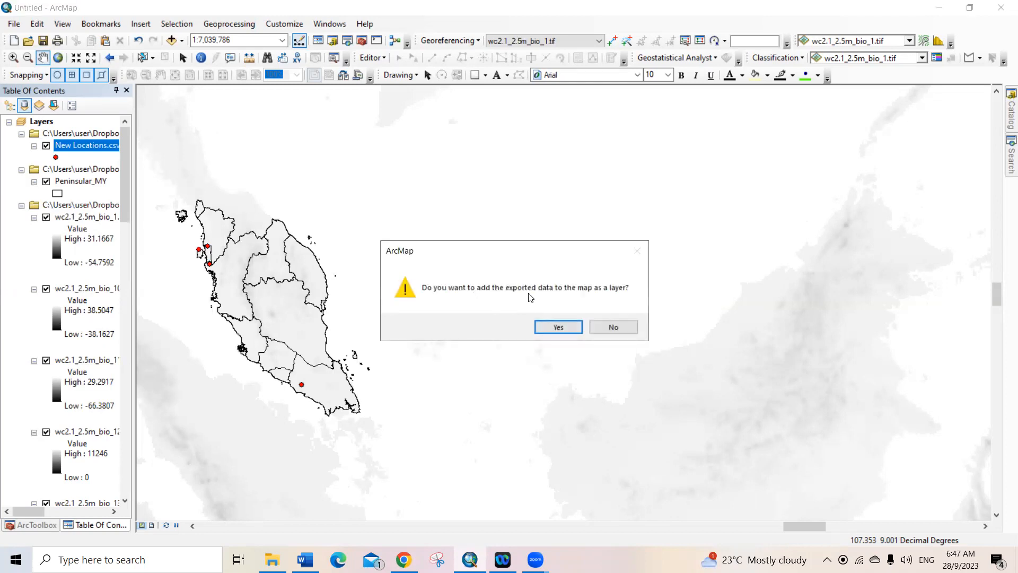
click(553, 328)
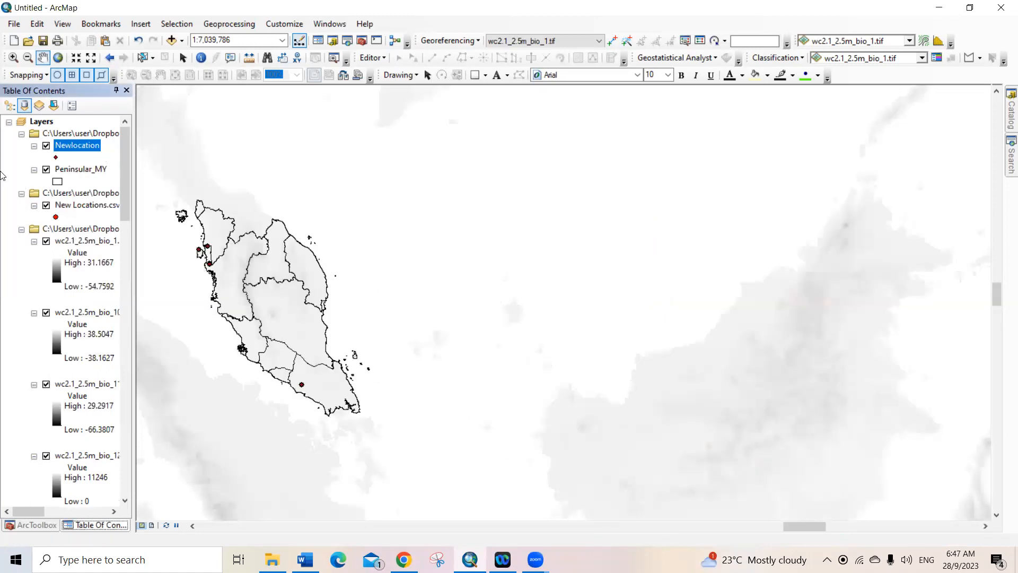
Remove the New Locations.csv Events layer and reopen Extract Multi Values to Points with Newlocation as the input point features
right_click(56, 206)
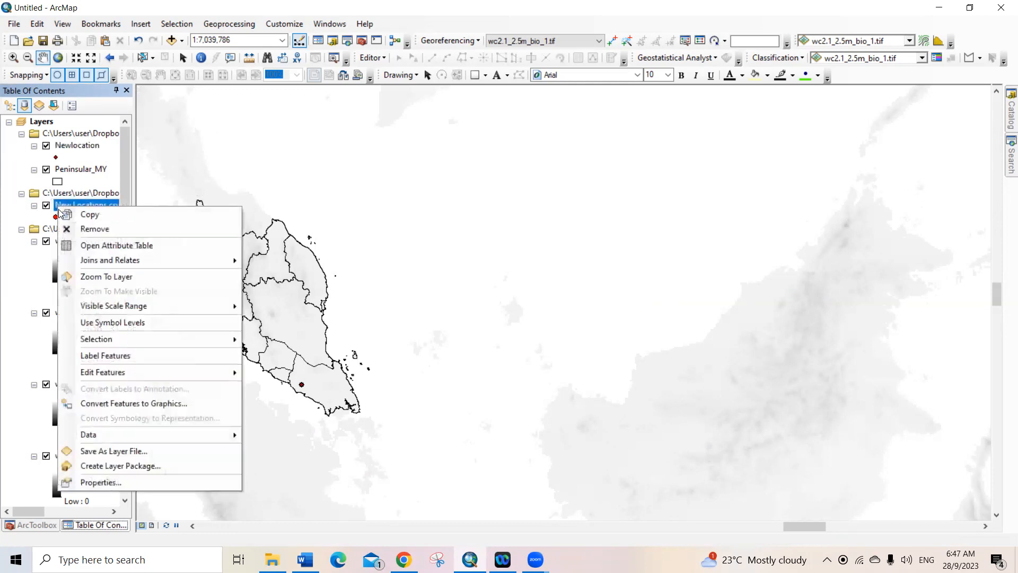
click(79, 229)
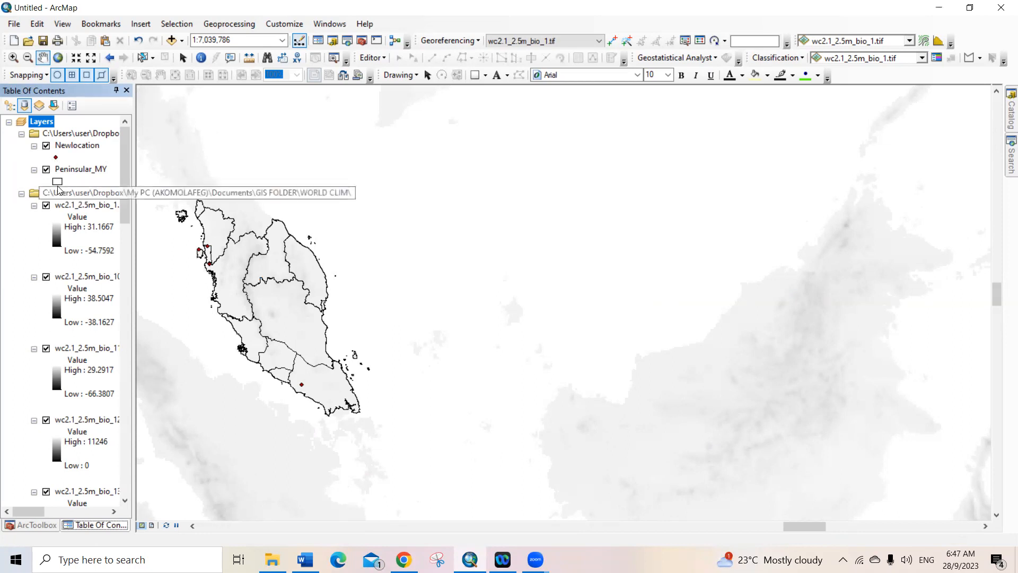
click(33, 526)
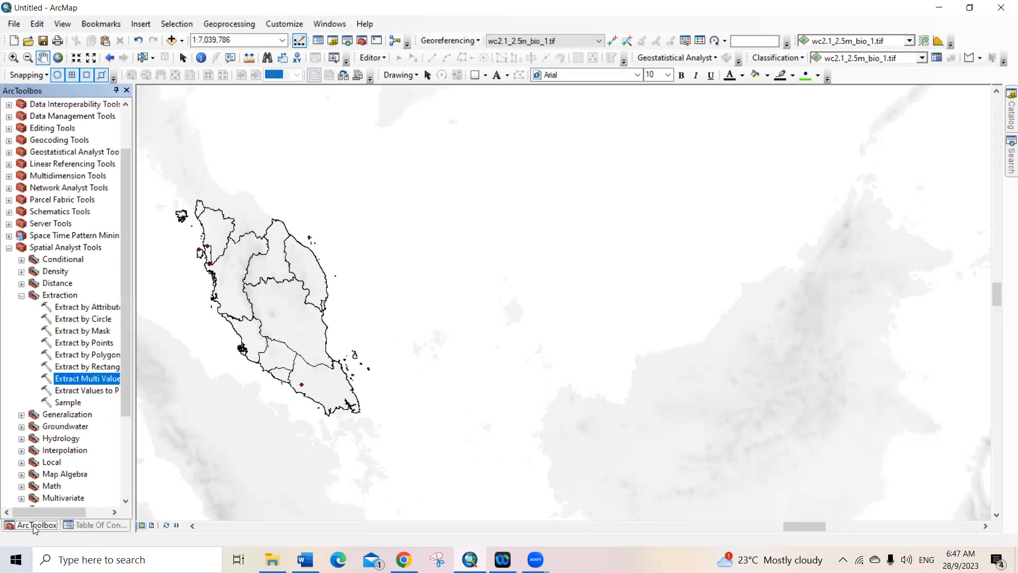
double_click(80, 380)
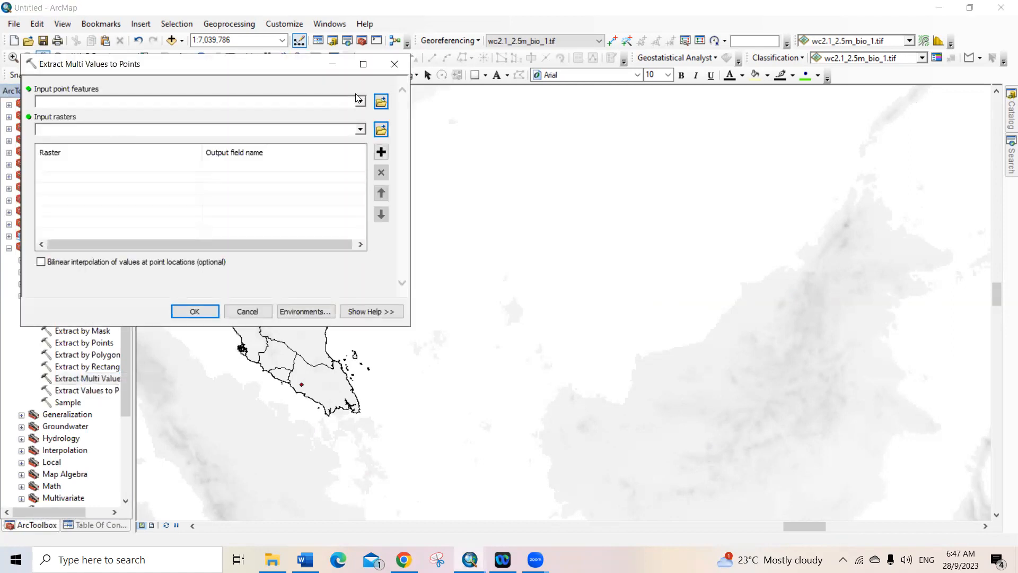
click(360, 101)
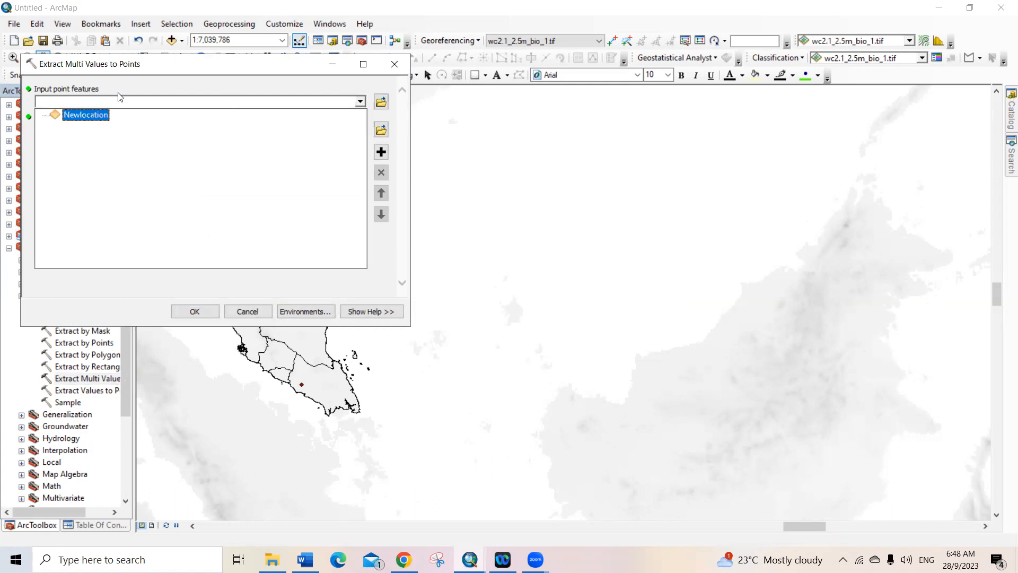
click(90, 116)
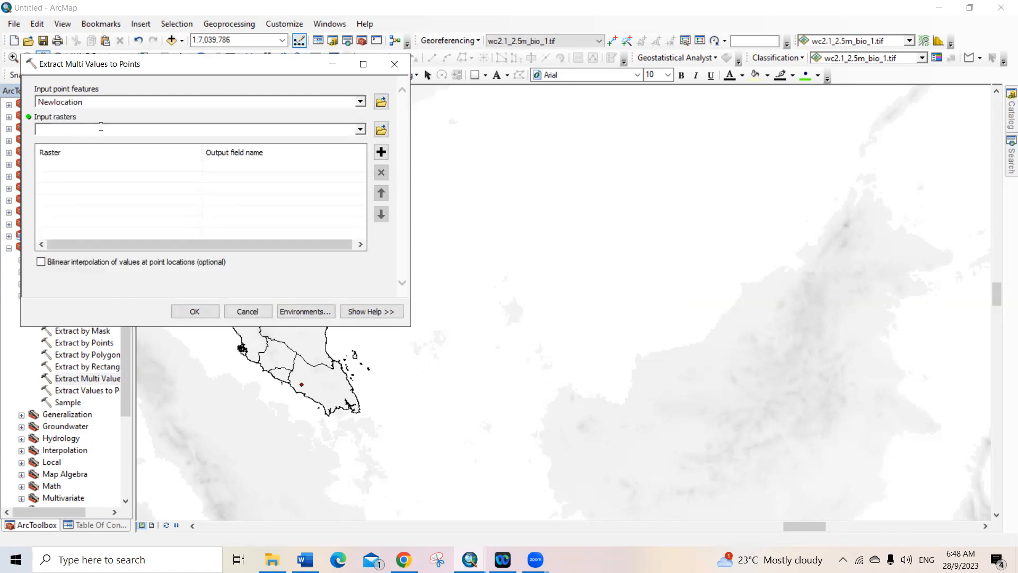
Add wc2.1_2.5m_bio_1.tif, wc2.1_2.5m_bio_10.tif and wc2.1_2.5m_bio_11.tif as input rasters for the Newlocation extraction
click(361, 130)
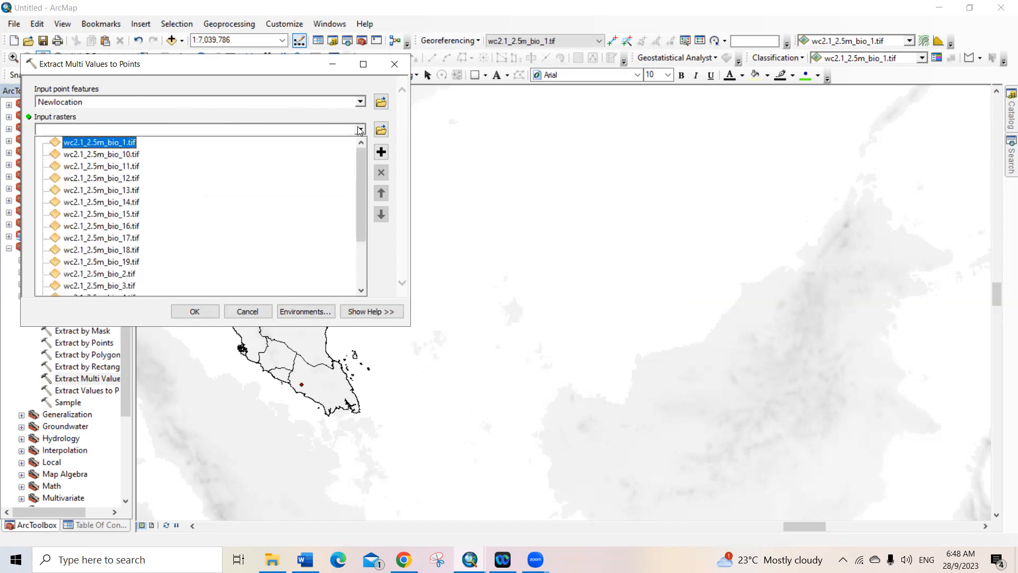
click(98, 143)
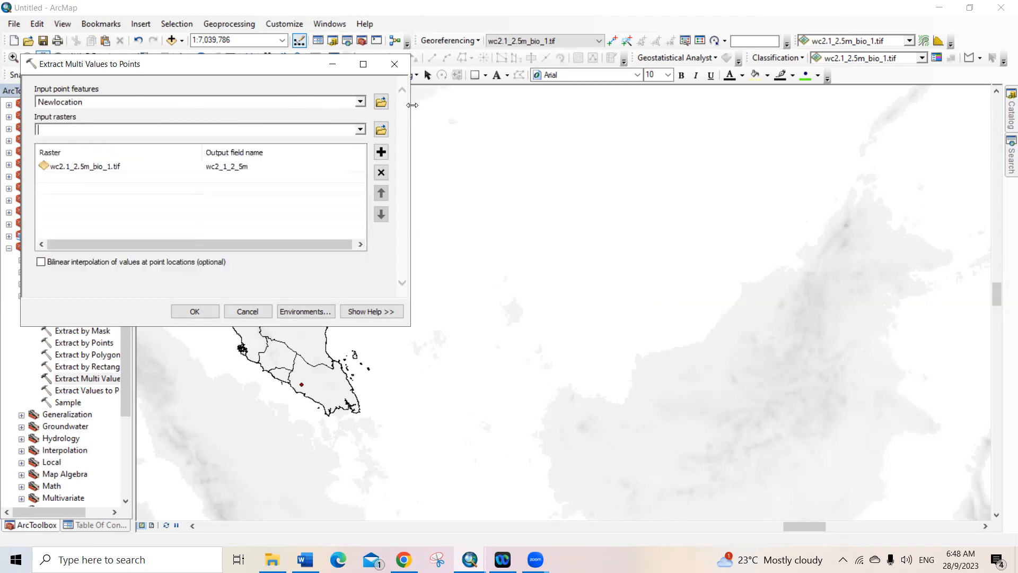
click(360, 129)
click(112, 155)
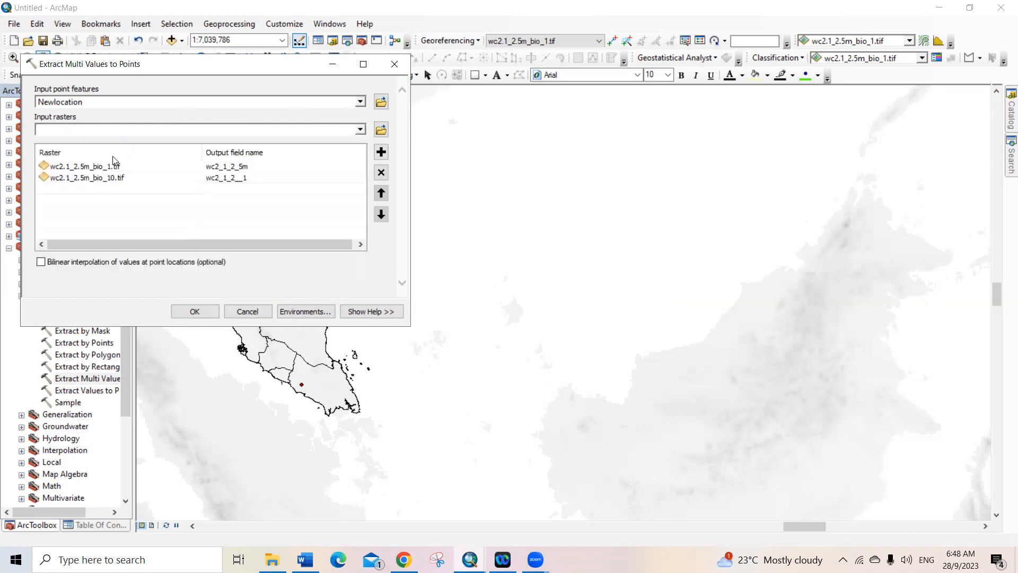
click(360, 129)
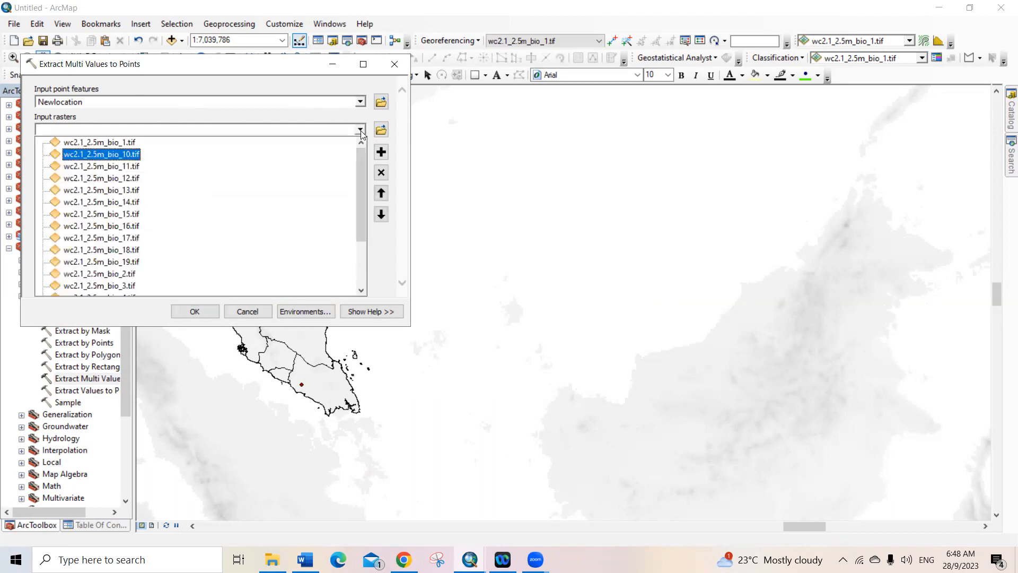
click(126, 170)
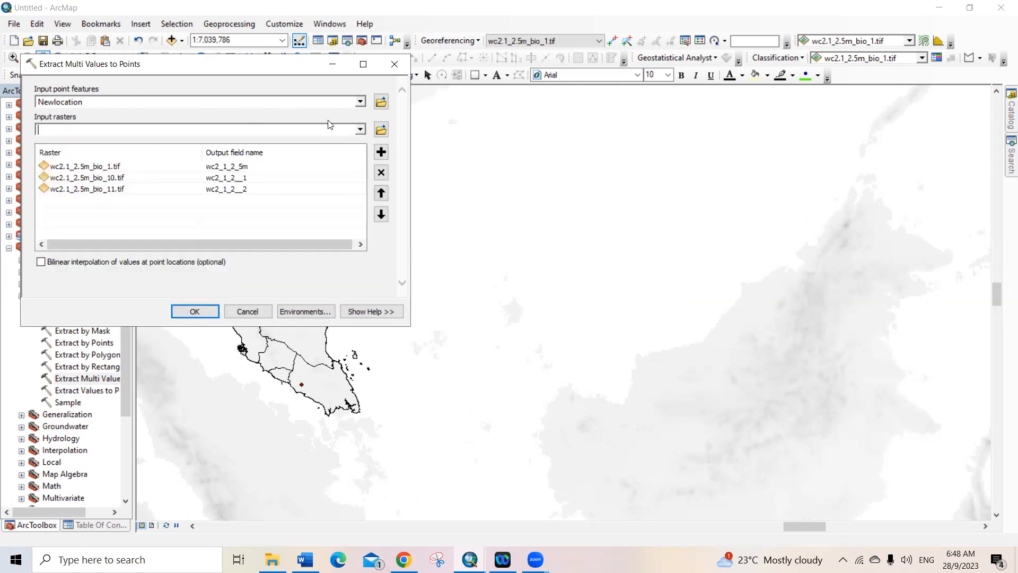
Add the rasters wc2.1_2.5m_bio_12.tif through wc2.1_2.5m_bio_15.tif and run the extraction on the Newlocation points
click(361, 130)
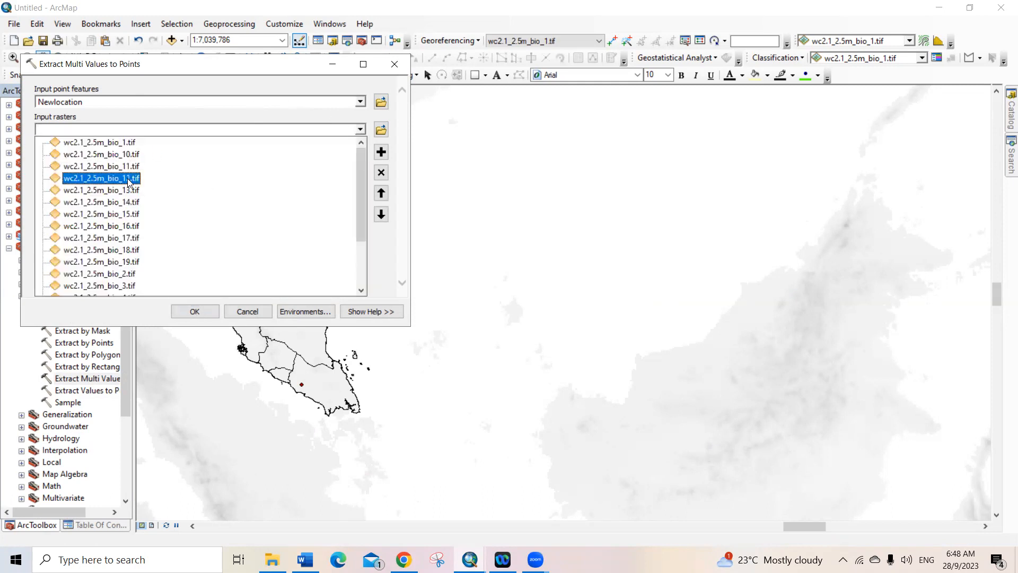
click(128, 179)
click(361, 130)
click(136, 192)
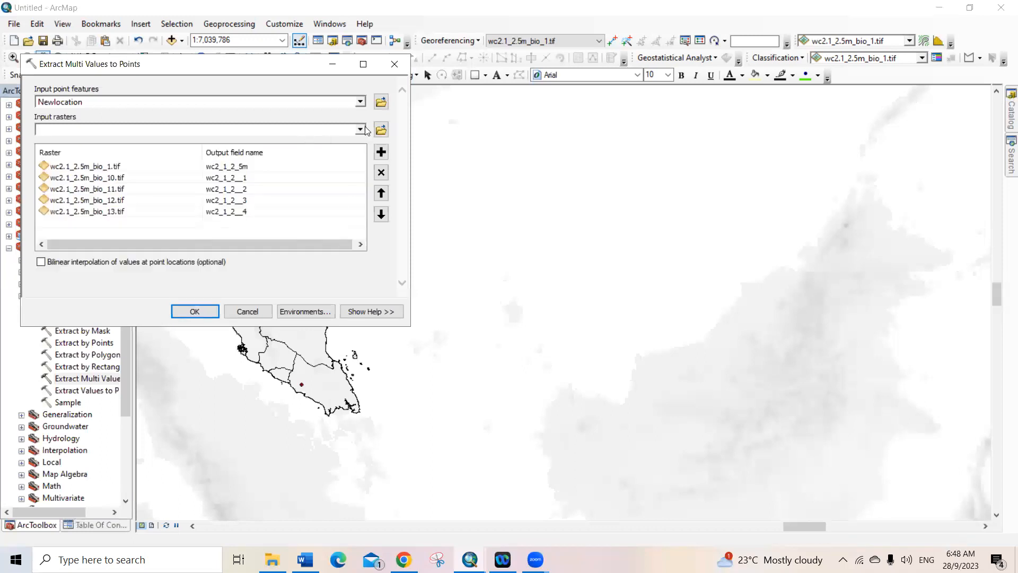
click(362, 130)
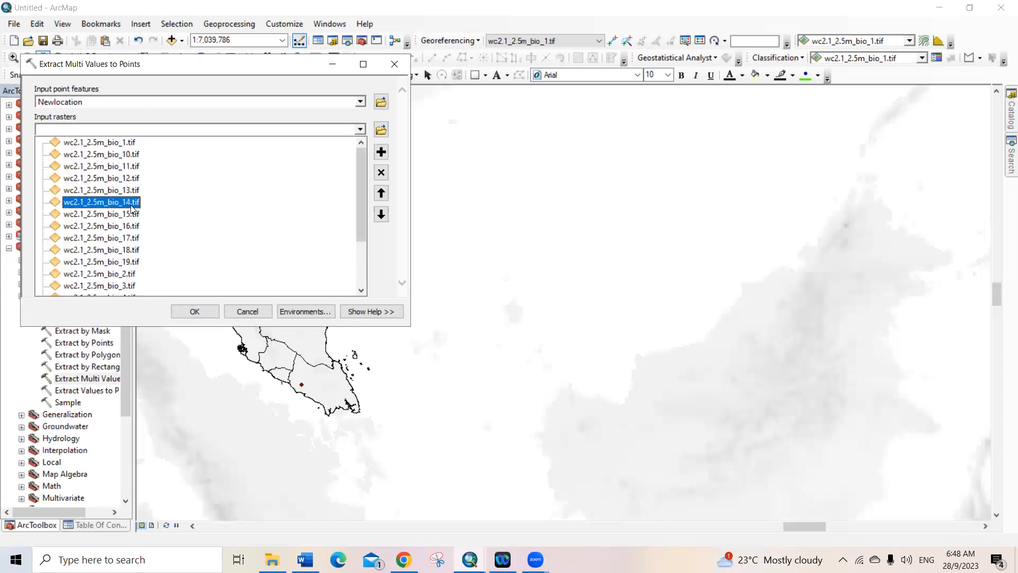
click(132, 208)
click(361, 130)
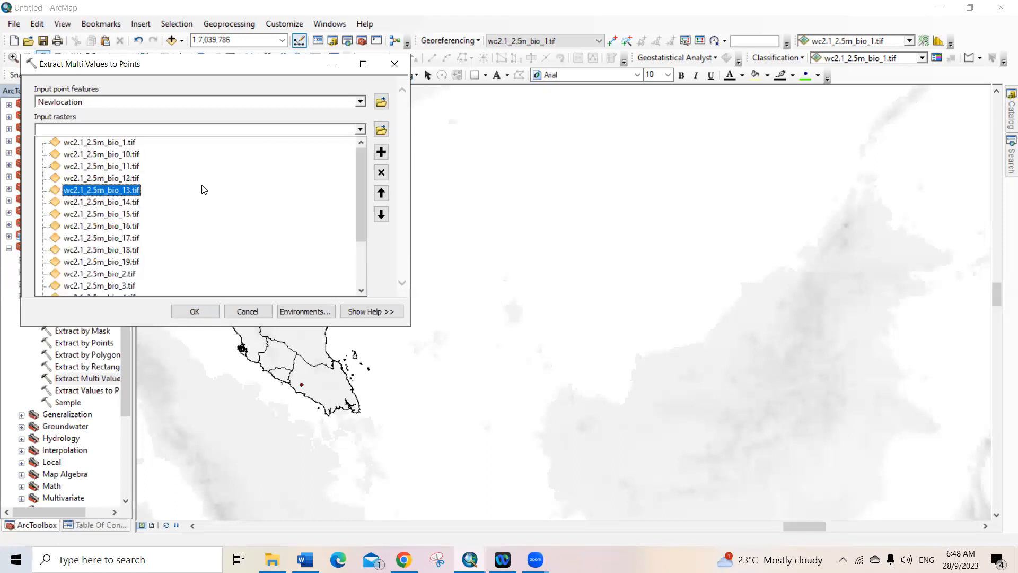
click(129, 215)
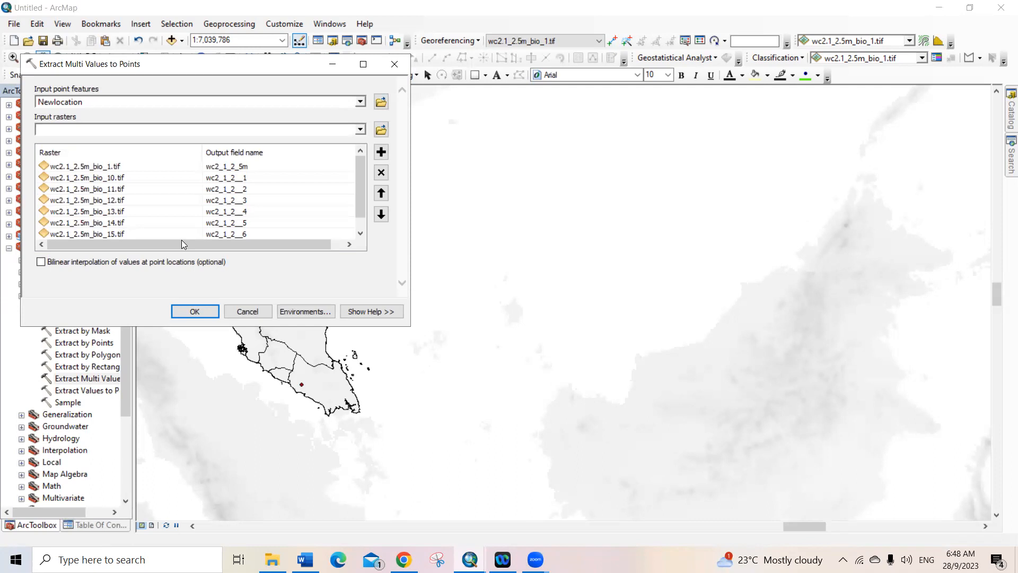
click(203, 312)
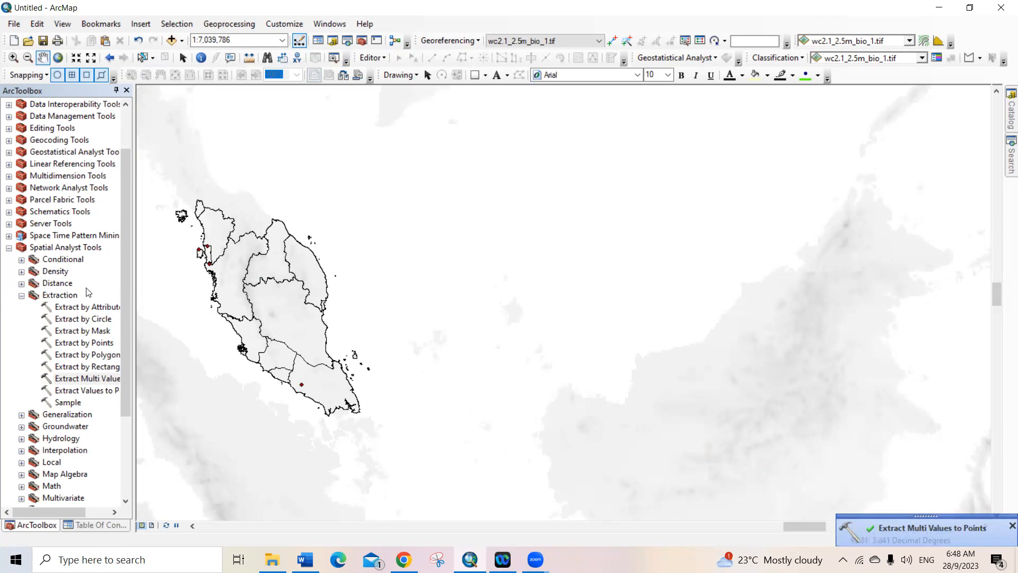
Open the Newlocation attribute table and examine the raster value columns extracted for each point
click(94, 525)
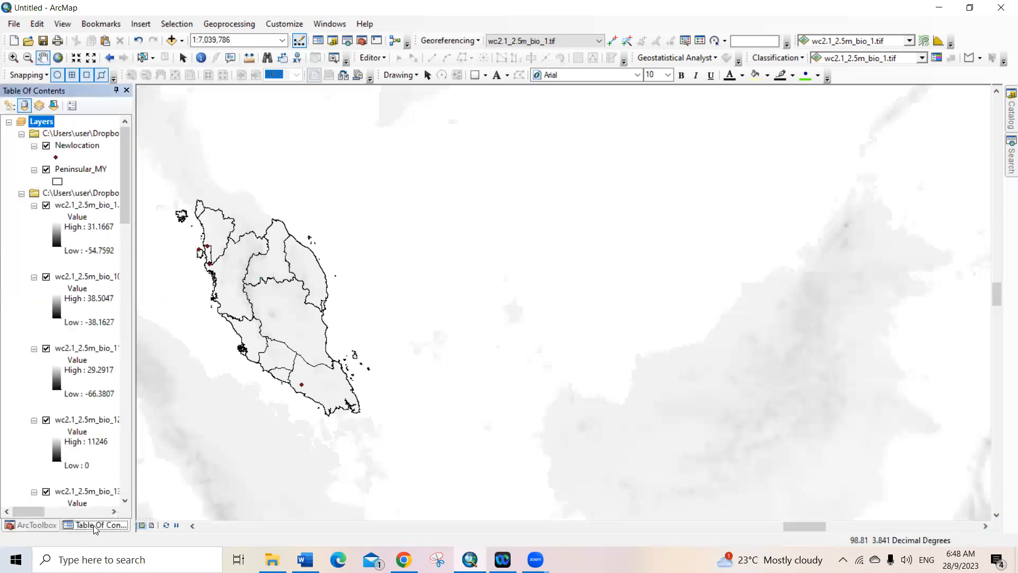
right_click(81, 149)
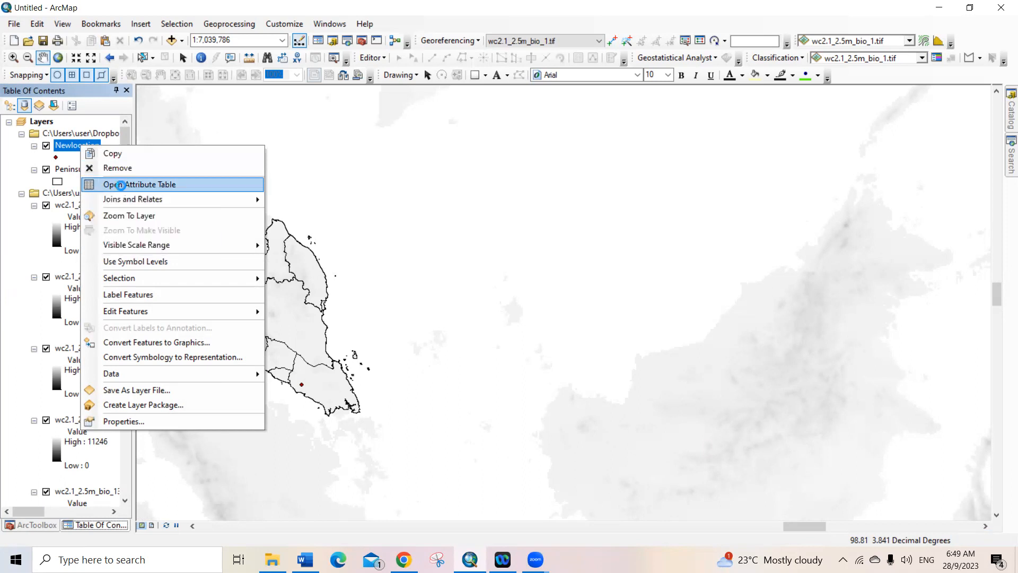
click(121, 186)
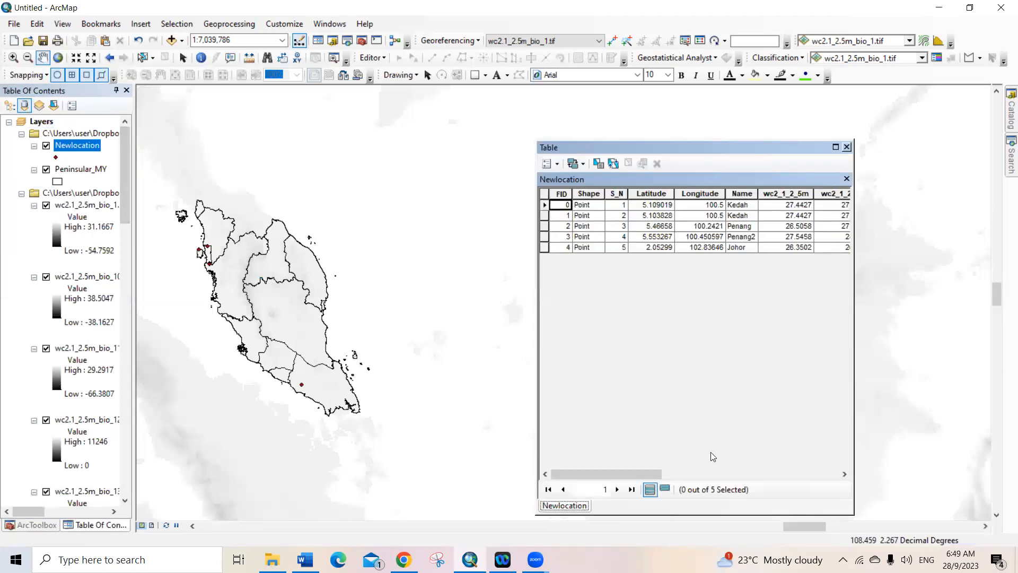
click(845, 473)
click(845, 476)
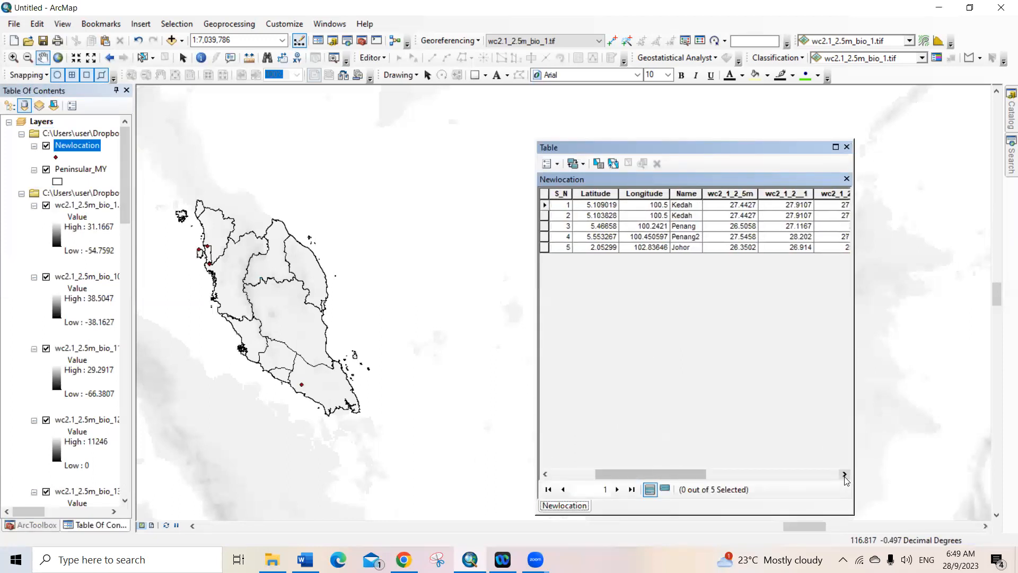
click(845, 476)
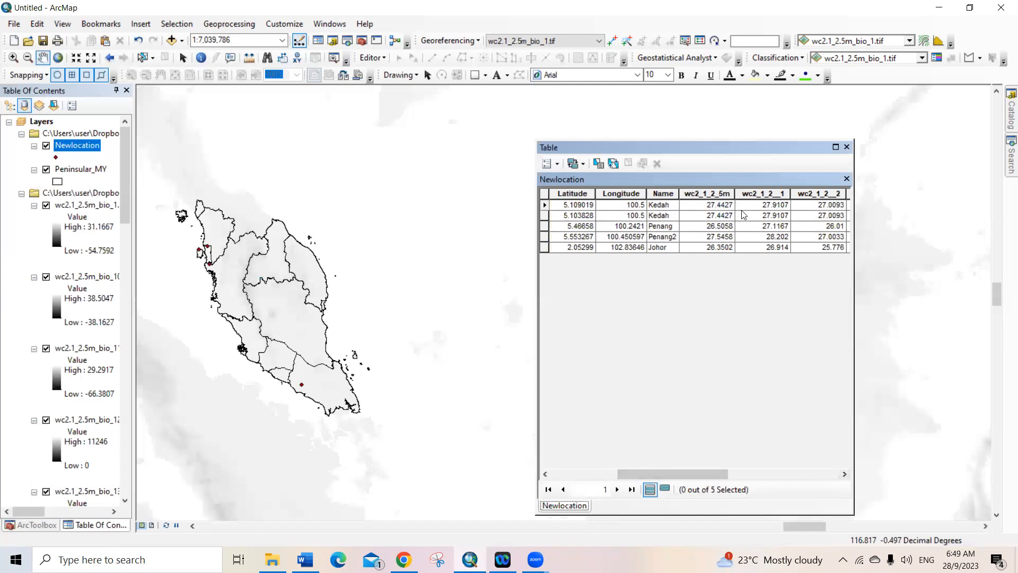
click(844, 476)
click(843, 475)
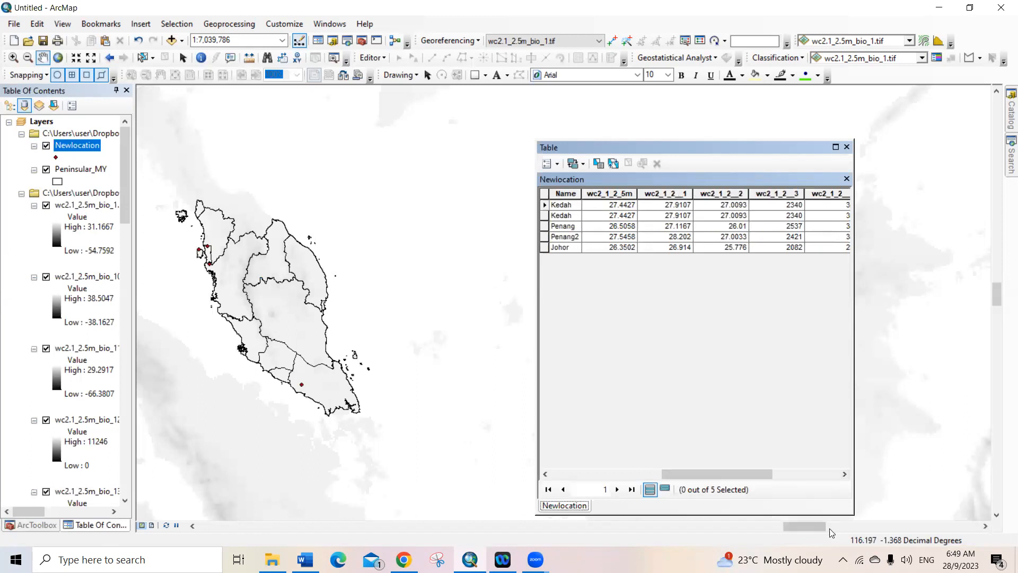
click(844, 474)
click(844, 474)
click(844, 474)
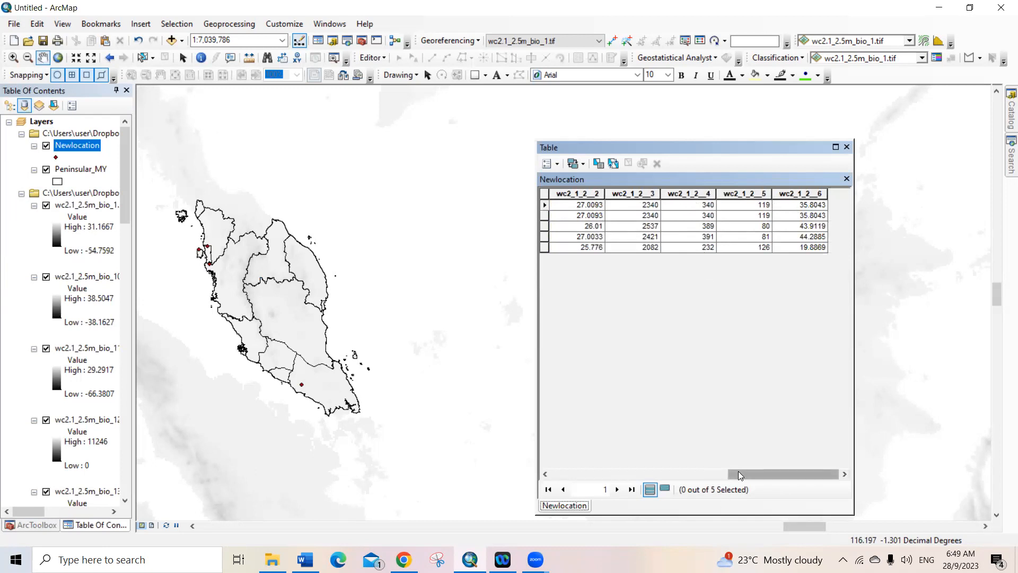
drag(741, 475, 551, 487)
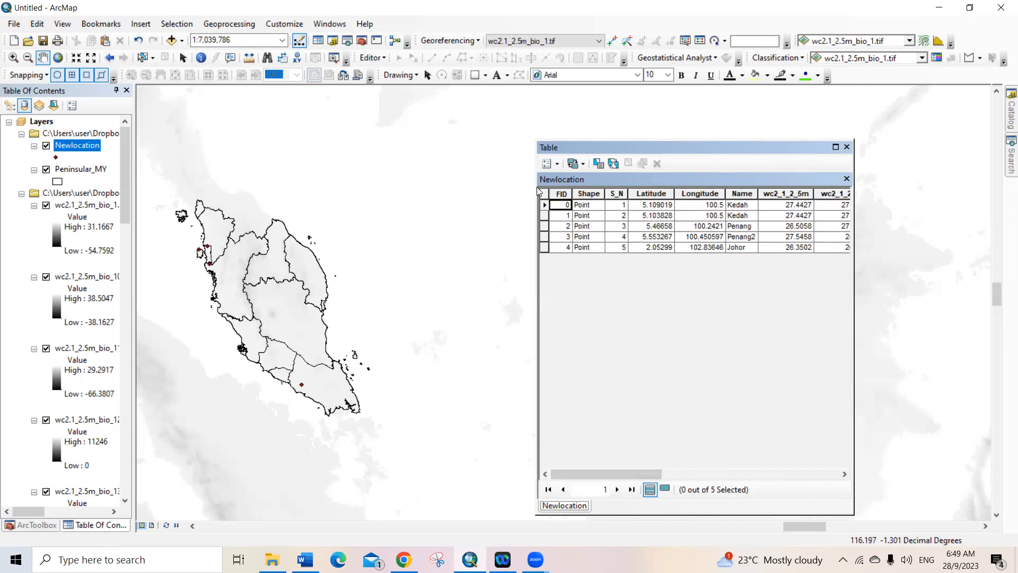
click(558, 167)
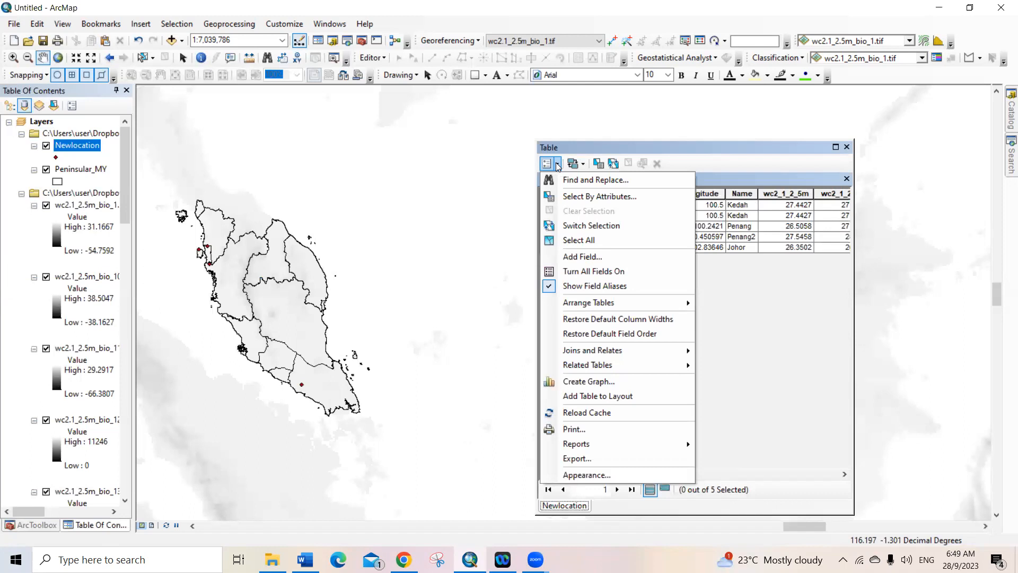
click(734, 159)
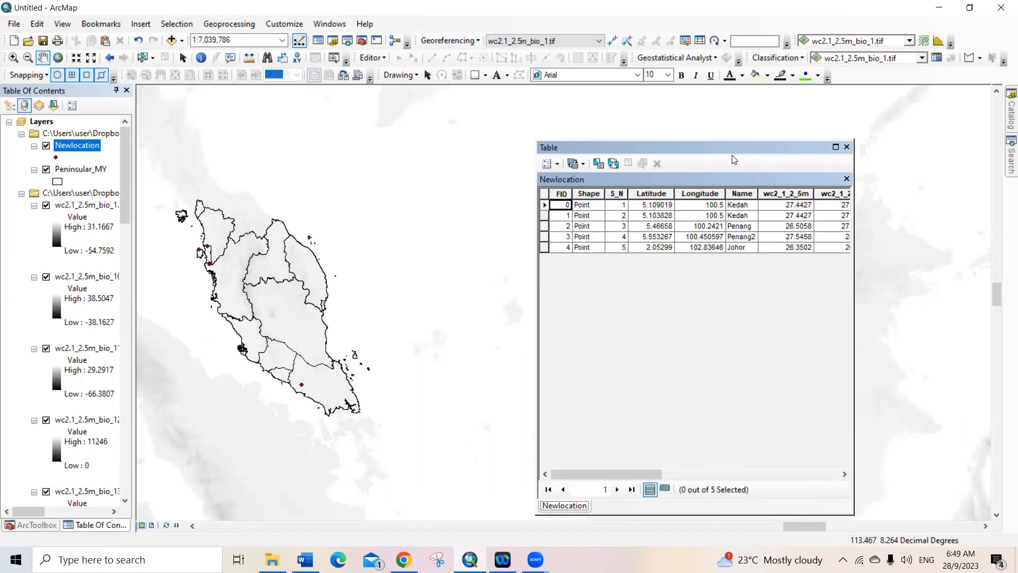
click(544, 195)
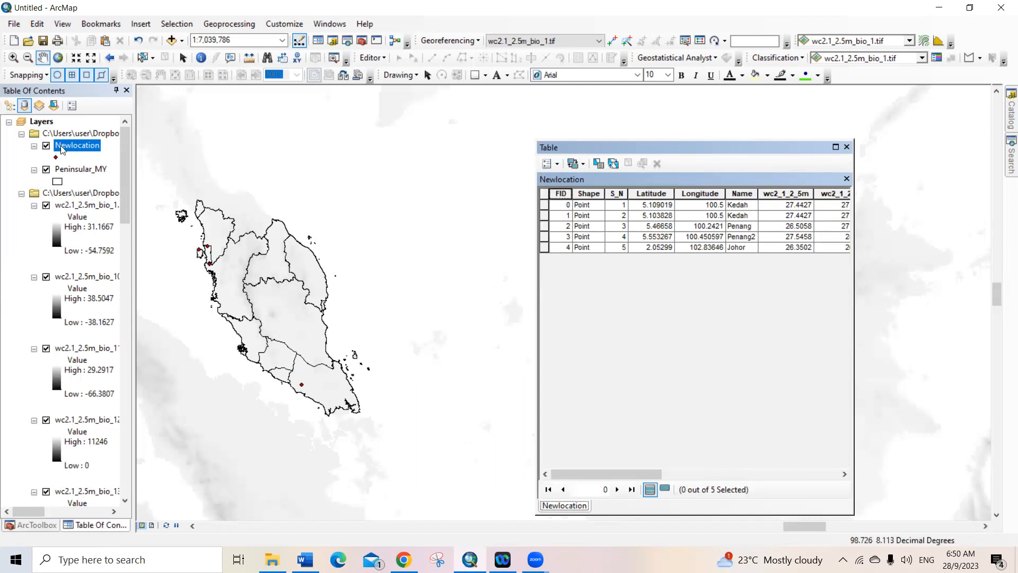
click(846, 149)
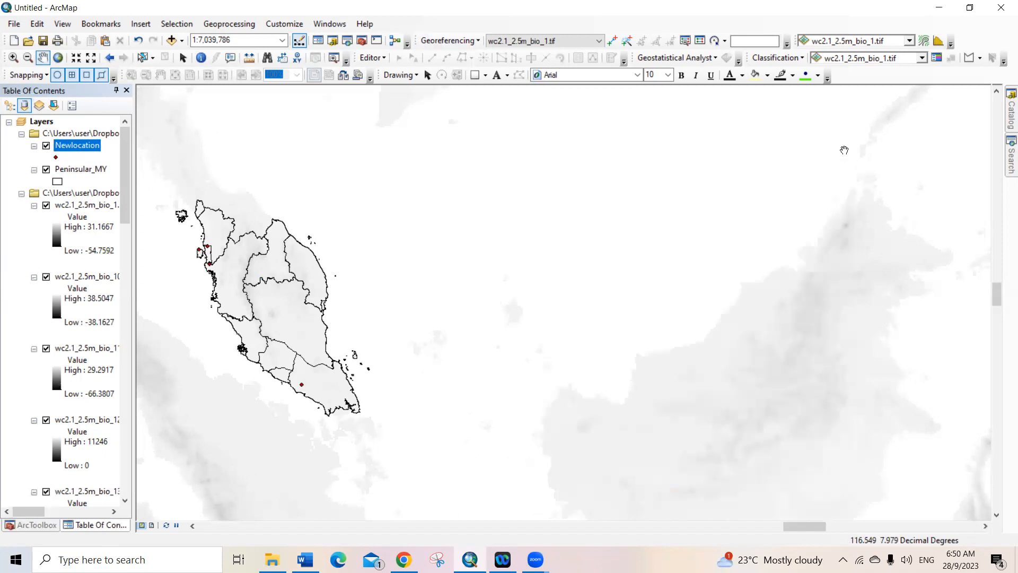
Select all features of the Newlocation layer
right_click(88, 151)
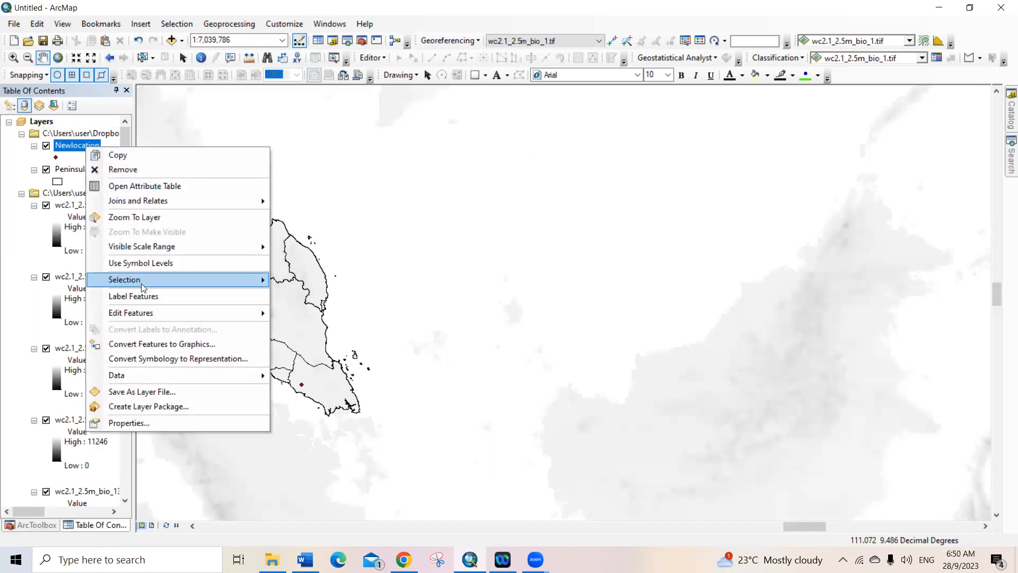
mouse_move(152, 281)
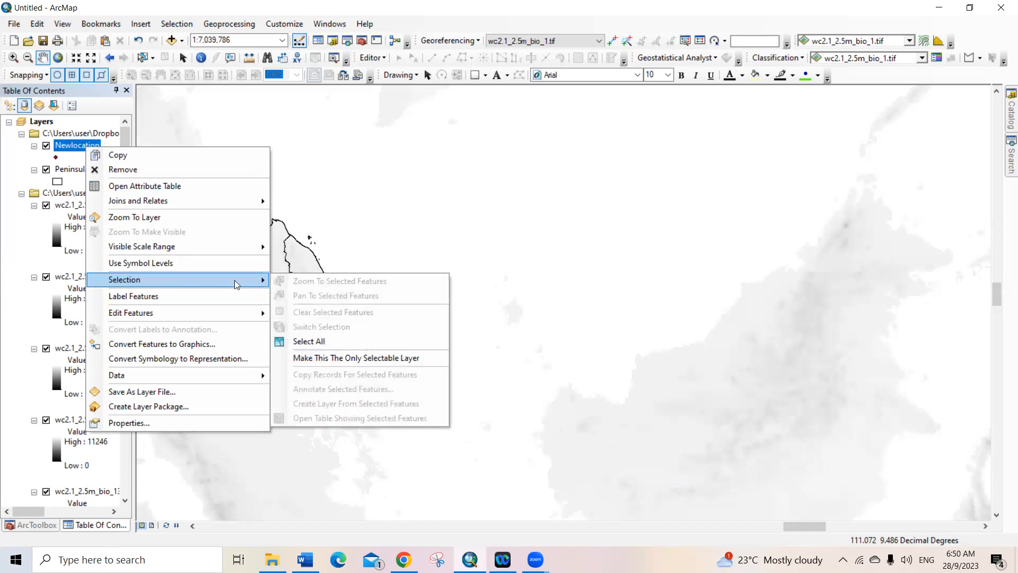
click(298, 343)
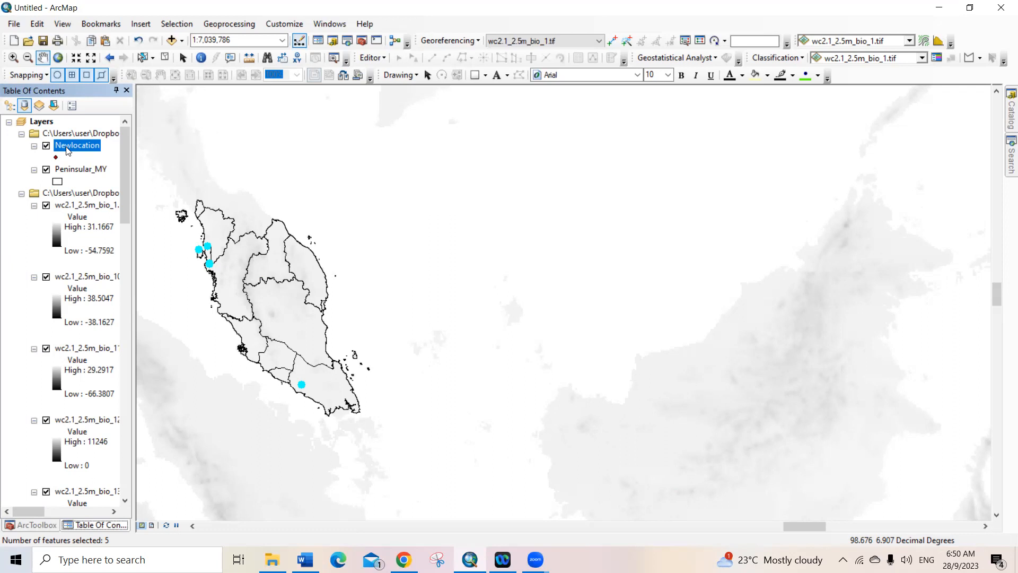
Open the Newlocation attribute table and print it to the Desktop as a PDF document named newlocation
right_click(68, 152)
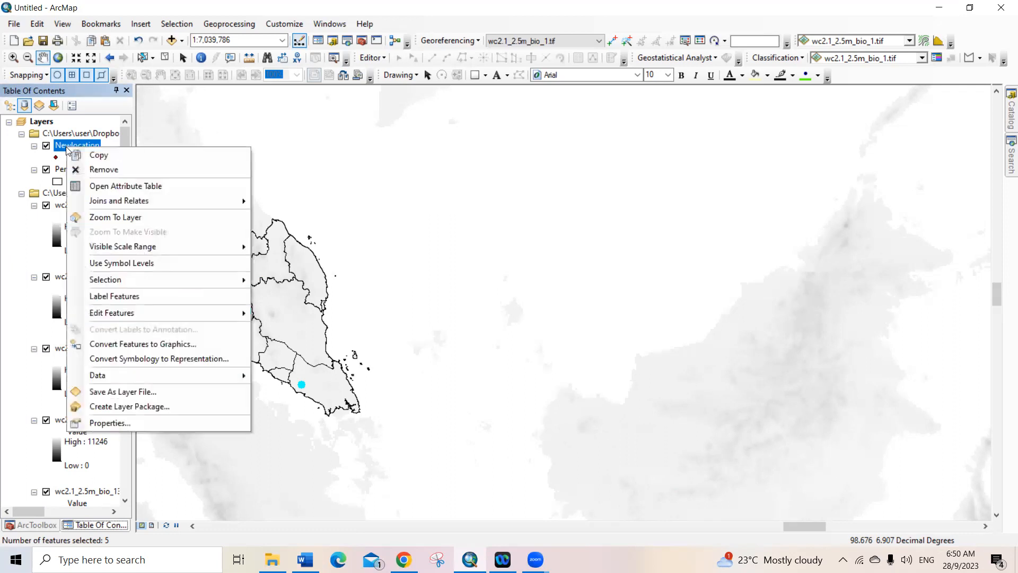
click(105, 186)
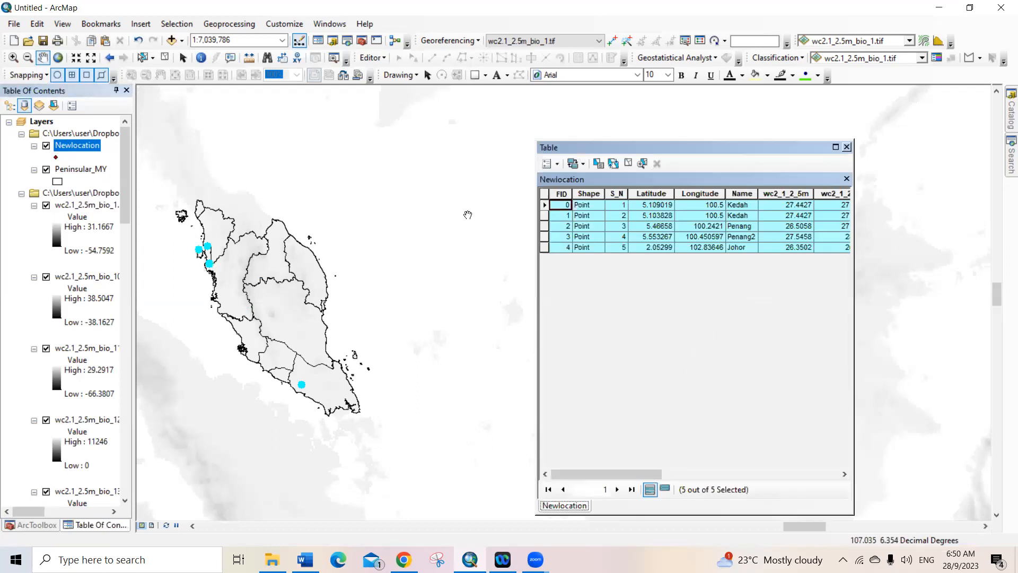
click(558, 166)
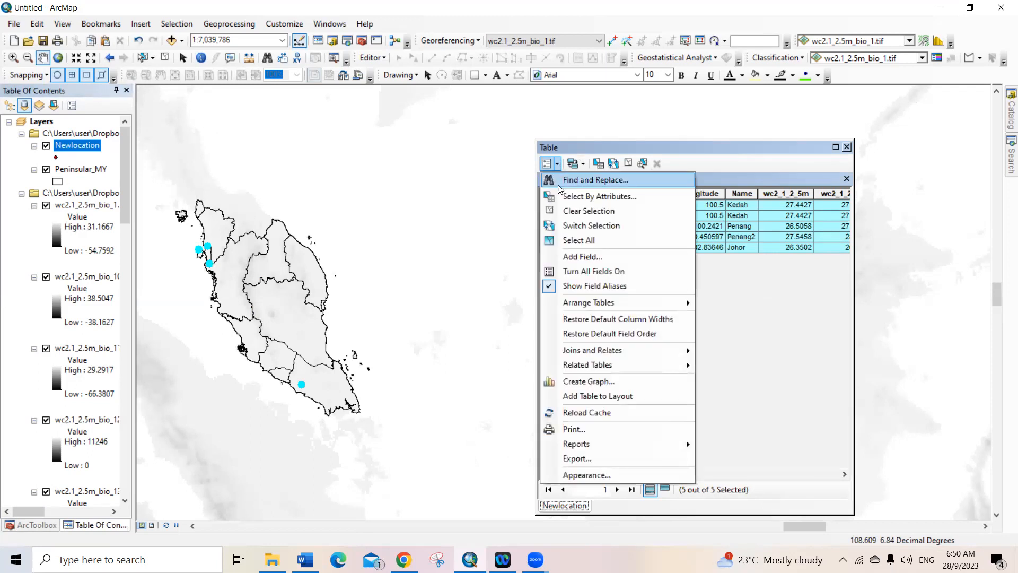
click(579, 431)
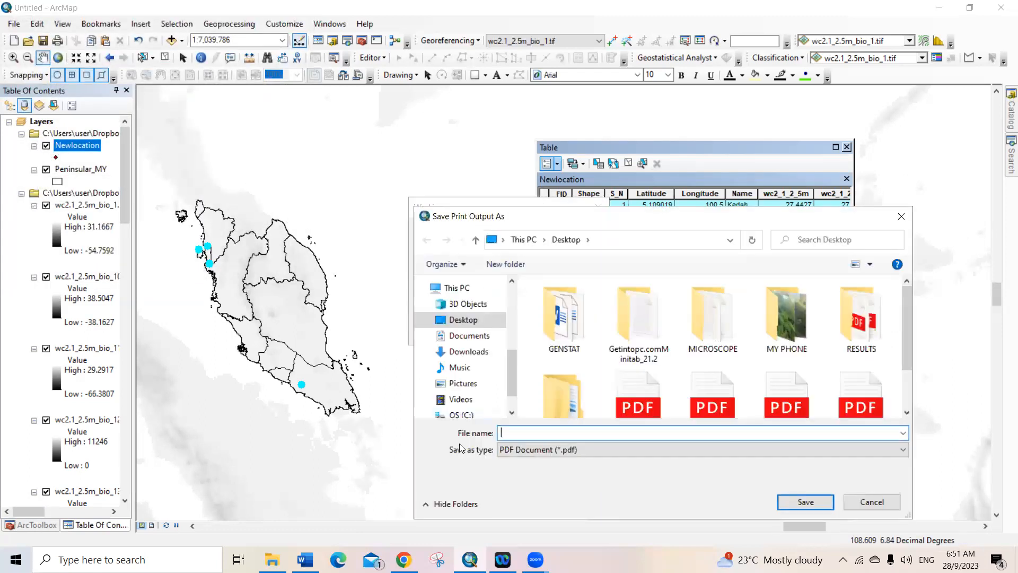
text(newlocation)
click(806, 502)
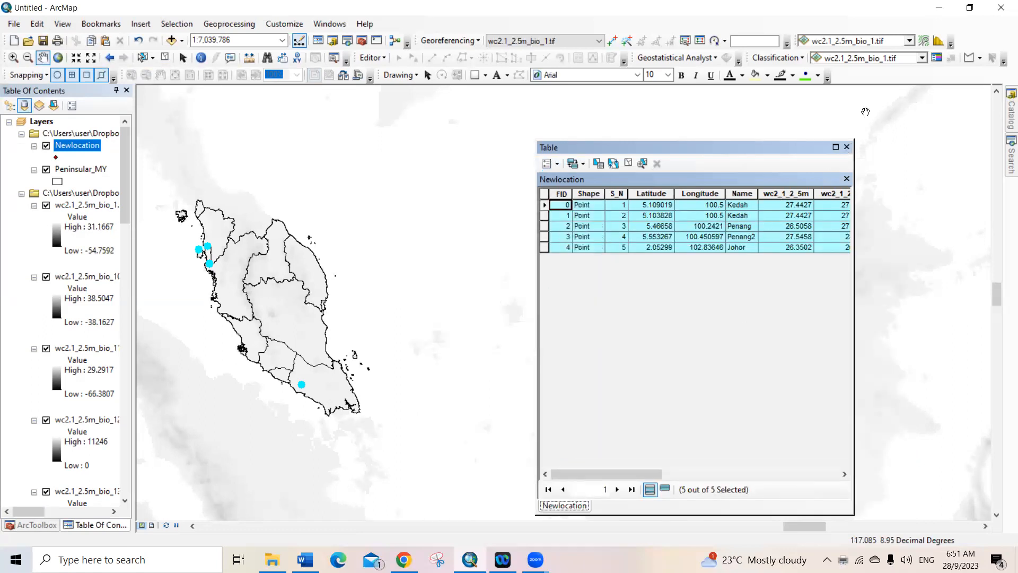
Switch to the desktop, refresh it and open newlocation.pdf to check the printed table
click(938, 9)
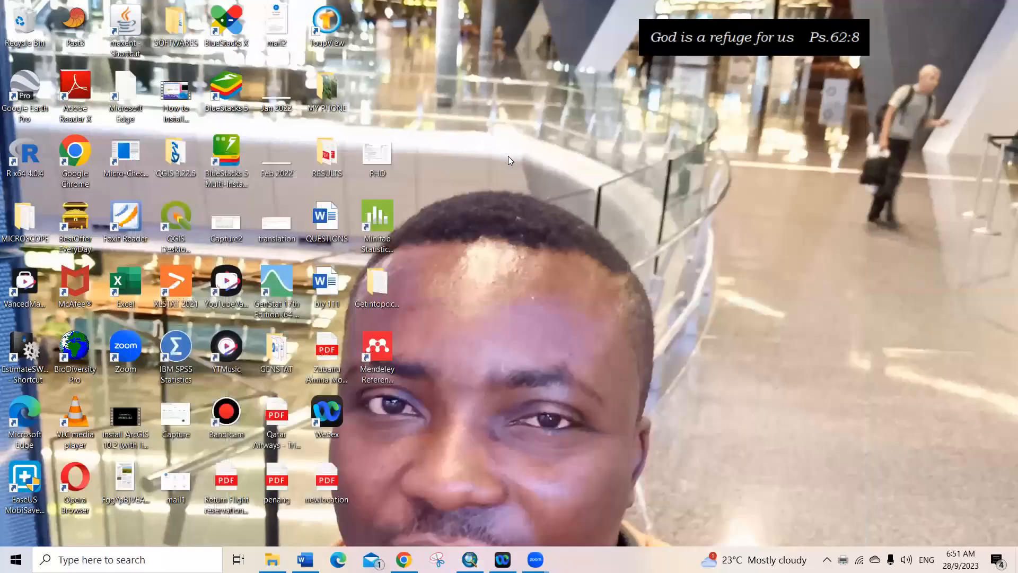
right_click(508, 156)
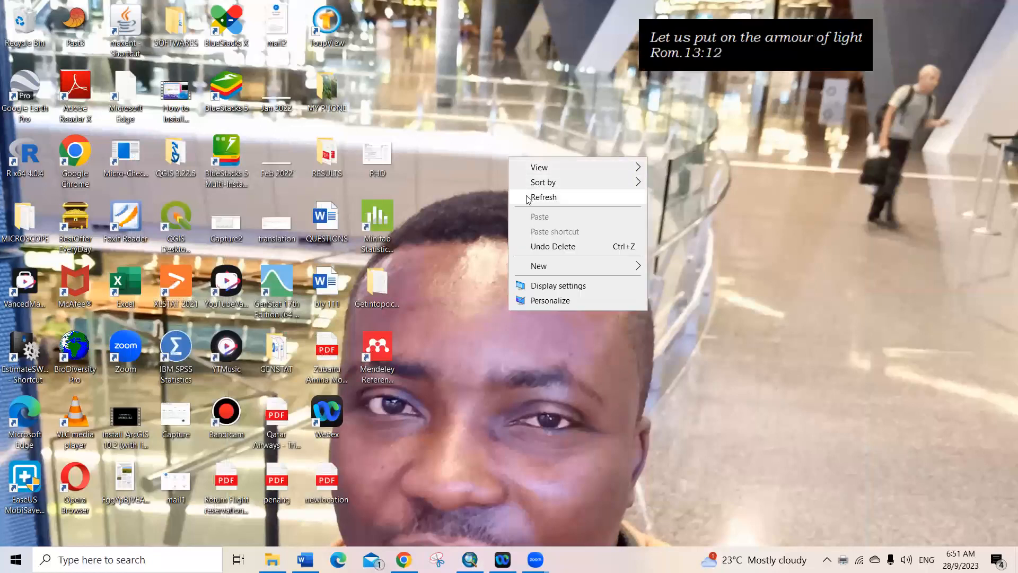
click(528, 198)
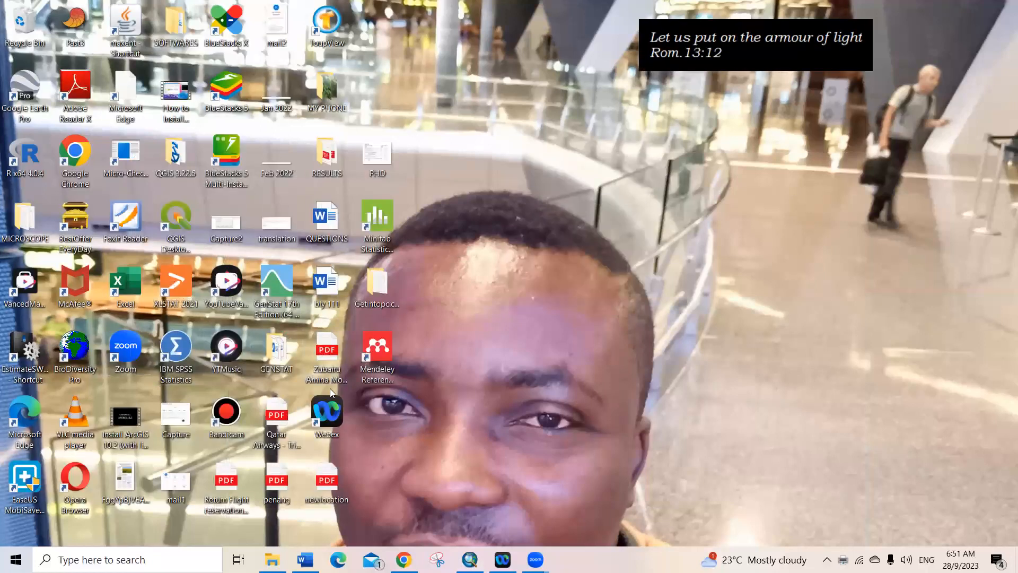
click(333, 477)
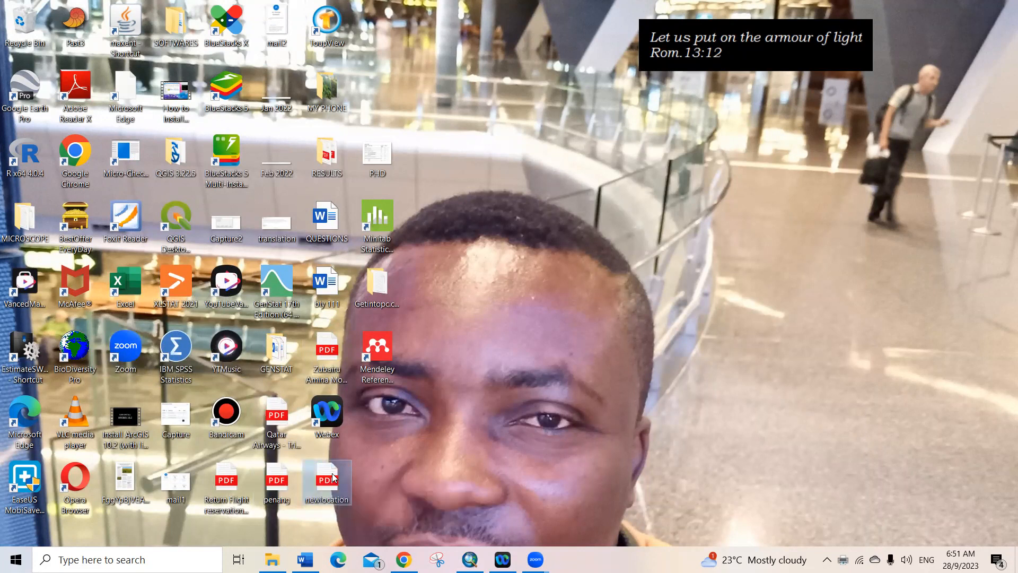
double_click(333, 478)
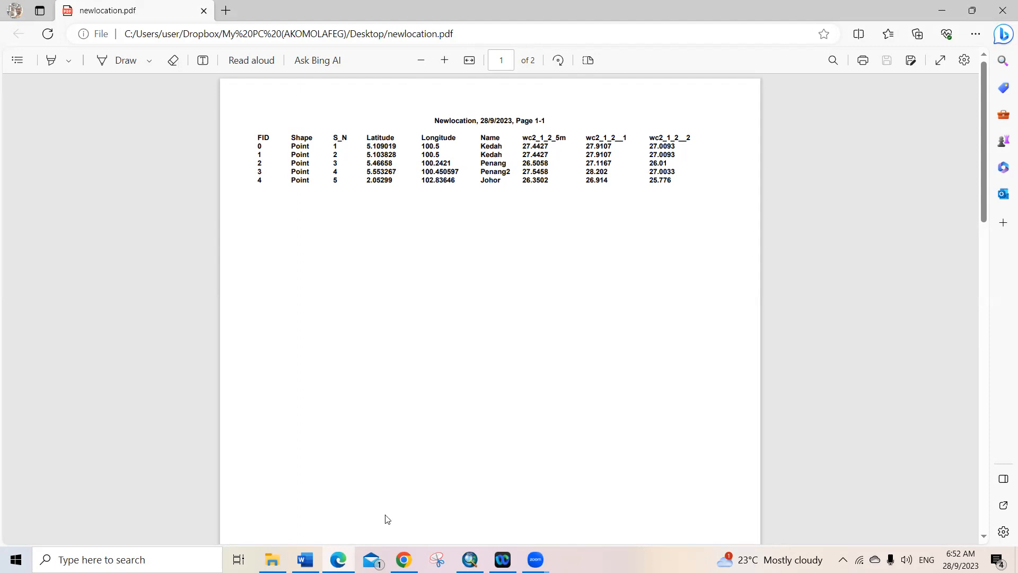
Return to ArcMap and set the Newlocation table print options to show field ID in column headers and hide non-printable fields
click(470, 560)
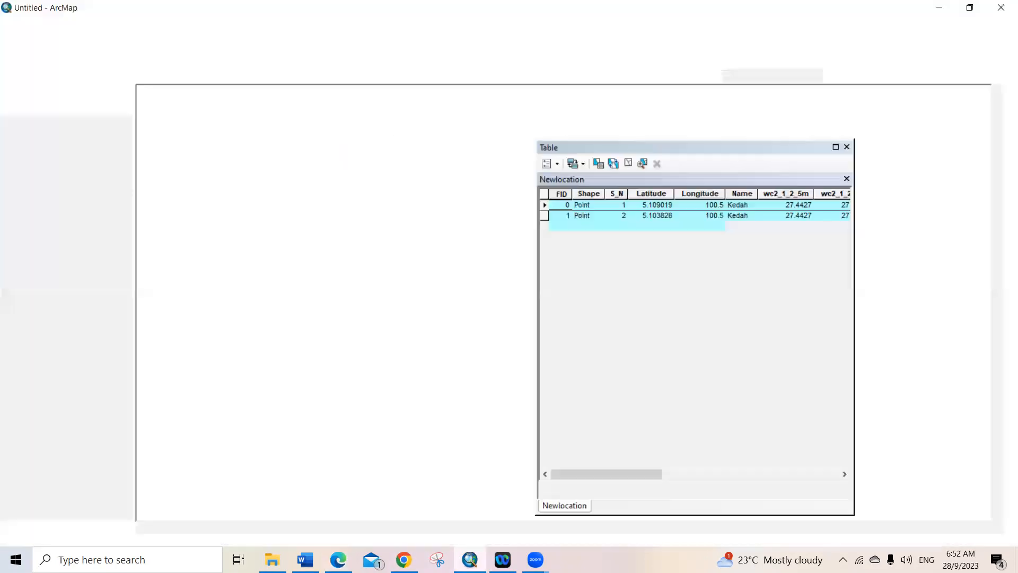
click(558, 164)
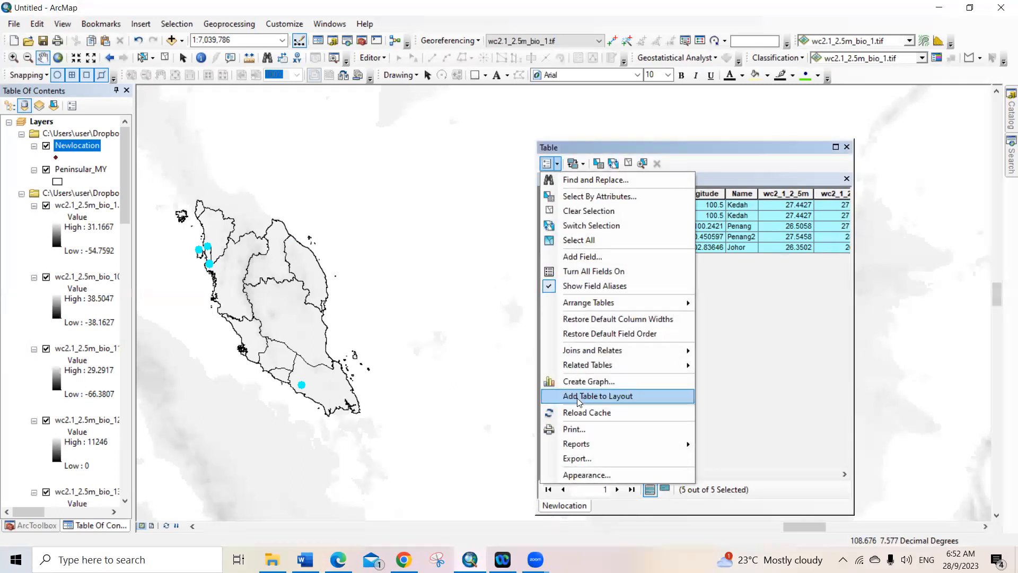
click(577, 428)
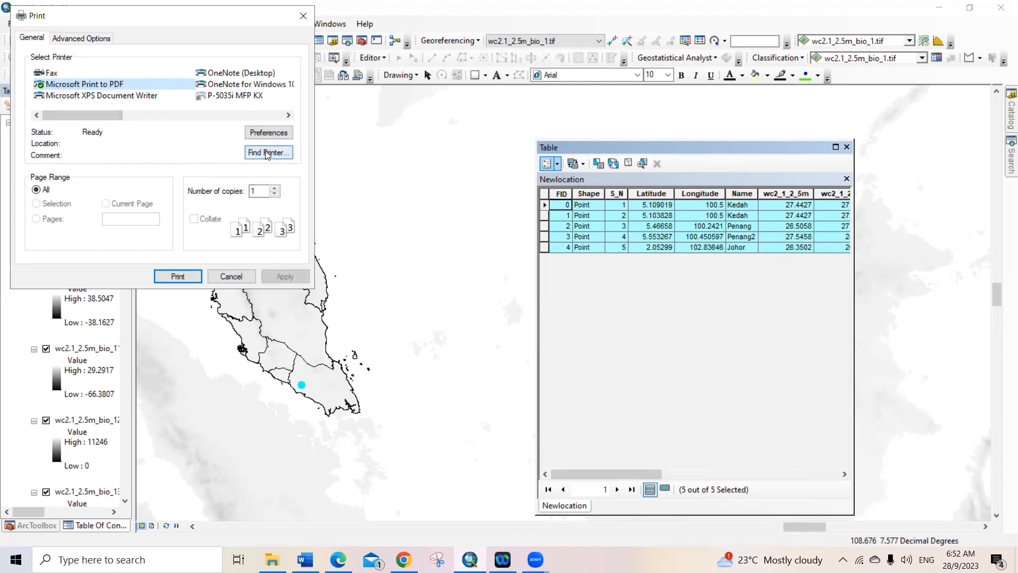
click(82, 38)
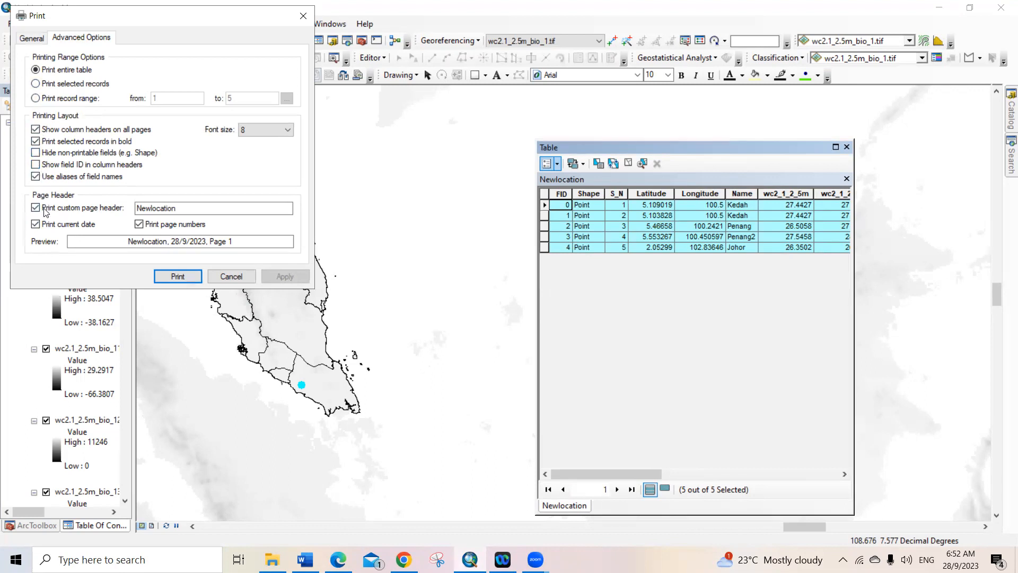
click(36, 164)
click(36, 153)
Print the Newlocation table to the Desktop as a PDF document named "new location 2"
click(183, 276)
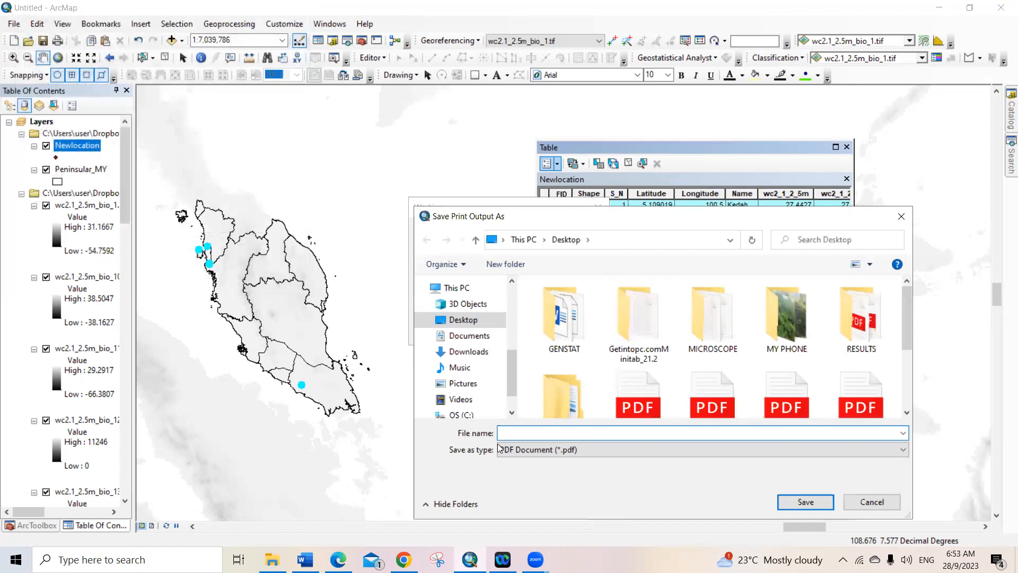
text(new lo)
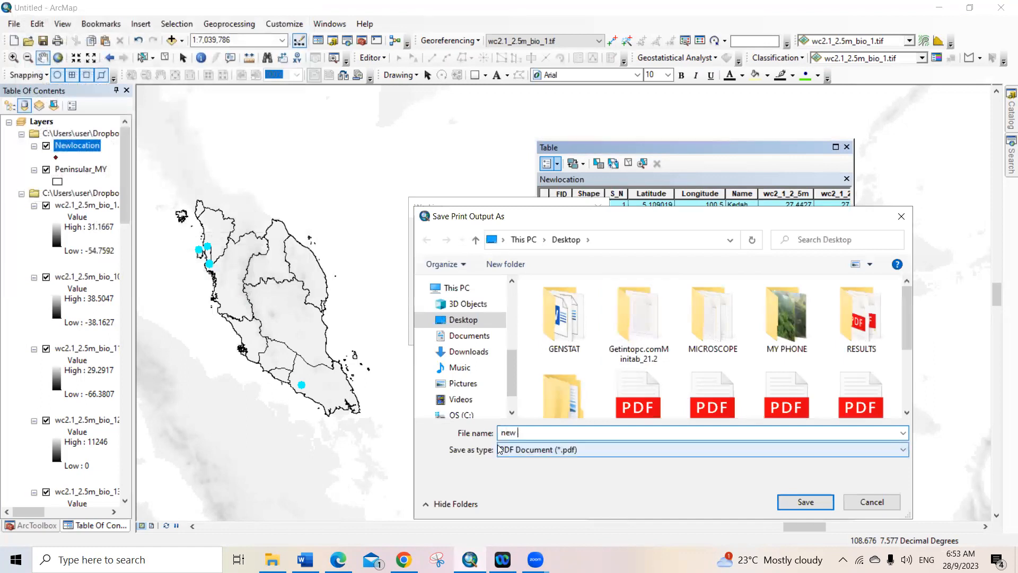
text(cation 2)
click(806, 503)
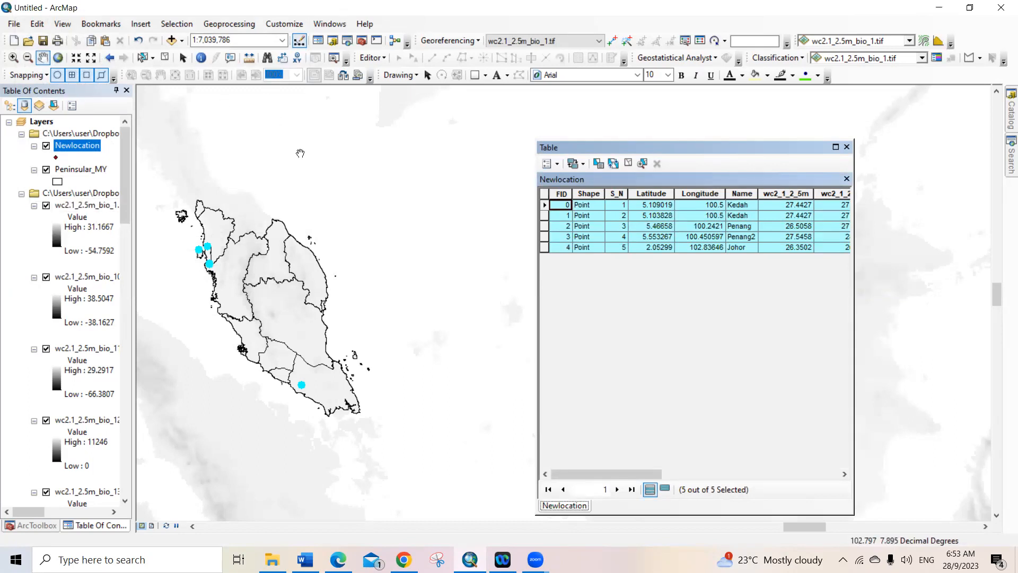
click(577, 68)
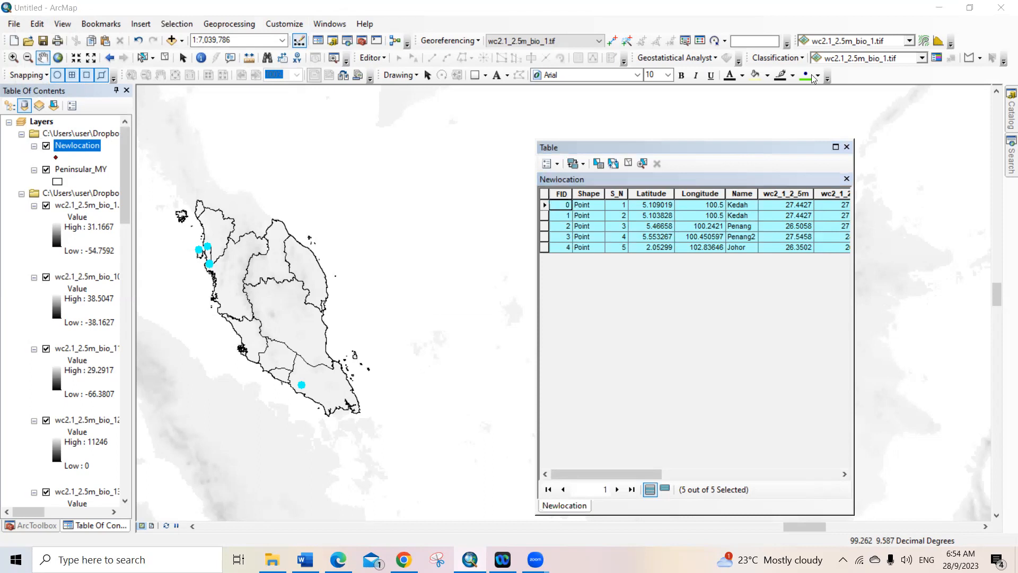